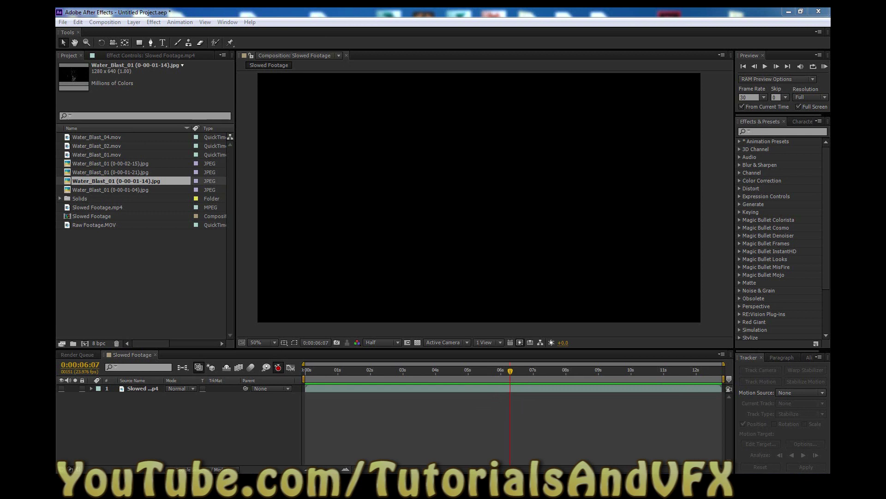
Bring up the YouTube video WHISTLE WHILE I WORK IT, watch it to 0:15, pause it and return to After Effects
drag(885, 26, 372, 57)
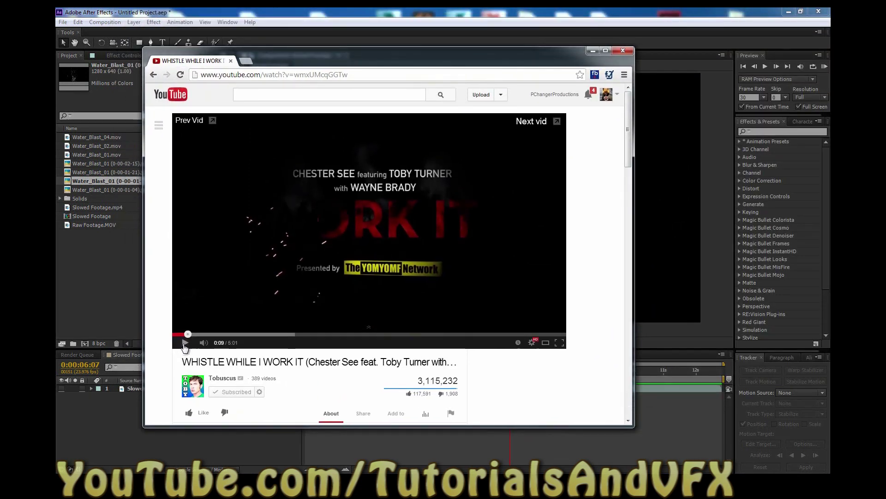
click(185, 344)
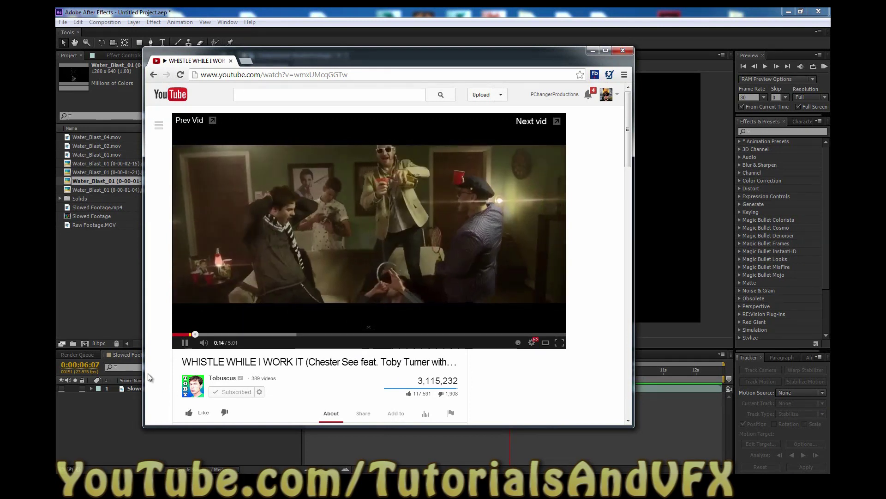
click(185, 342)
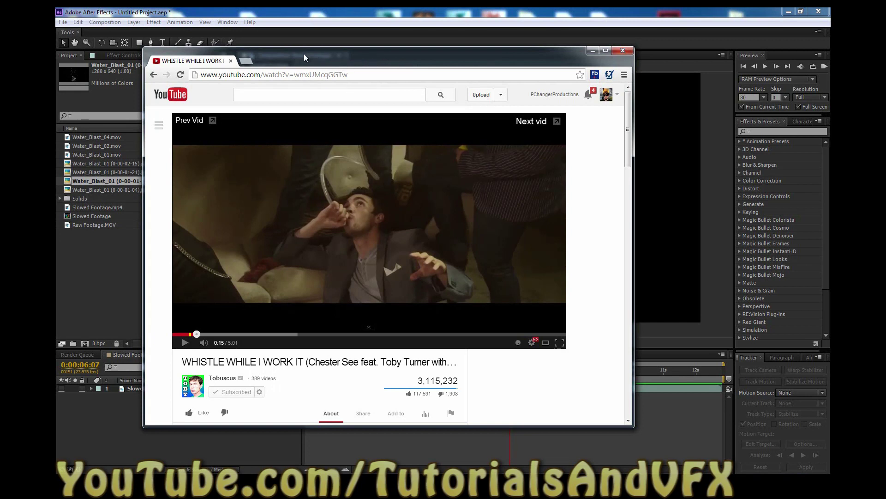
drag(305, 56, 403, 60)
drag(470, 66, 885, 91)
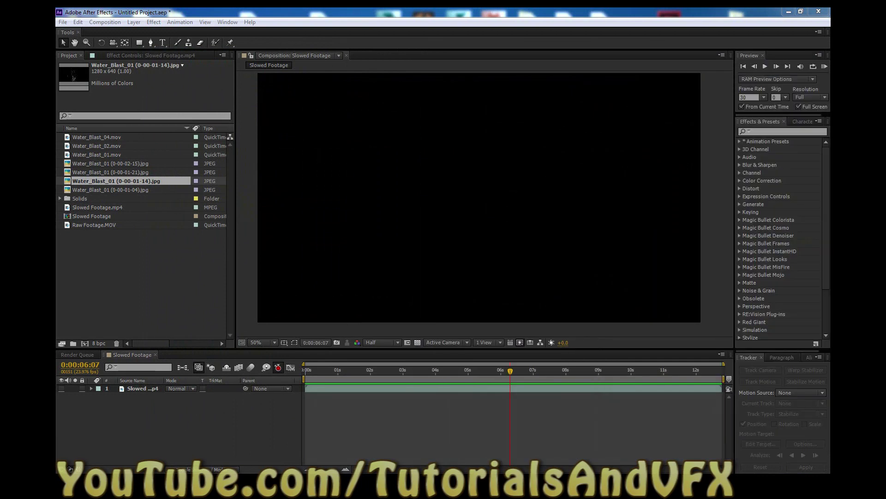
Add Water_Blast_01 (0-00-01-21).jpg above the Slowed Footage layer in the composition and hide it
click(62, 273)
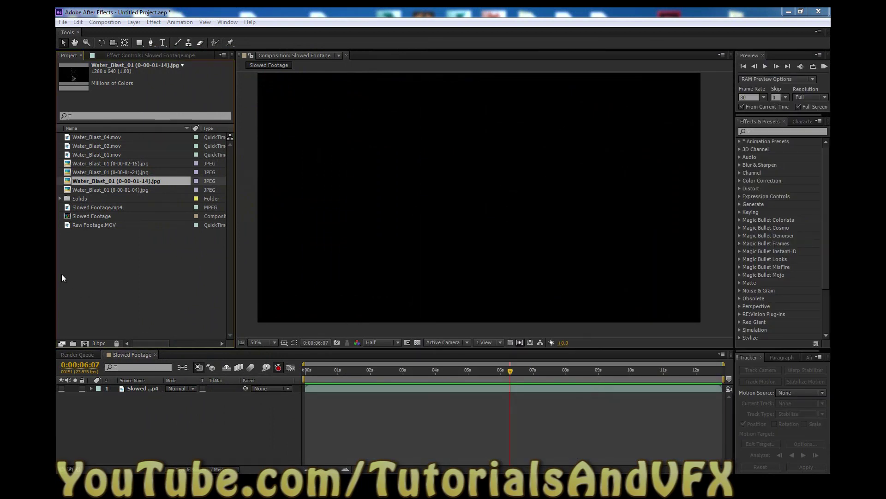
click(117, 181)
click(124, 171)
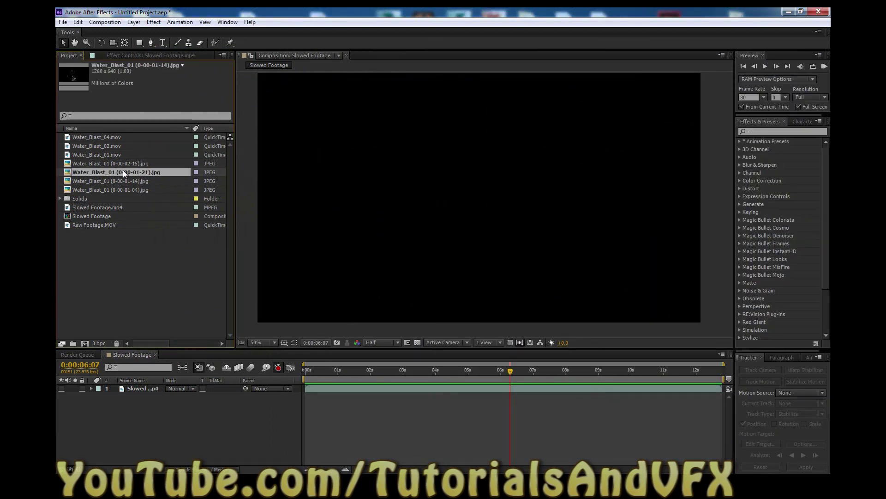
click(123, 164)
drag(121, 174, 187, 392)
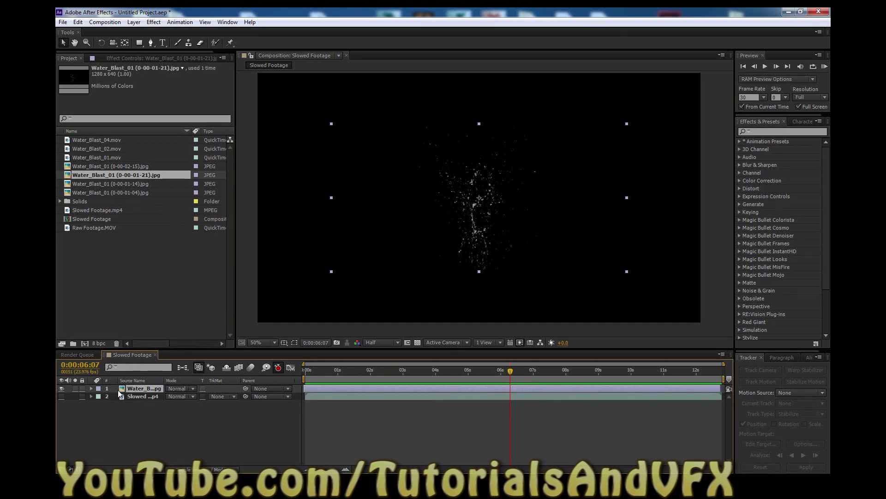
click(60, 388)
Add Water_Blast_02.mov as the top layer starting at about 6 s and preview its playback
drag(102, 149, 148, 387)
drag(447, 391, 514, 387)
key(space)
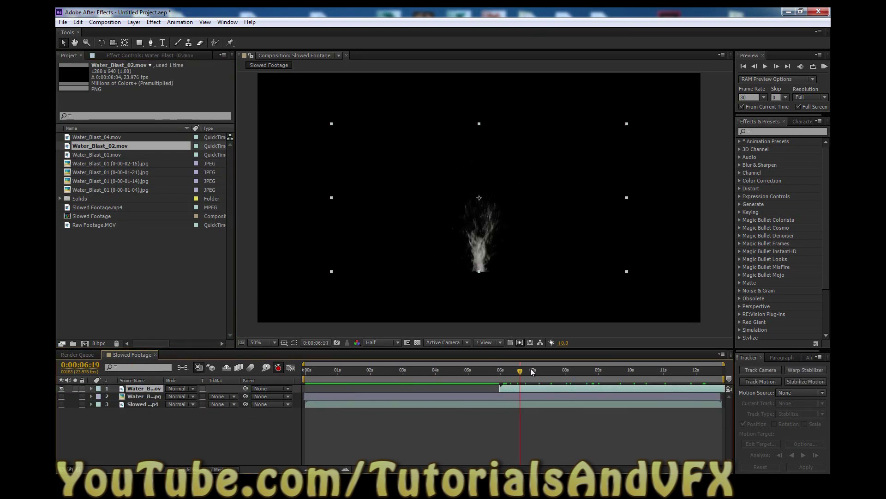
Freeze the Water_Blast_02.mov layer on its frame at 0:00:07:07
drag(571, 371, 543, 374)
right_click(543, 386)
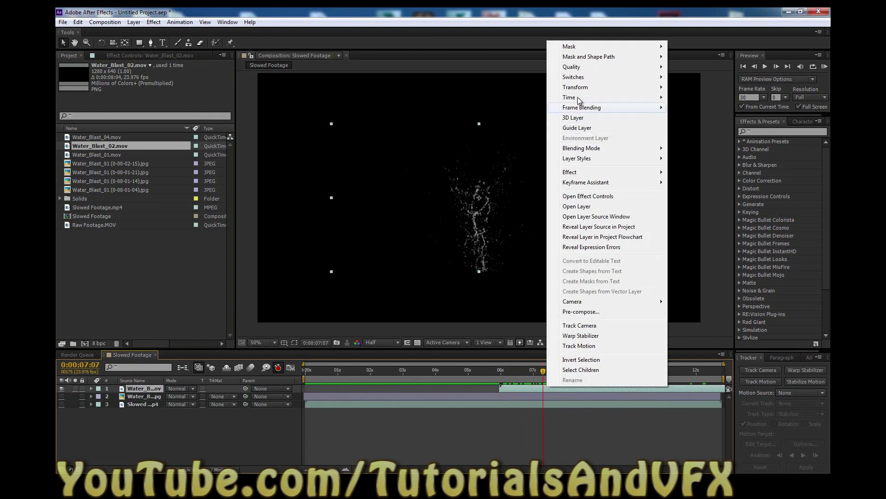
mouse_move(614, 97)
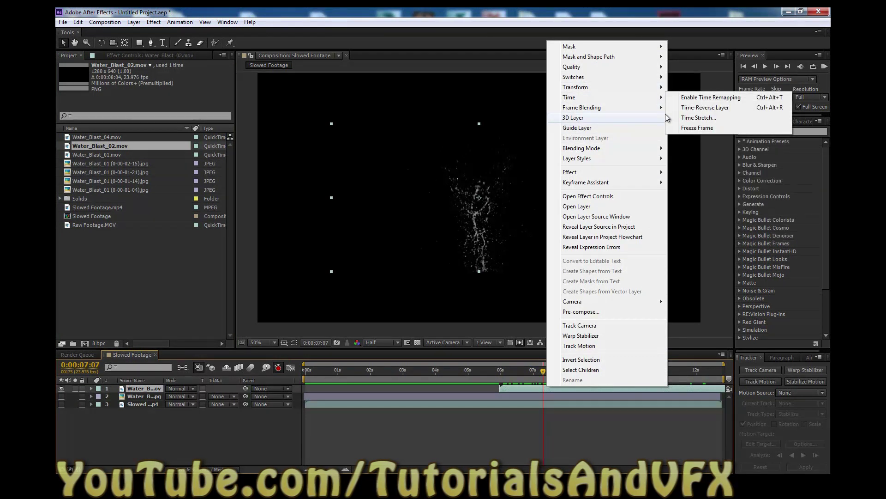
click(697, 127)
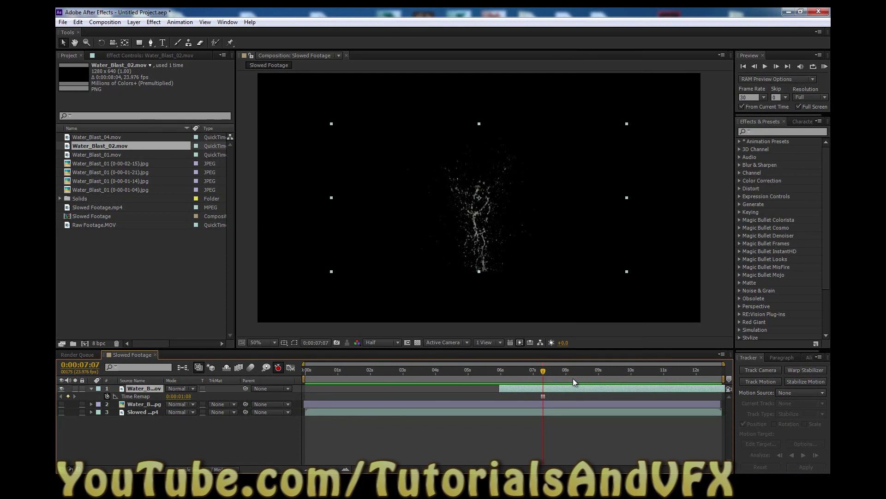
Delete the Water_Blast_02.mov layer and the water blast JPEG layer from the composition
drag(550, 386, 541, 387)
key(Delete)
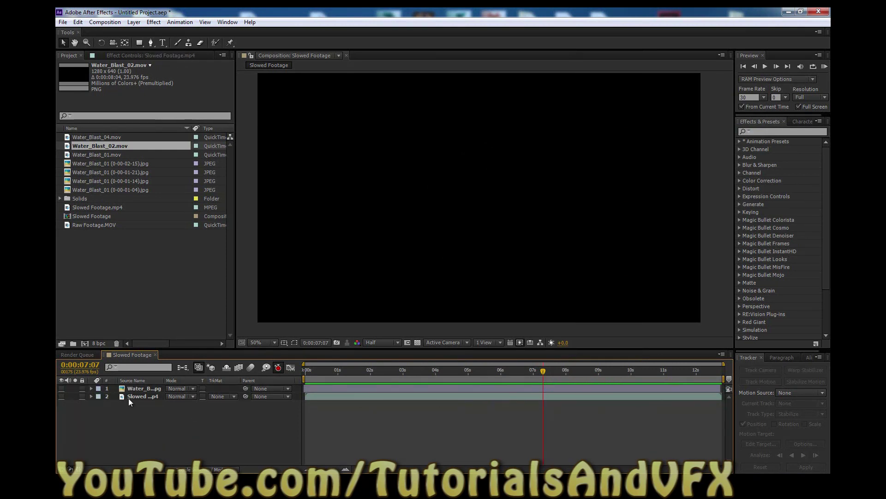
click(139, 389)
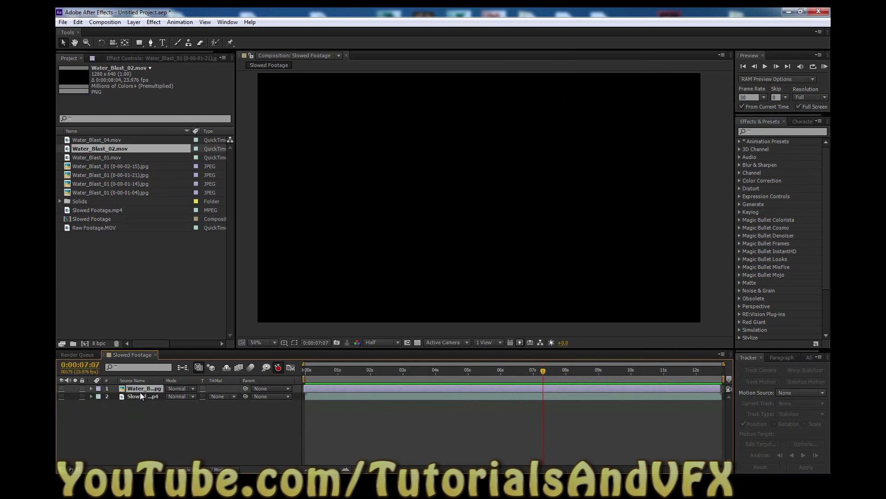
key(Delete)
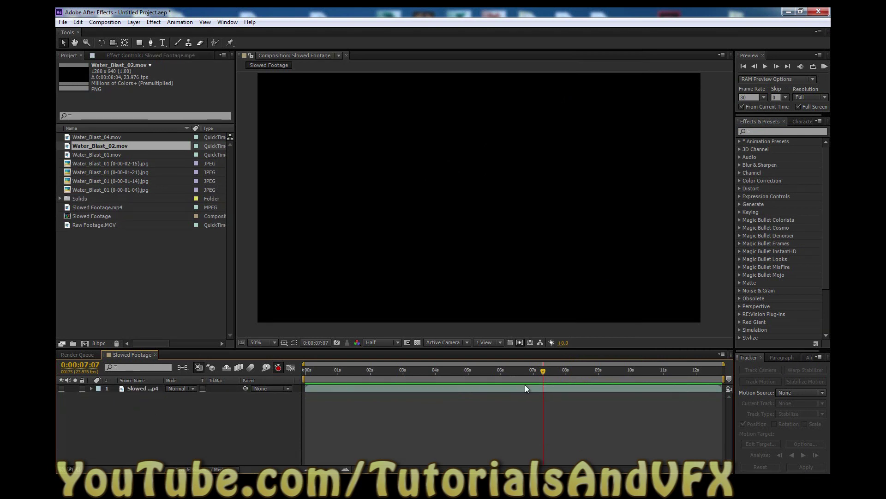
Make the Slowed Footage layer visible and scrub the actor's shot to 0:00:06:09
drag(543, 371, 519, 373)
click(132, 388)
click(61, 389)
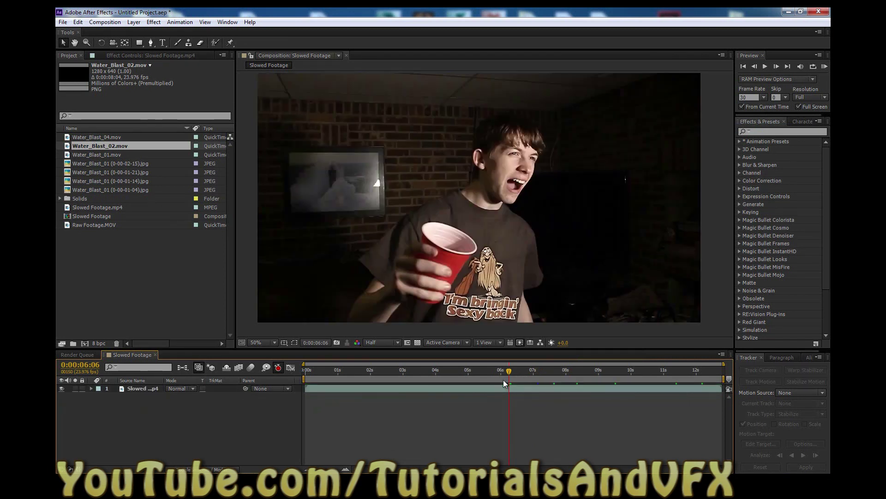
click(511, 372)
mouse_move(512, 372)
mouse_down()
mouse_move(525, 373)
mouse_move(517, 372)
mouse_up()
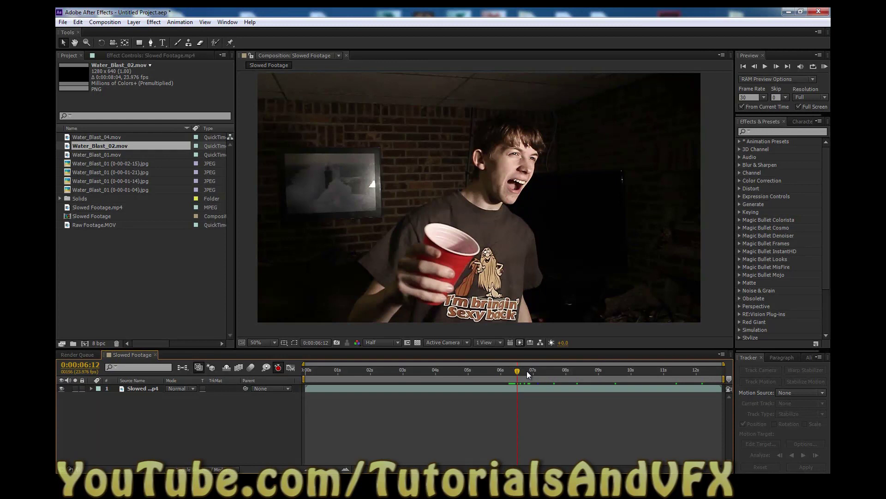
drag(518, 371, 512, 372)
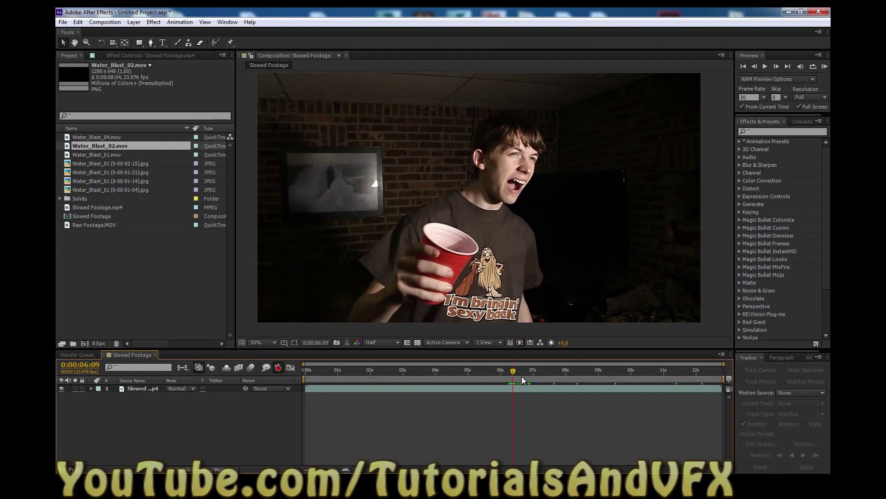
Add Water_Blast_02.mov above the Slowed Footage layer, starting at about 5.4 s, and position its splash over the red cup's opening
click(143, 388)
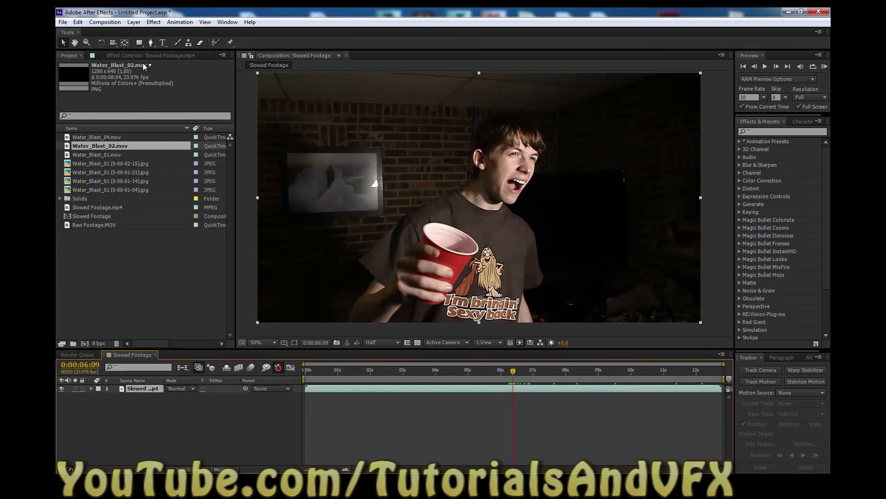
click(153, 294)
click(97, 147)
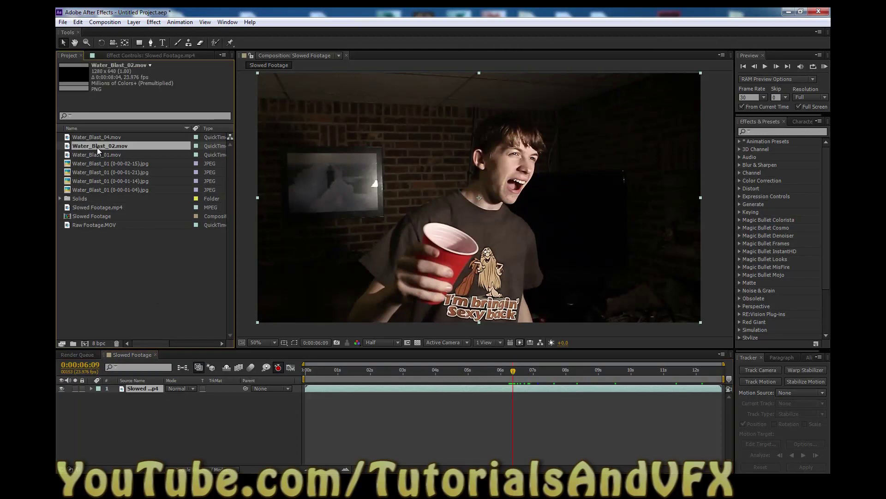
drag(97, 145, 150, 384)
drag(117, 146, 154, 386)
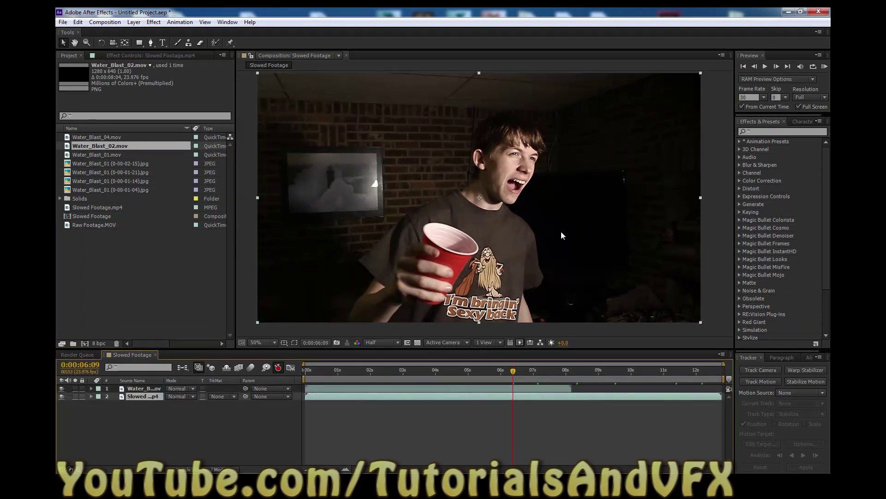
click(144, 389)
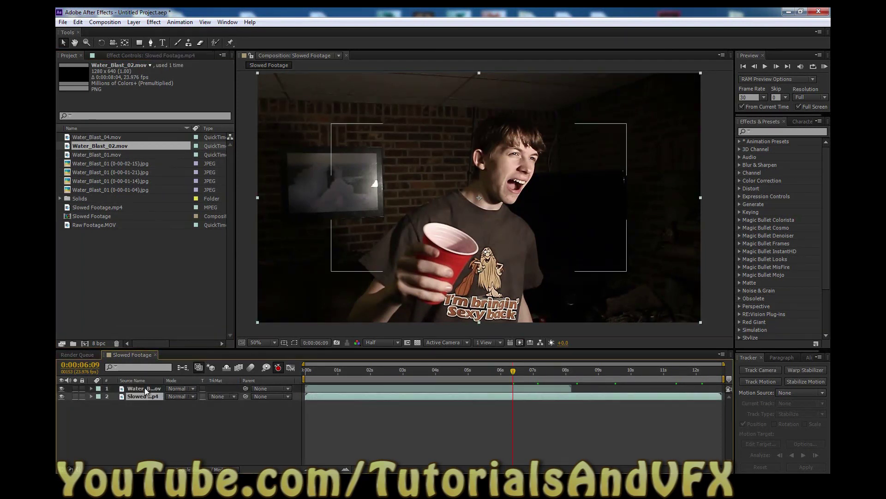
drag(320, 387, 548, 387)
drag(482, 221, 449, 175)
Freeze the Water_Blast_02.mov layer at 0:00:06:09, extend its start to the composition's beginning and check it at 0:00:05:12
right_click(511, 386)
mouse_move(576, 97)
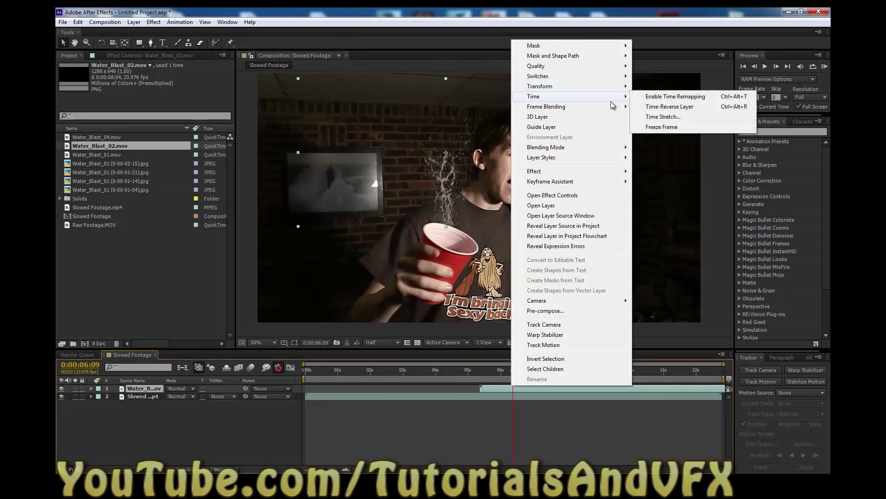
click(662, 127)
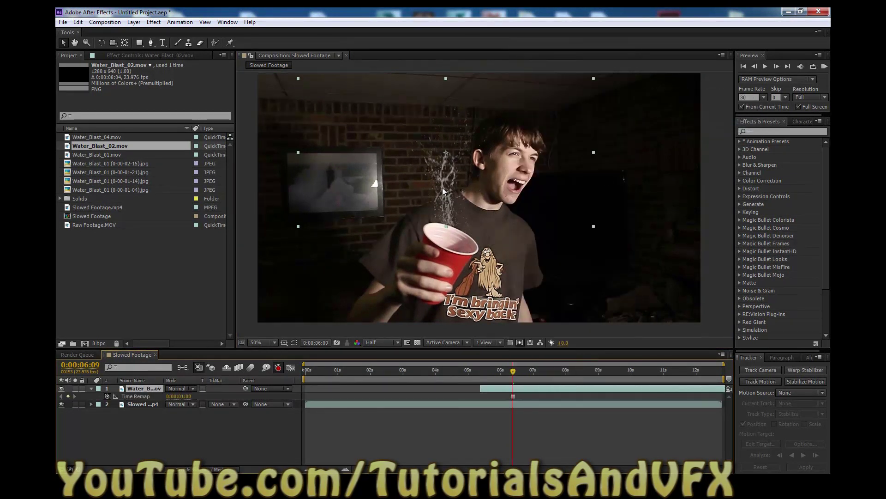
drag(481, 388, 303, 388)
drag(513, 371, 485, 370)
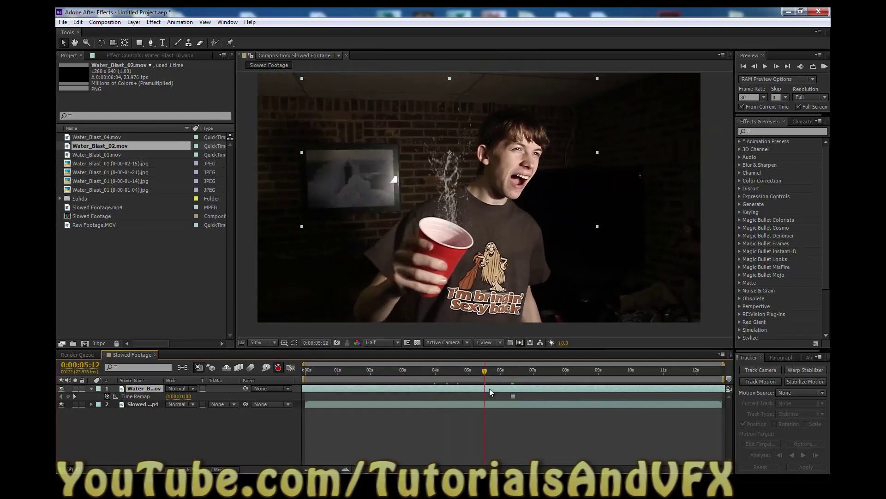
Replace the frozen water clip with Water_Blast_01 (0-00-01-14).jpg above the Slowed Footage layer
key(Delete)
click(132, 389)
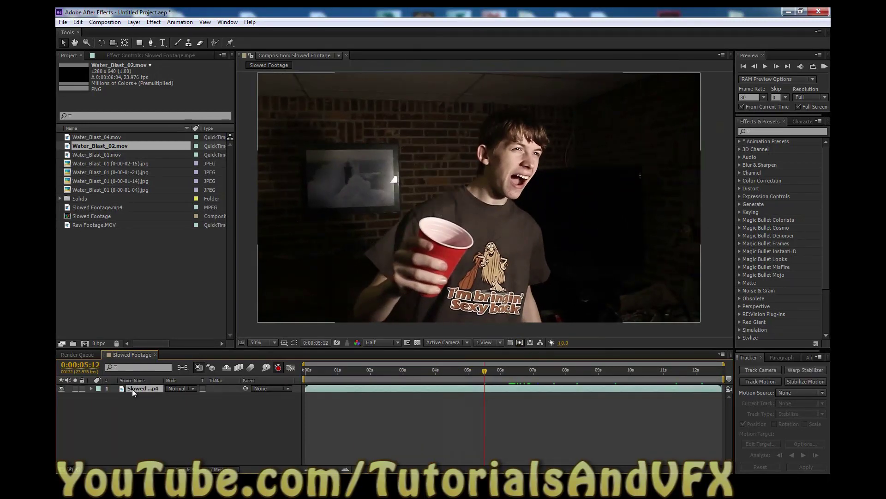
click(107, 164)
click(113, 172)
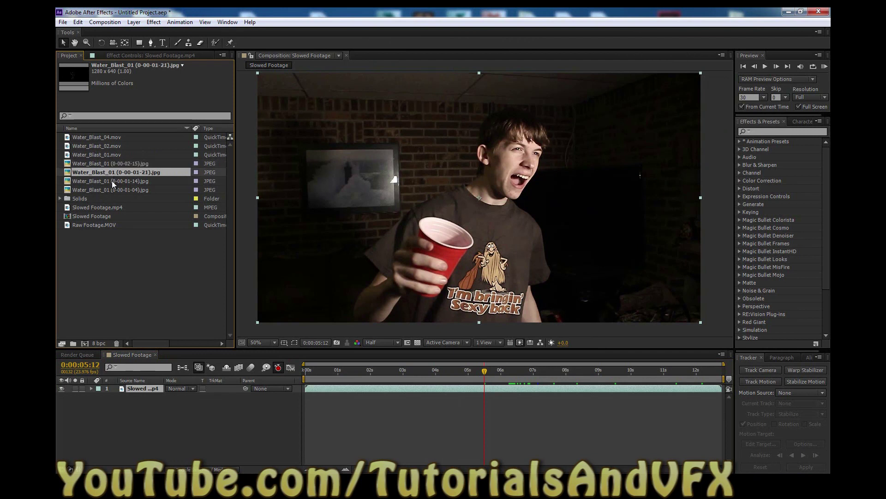
click(111, 181)
drag(109, 183, 148, 387)
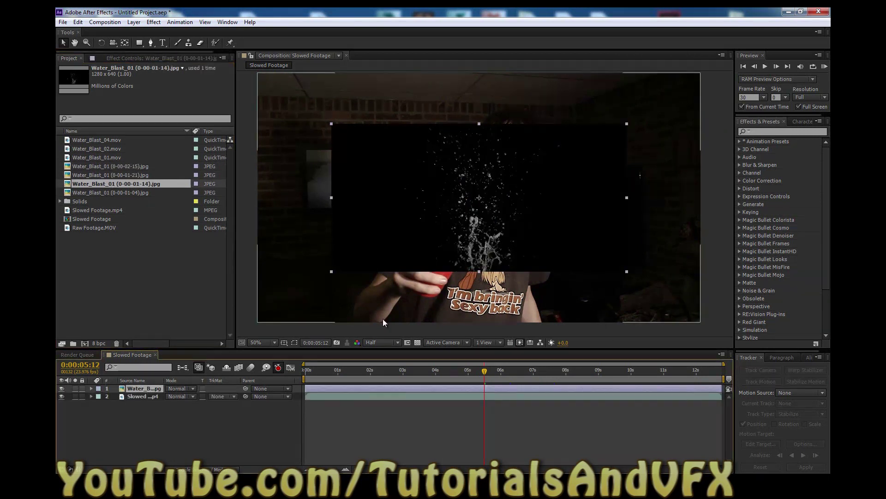
Set the water JPEG layer's blending mode to Add and move its splash onto the red cup's opening
click(184, 389)
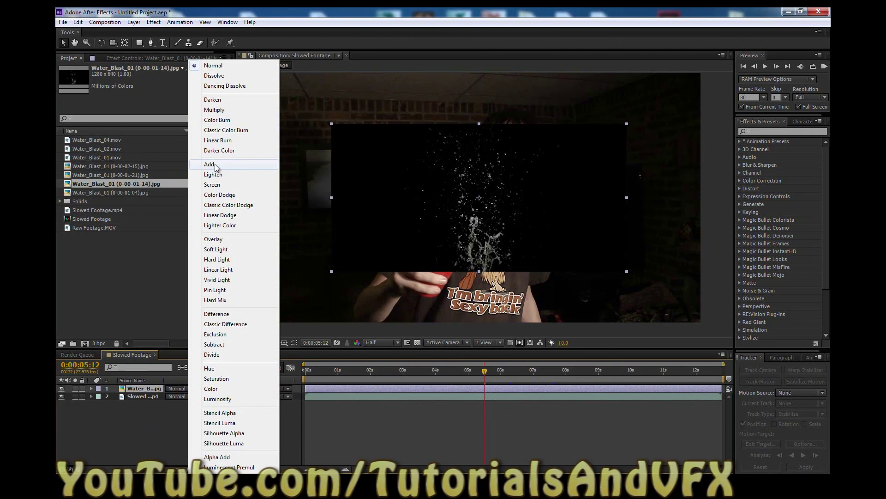
click(211, 164)
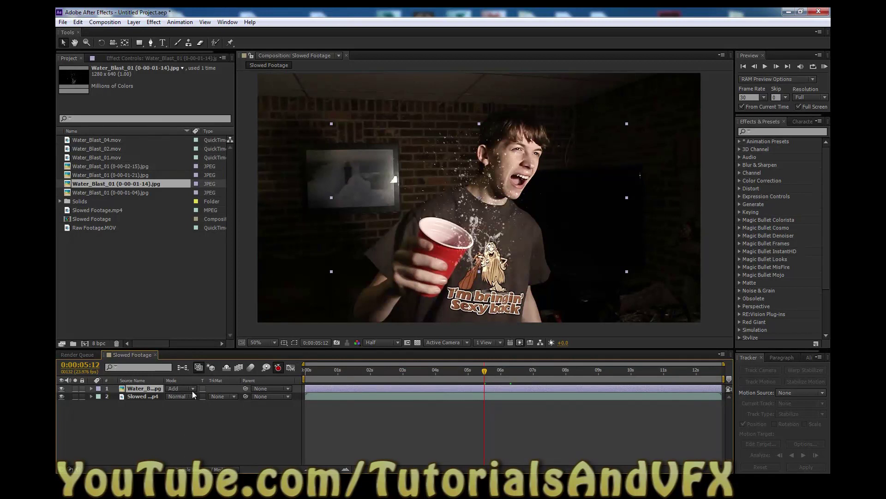
drag(493, 246, 467, 204)
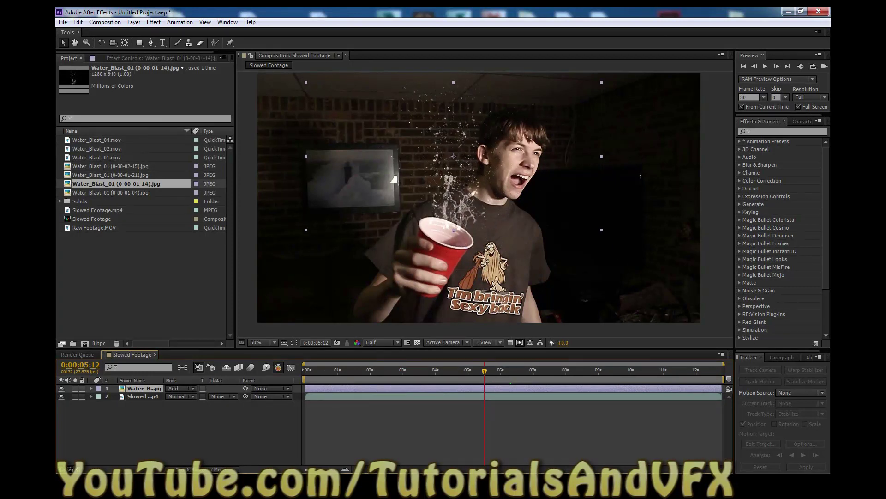
Move the water layer's anchor point to the splash's base at the cup opening with the Pan Behind tool
click(126, 45)
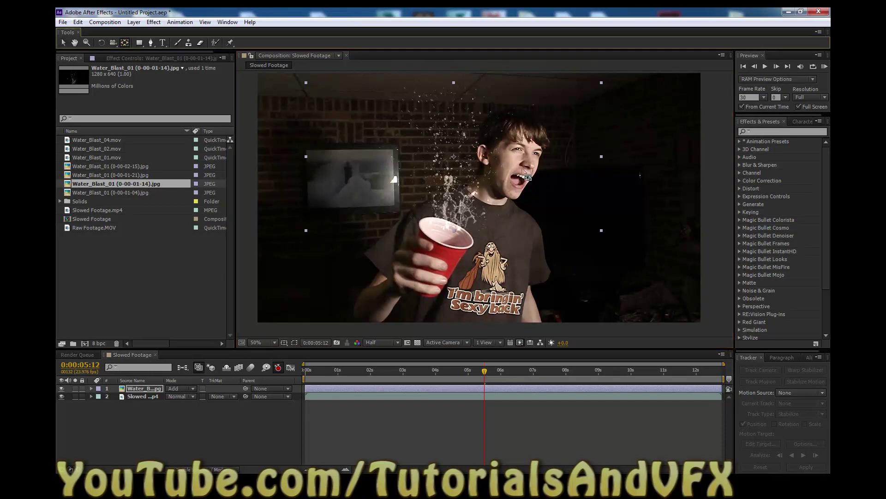
drag(454, 157, 453, 227)
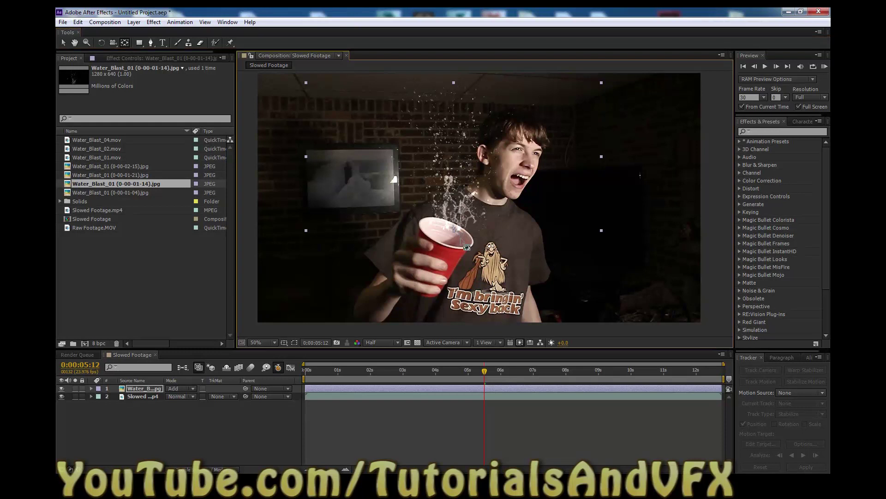
click(65, 44)
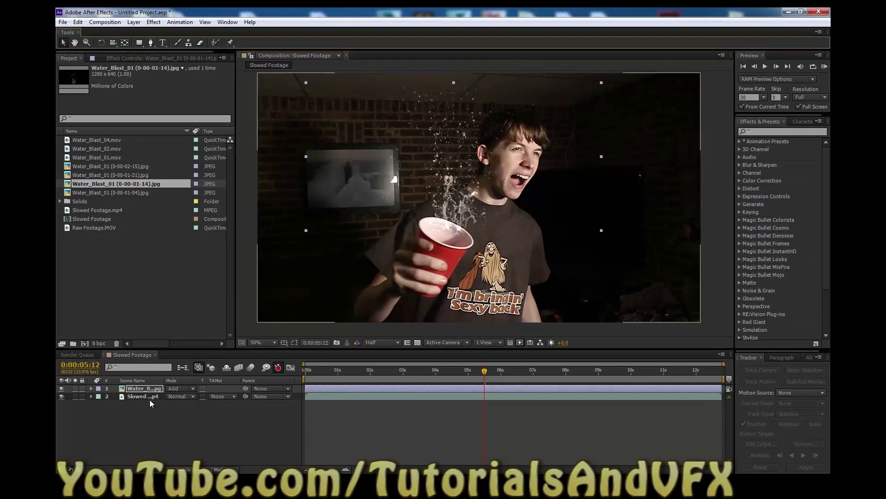
Display the layer switches and turn the water JPEG layer into a 3D layer
click(201, 435)
click(187, 470)
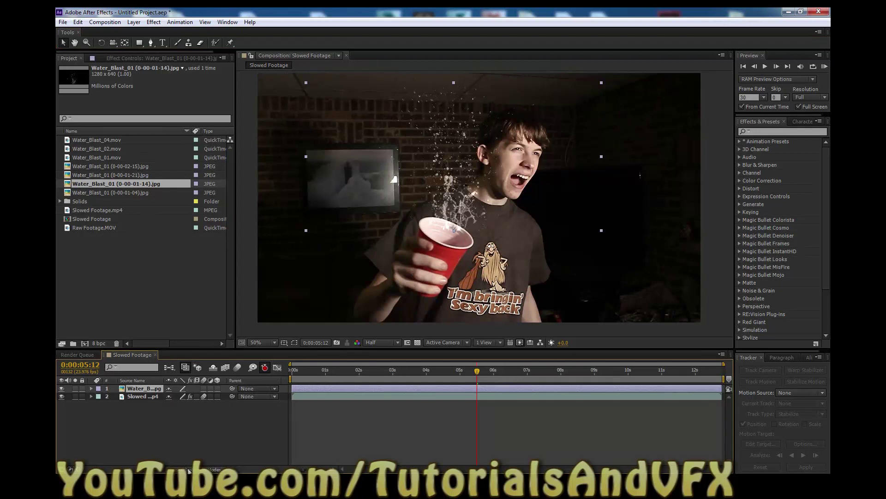
click(217, 388)
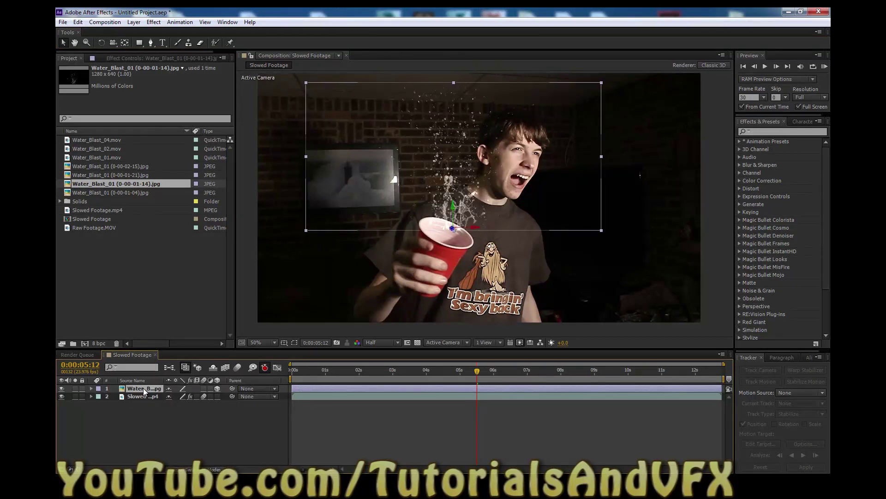
Hide the water JPEG and existing footage layers, and add a fresh copy of Slowed Footage.mp4 at the bottom of the layer stack
click(62, 388)
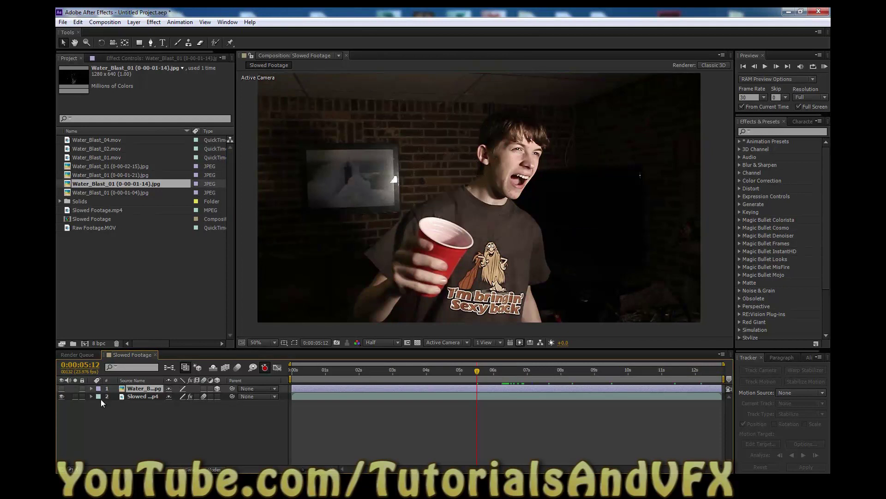
click(138, 400)
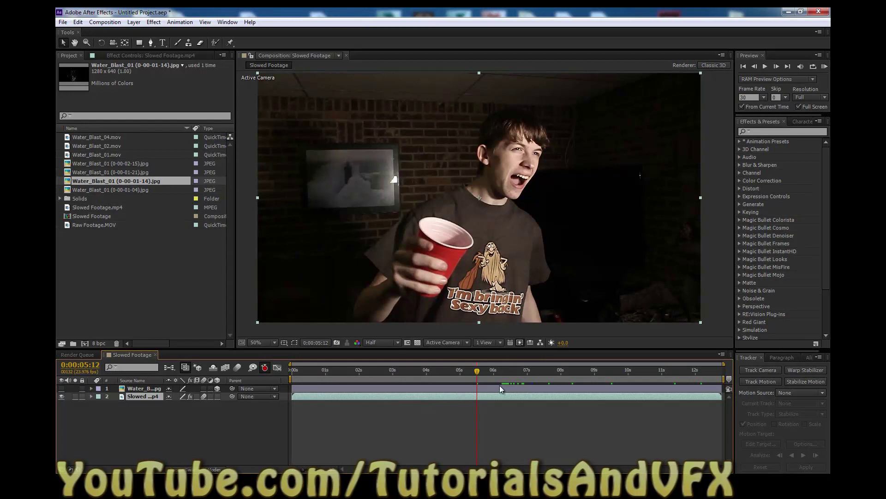
click(90, 216)
click(61, 396)
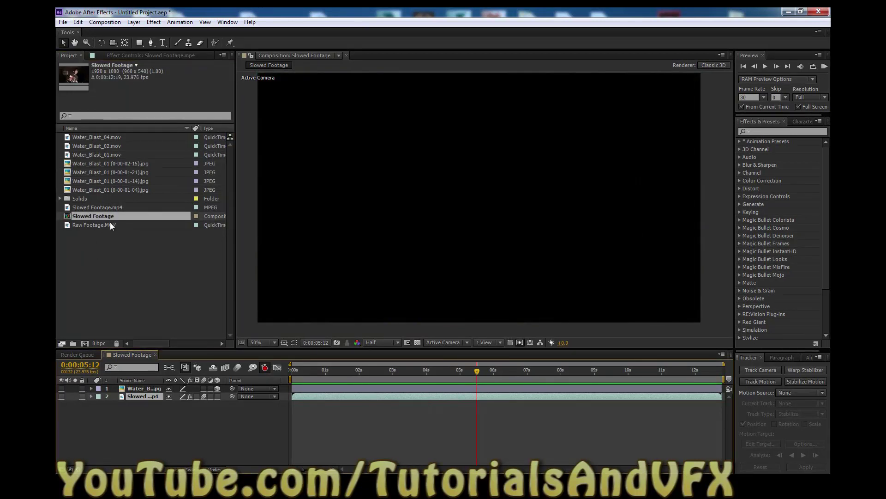
click(104, 207)
drag(137, 408, 143, 418)
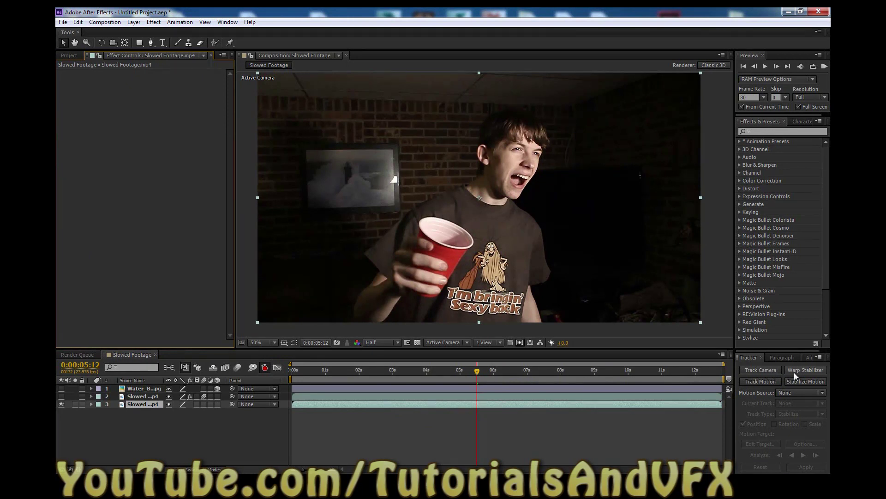
Start Track Camera on the fresh footage copy, and delete the tracker together with that copy
click(761, 370)
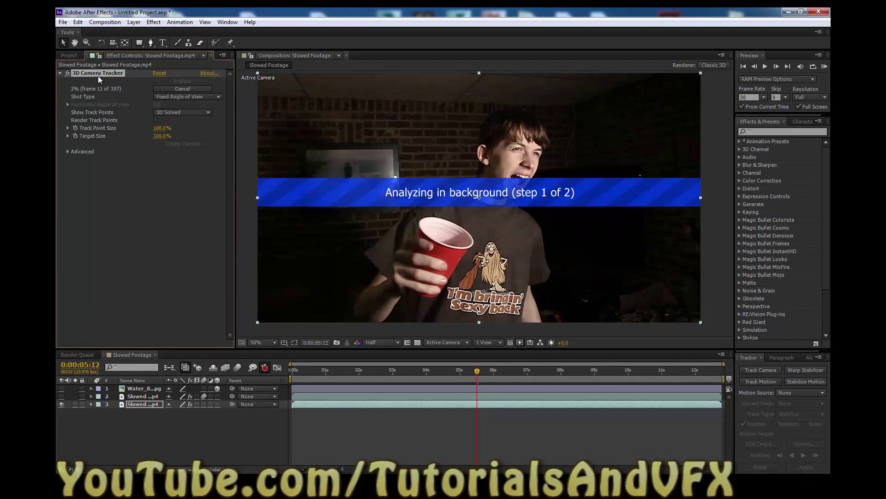
key(Delete)
click(139, 404)
key(Delete)
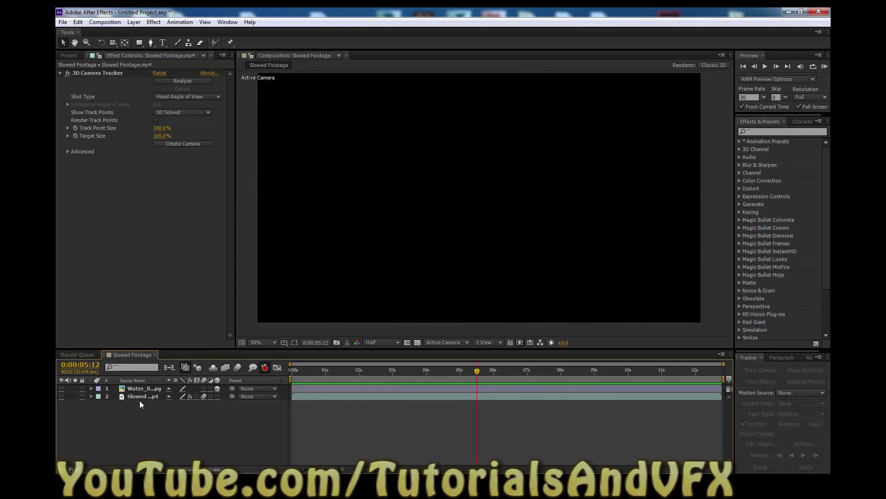
Show the original footage layer and create a null and camera from its 3D Camera Tracker points at the cup opening
click(134, 397)
click(61, 397)
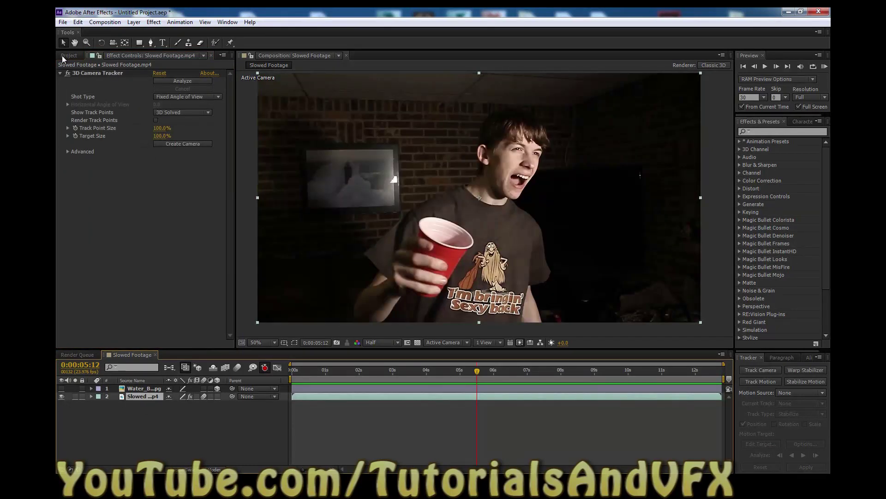
click(99, 73)
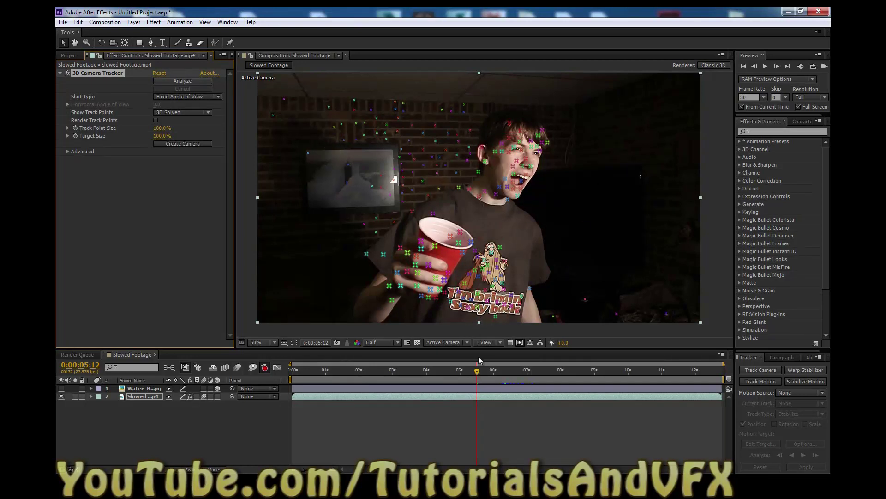
right_click(458, 241)
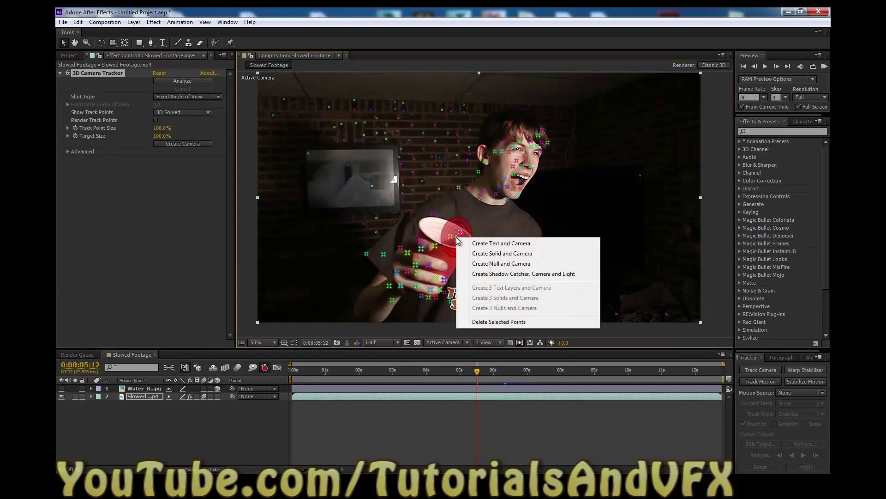
click(483, 265)
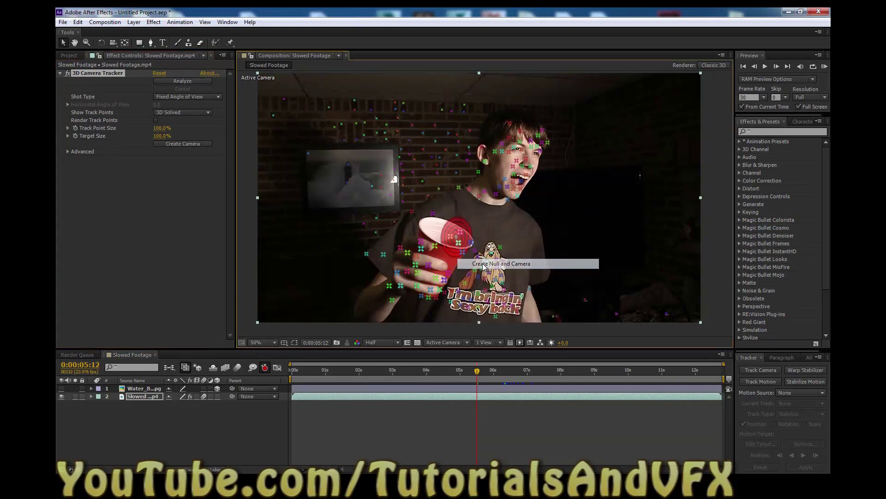
click(145, 390)
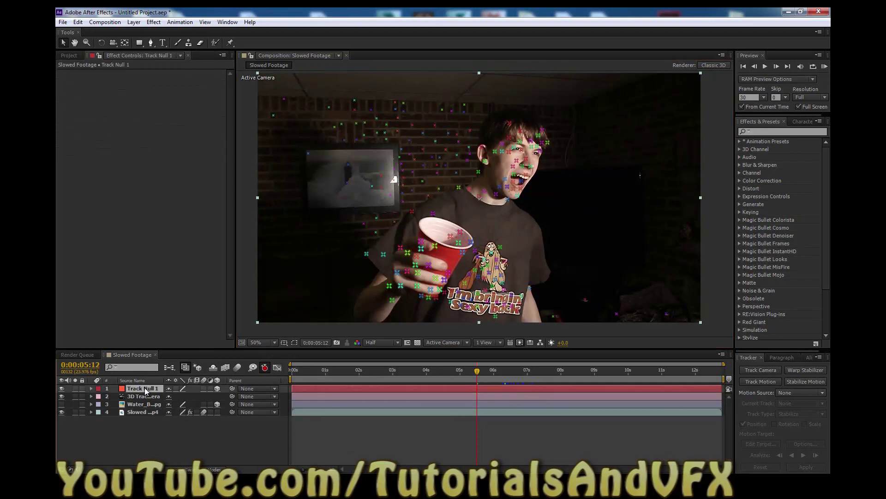
Duplicate the tracked footage layer, hide the lower copy and remove the 3D Camera Tracker effect from the upper one
click(145, 412)
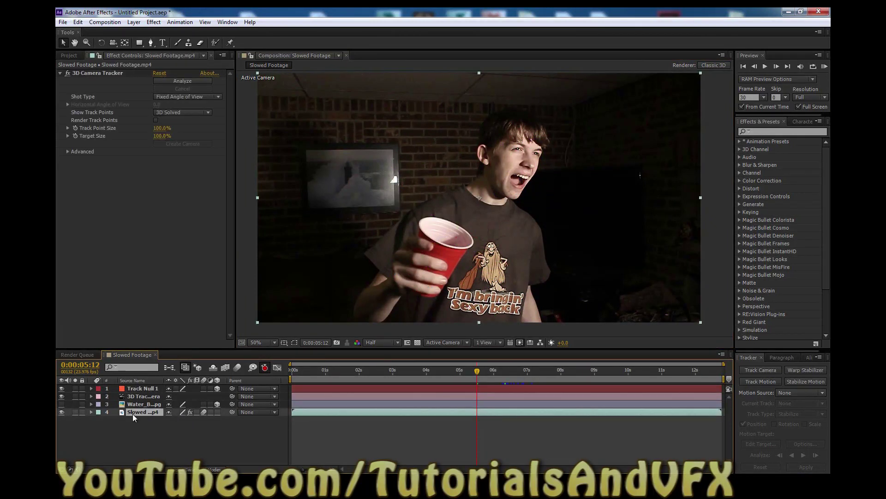
key(ctrl+d)
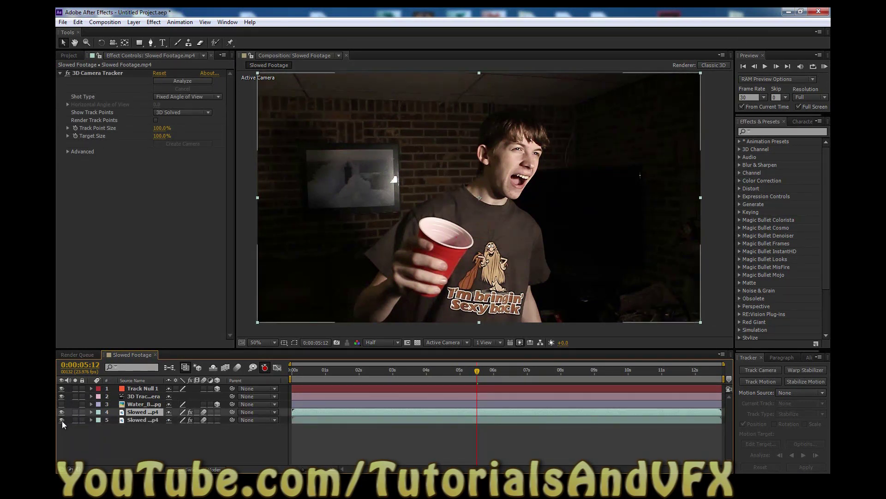
click(142, 420)
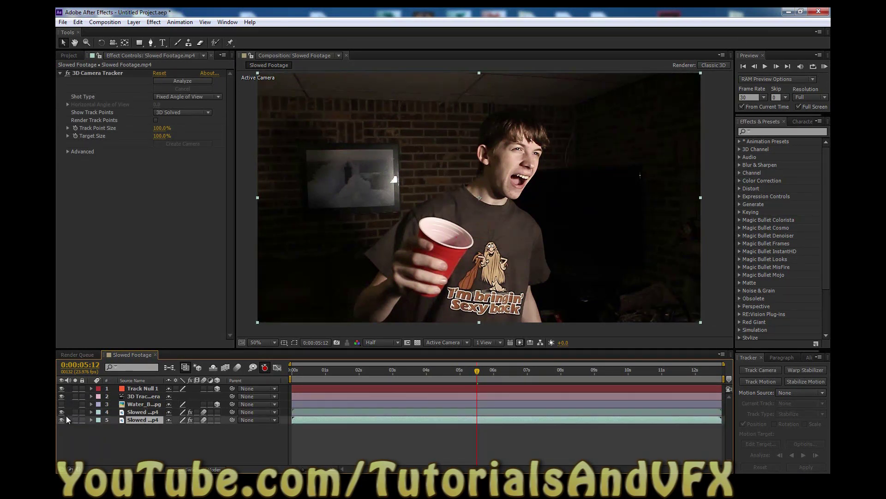
click(61, 420)
click(132, 409)
click(89, 74)
key(Delete)
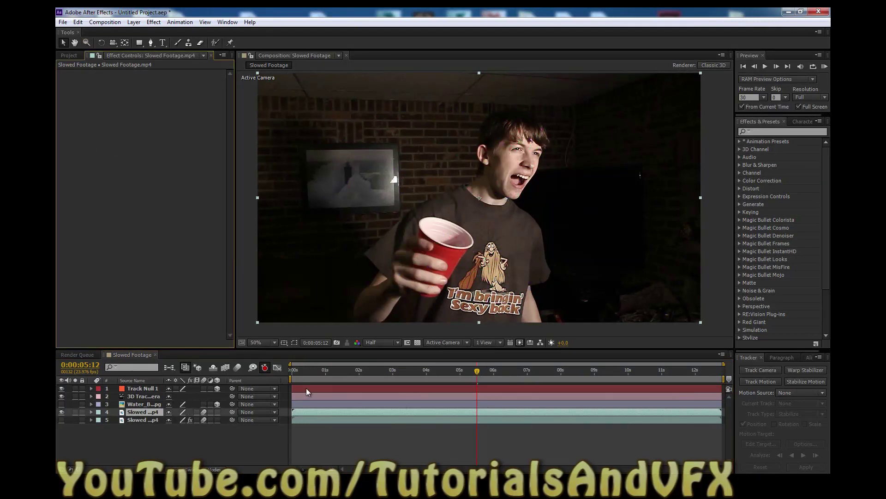
Scrub through the shot with Track Null 1 selected to check how it follows the cup
click(136, 388)
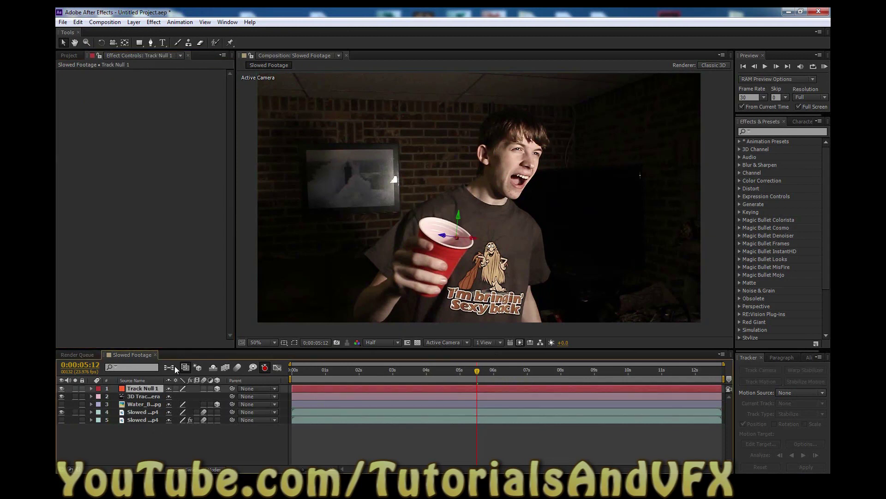
click(475, 372)
mouse_move(339, 372)
mouse_down()
mouse_move(320, 373)
mouse_move(550, 391)
mouse_move(676, 387)
mouse_move(494, 370)
mouse_move(333, 374)
mouse_up()
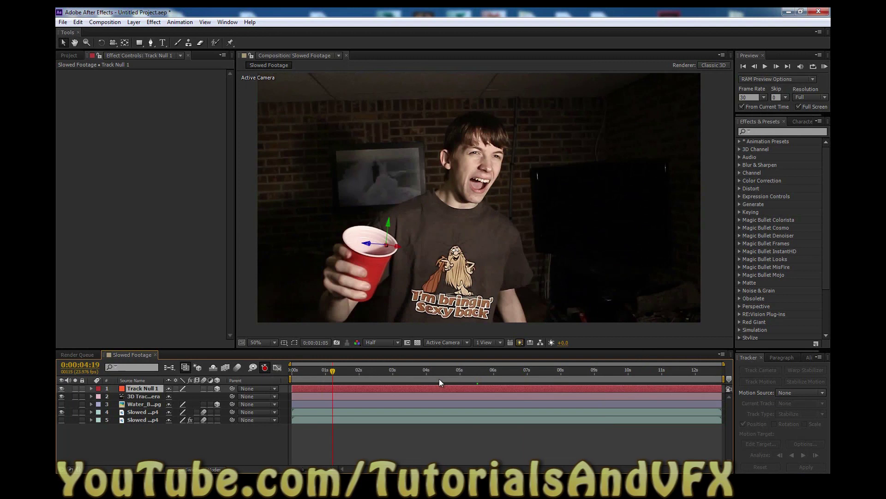
click(431, 378)
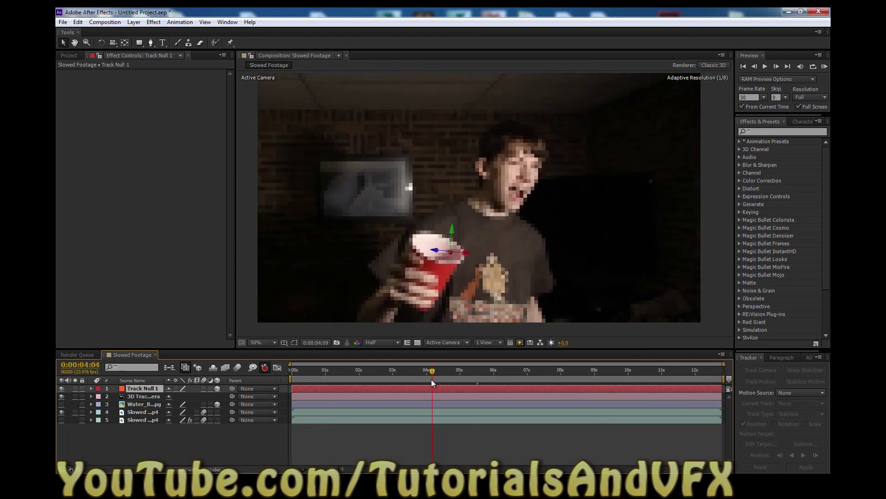
Show the water JPEG layer and paste Track Null 1's Position value into its Position property
click(146, 404)
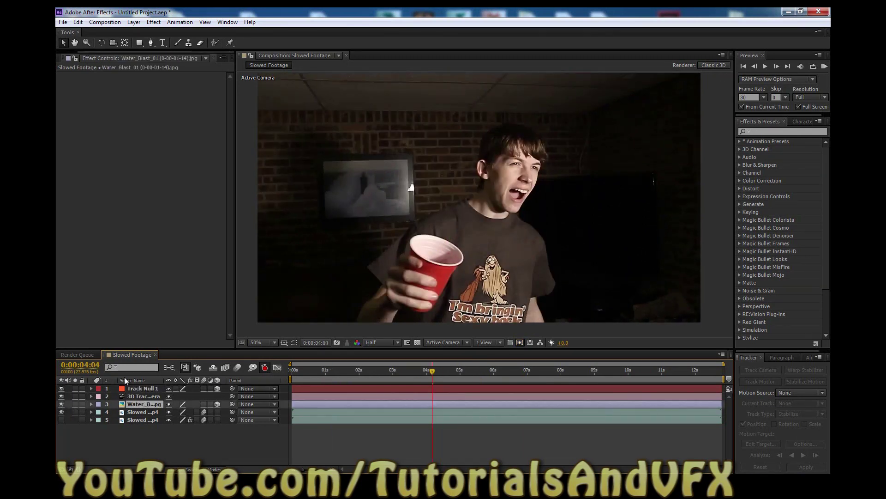
click(136, 411)
click(136, 403)
key(p)
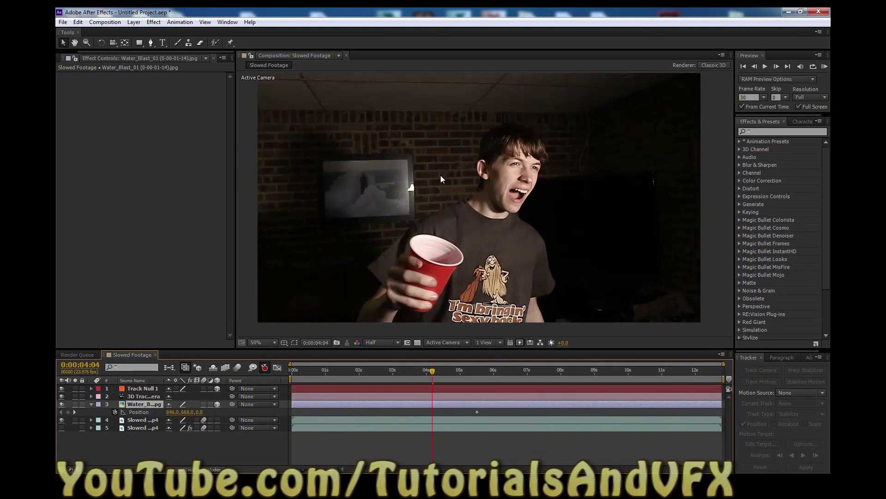
click(145, 390)
key(p)
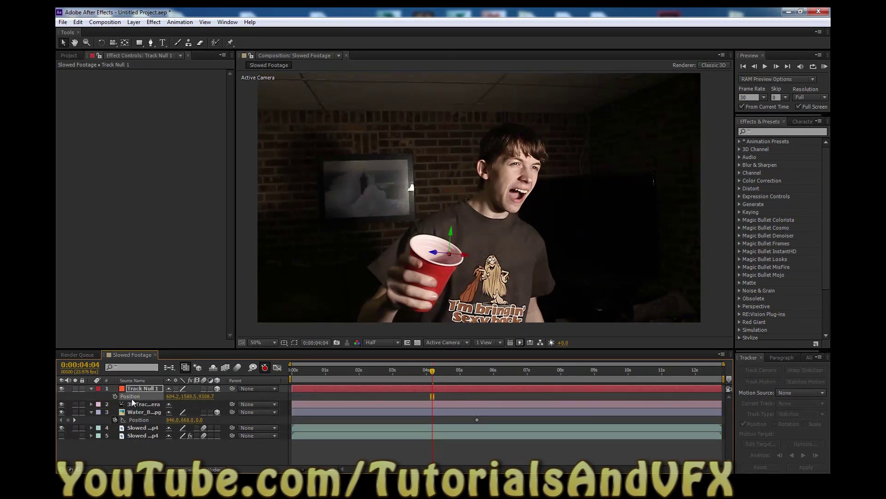
click(141, 419)
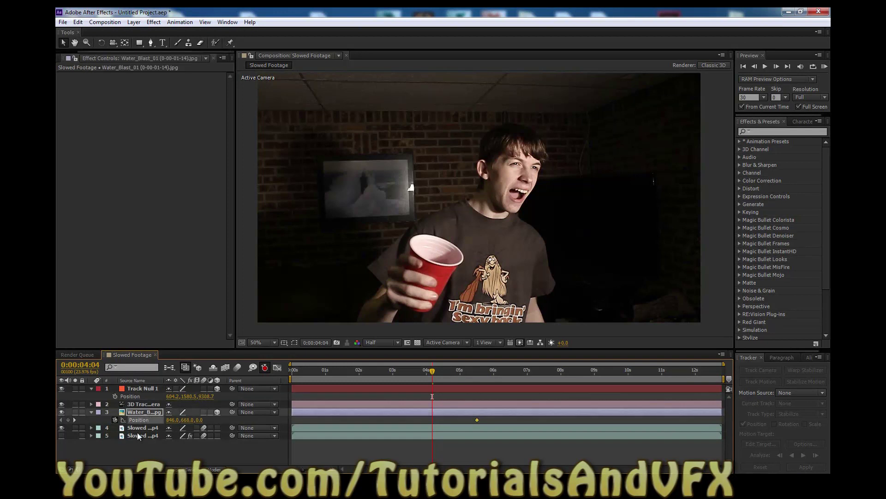
key(ctrl+v)
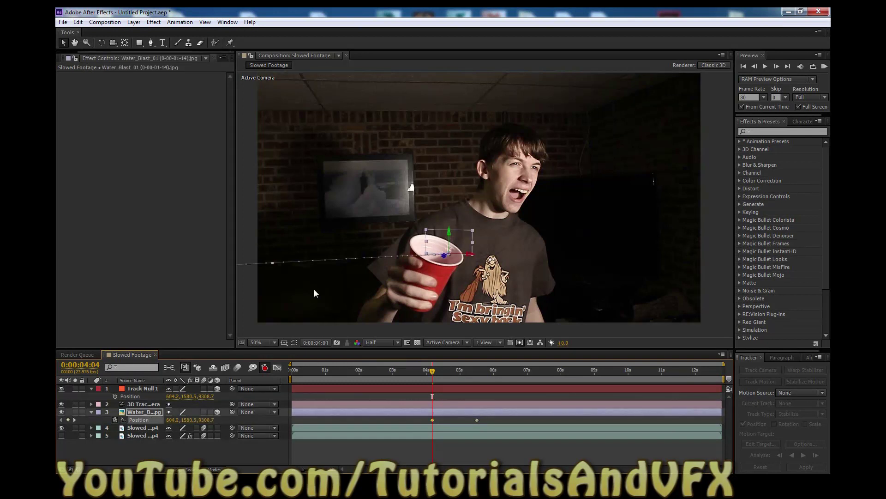
Turn off Position keyframing on the water JPEG layer and paste the null's position into it again
scroll(416, 240, down, 2)
scroll(416, 240, up, 2)
mouse_move(436, 373)
mouse_down()
mouse_move(412, 376)
mouse_move(435, 373)
mouse_up()
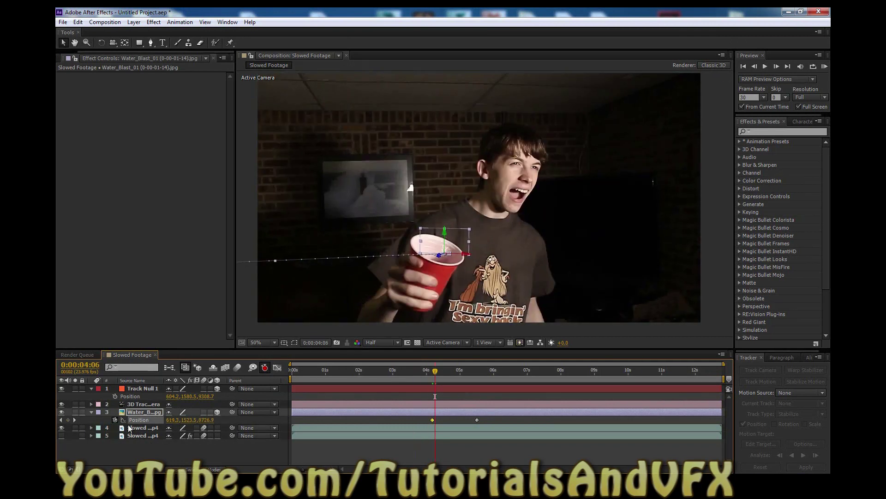
click(115, 419)
key(ctrl+v)
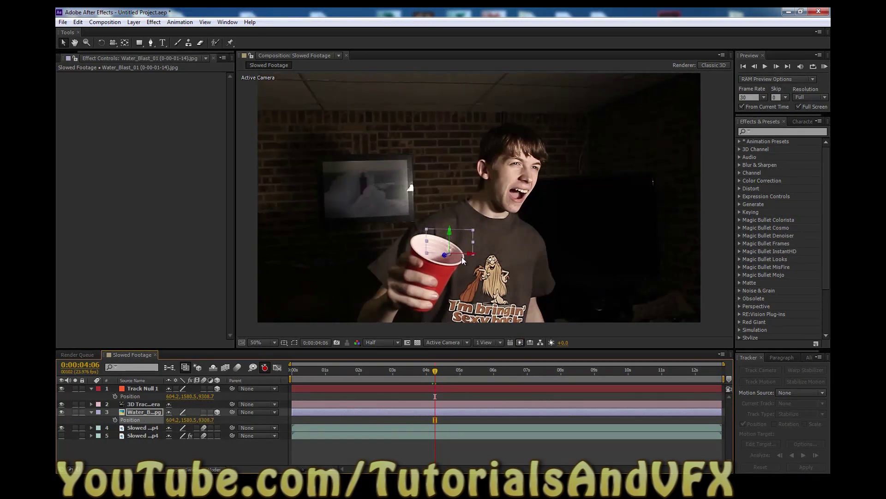
key(period)
key(comma)
Scale the water JPEG layer up to 434%
click(143, 409)
key(s)
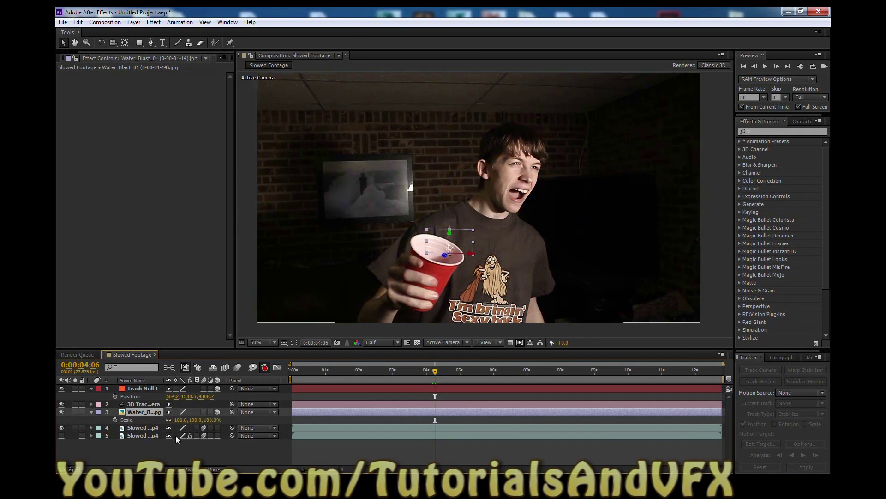
drag(182, 420, 330, 415)
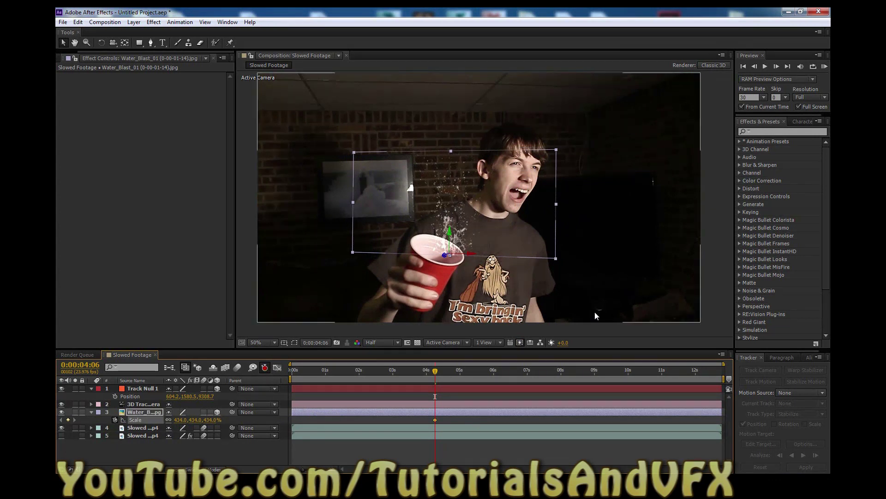
Scrub across the timeline to check how the scaled splash follows the cup throughout the shot
click(441, 389)
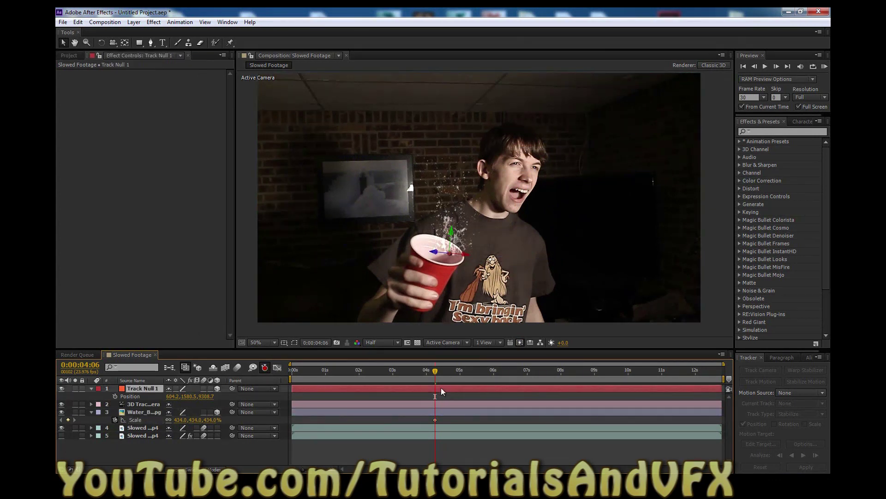
drag(435, 378, 699, 386)
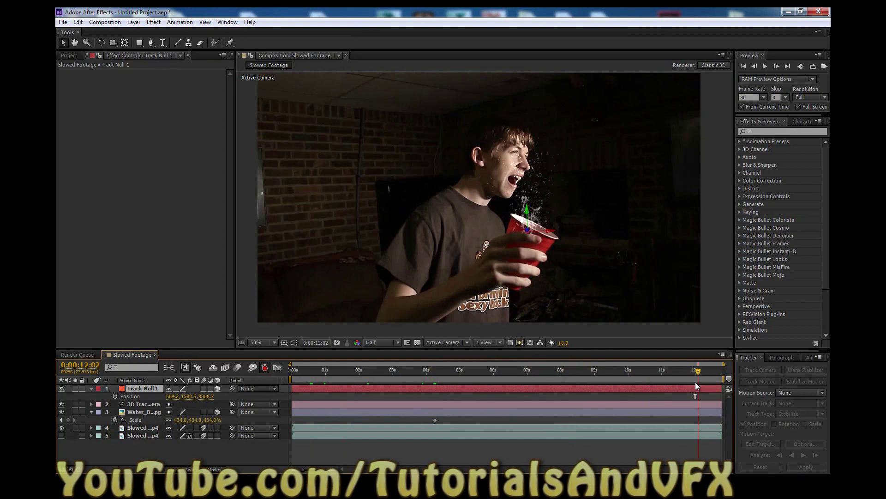
click(517, 370)
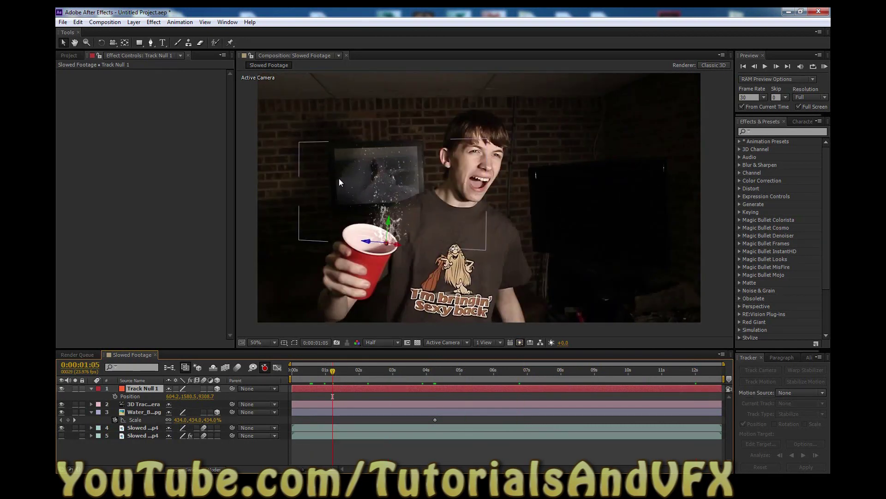
scroll(370, 192, up, 1)
scroll(361, 210, down, 1)
click(491, 376)
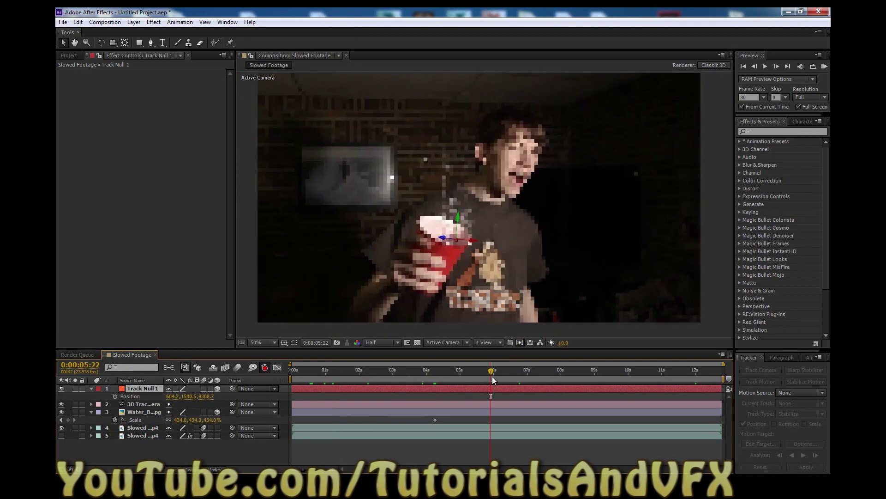
Turn off the water JPEG layer's Scale keyframing and shift the splash slightly left along its X axis inside the cup opening
click(135, 419)
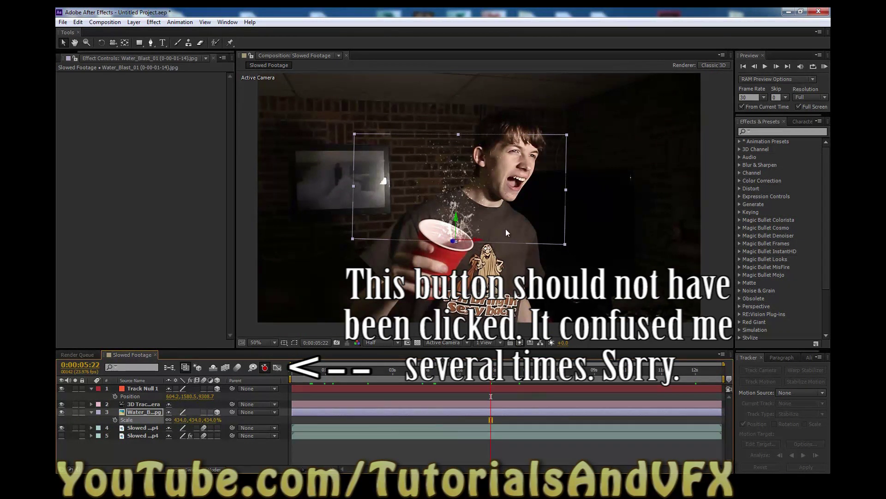
scroll(483, 224, up, 2)
mouse_move(468, 276)
mouse_down()
mouse_move(445, 279)
mouse_move(455, 277)
mouse_up()
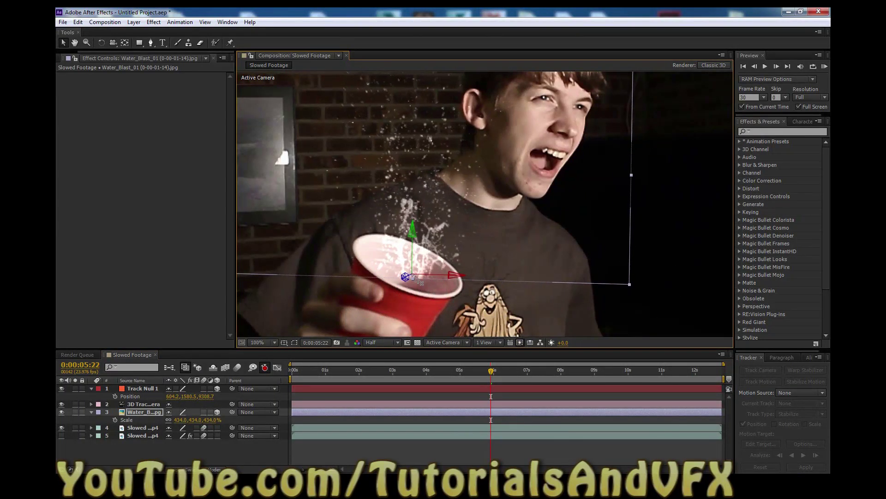
Go to 0:00:06:15 and inspect closely how the splash lines up with the cup opening
scroll(510, 285, down, 1)
mouse_move(490, 369)
mouse_down()
mouse_move(349, 367)
mouse_move(544, 383)
mouse_move(498, 381)
mouse_up()
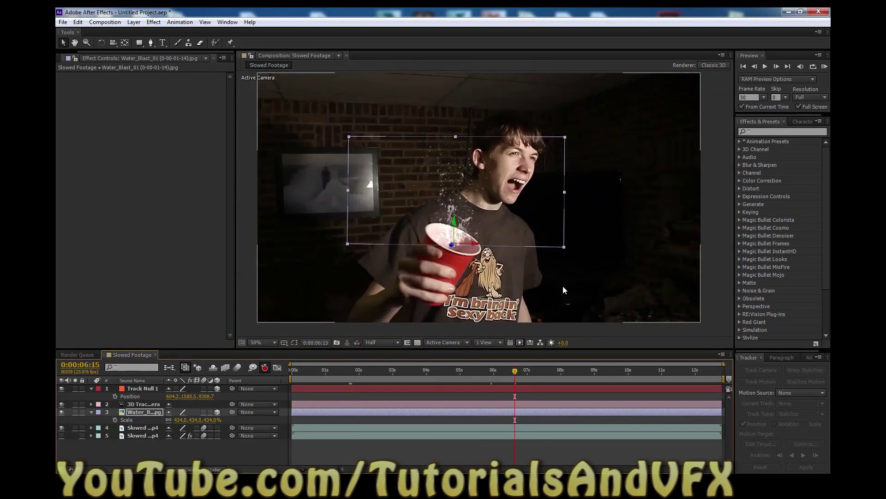
key(period)
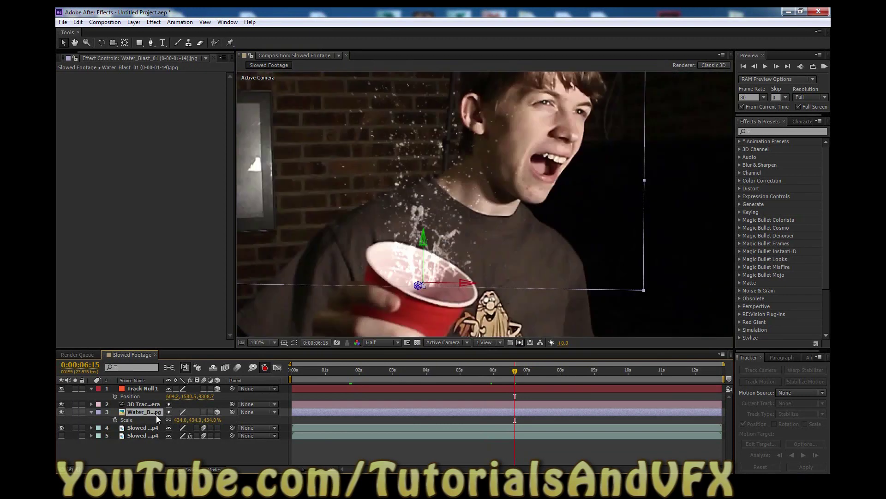
Rotate the water JPEG layer slightly clockwise so the splash tilts to match the angle of the cup opening
key(w)
mouse_move(431, 253)
mouse_down()
mouse_move(407, 243)
mouse_move(419, 242)
mouse_up()
key(ctrl+z)
drag(424, 285, 433, 286)
key(comma)
Play and scrub the timeline between 0:00:02:08 and 0:00:10:09 to check how the rotated splash follows the cup
drag(511, 373, 374, 364)
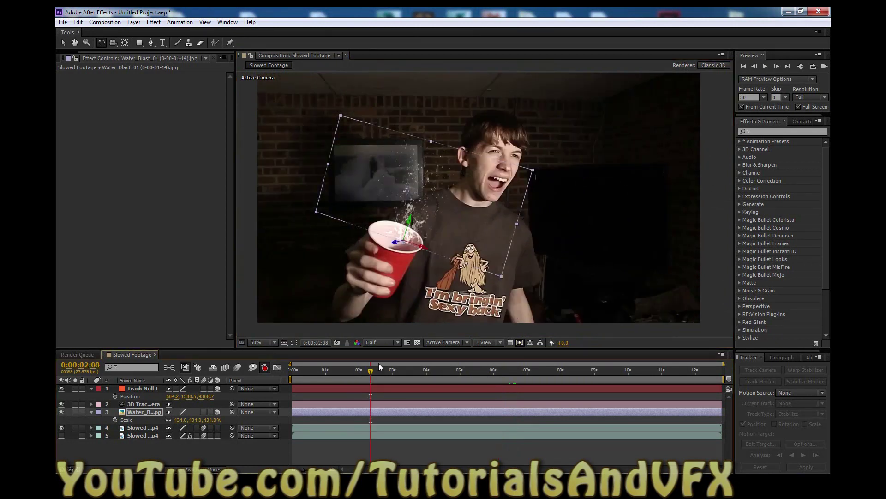
key(space)
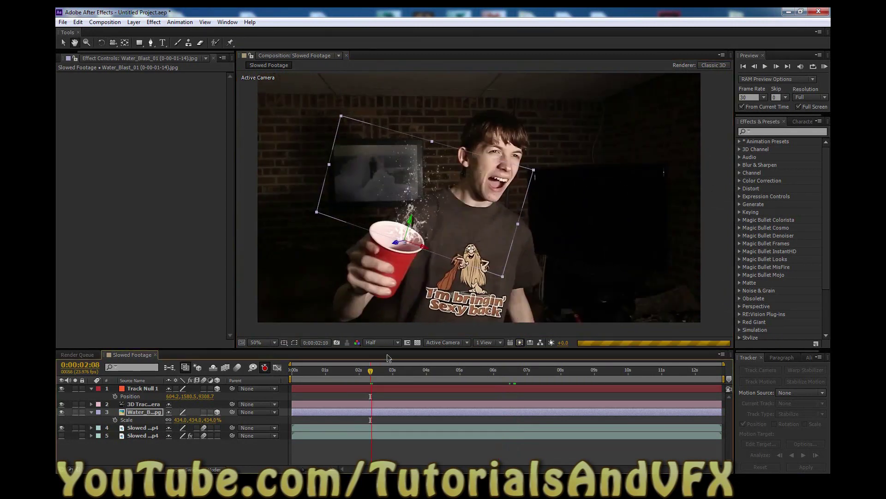
key(space)
drag(395, 375, 641, 374)
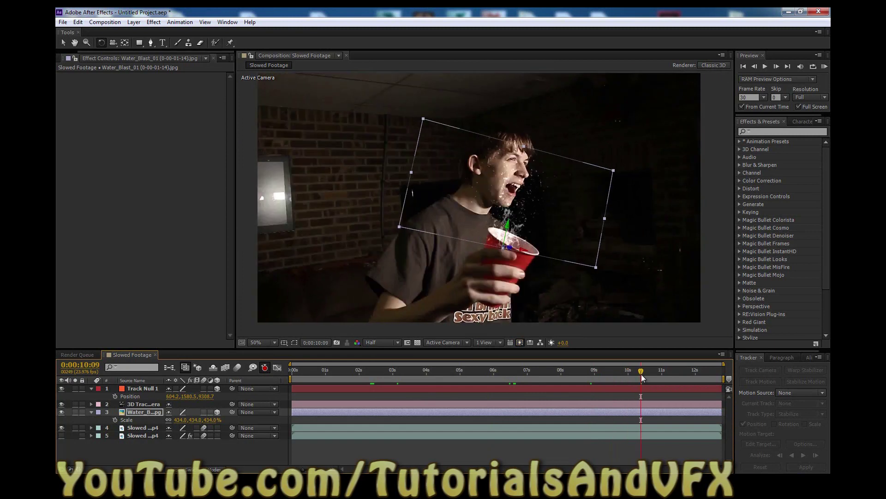
Trim the work area so it starts just before 3 seconds and ends at 0:00:08:11
click(355, 372)
drag(342, 385, 376, 384)
click(299, 373)
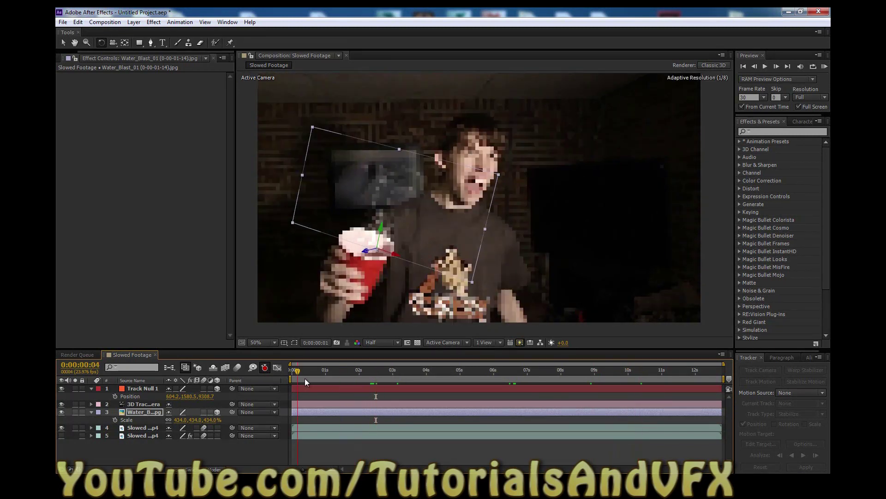
drag(301, 371, 393, 374)
drag(293, 381, 386, 380)
drag(394, 375, 576, 387)
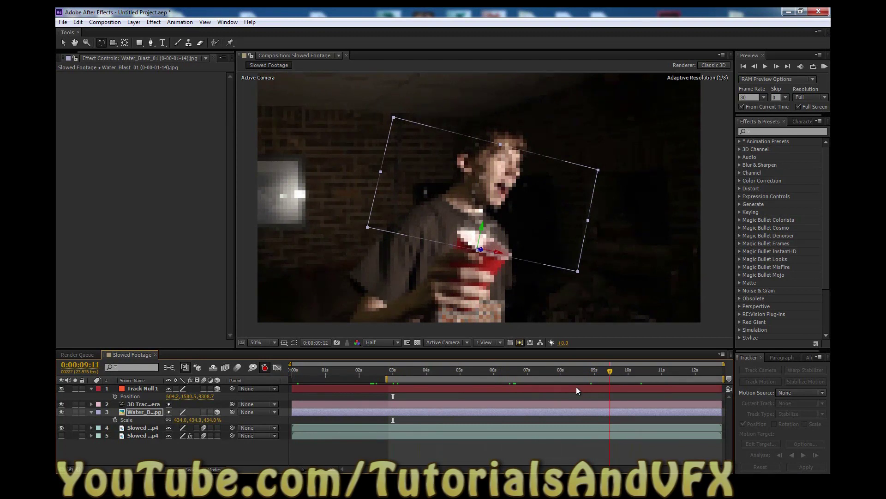
key(n)
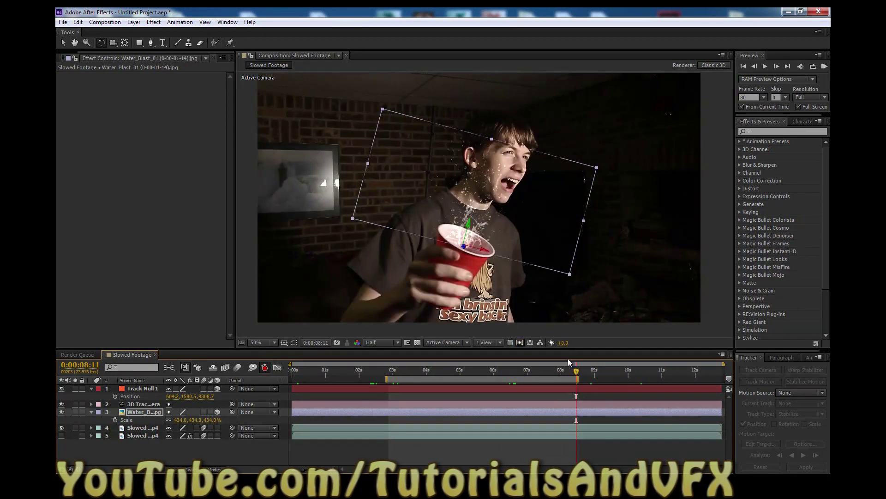
Deselect the water layer and preview the splash without its layer outline around 0:00:04:15
drag(574, 370, 444, 373)
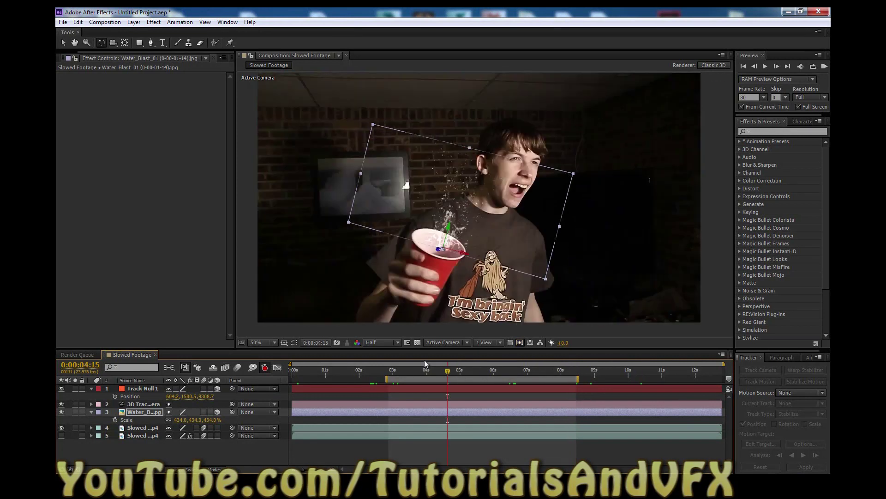
click(295, 343)
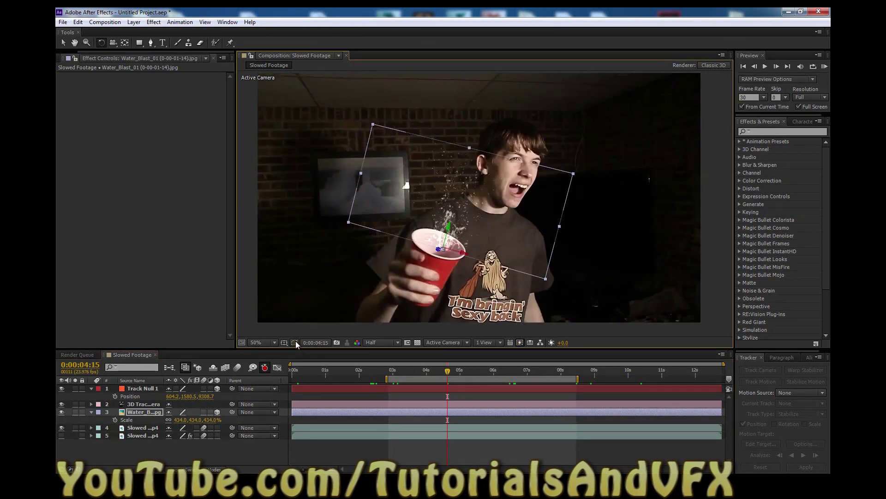
click(350, 419)
click(403, 371)
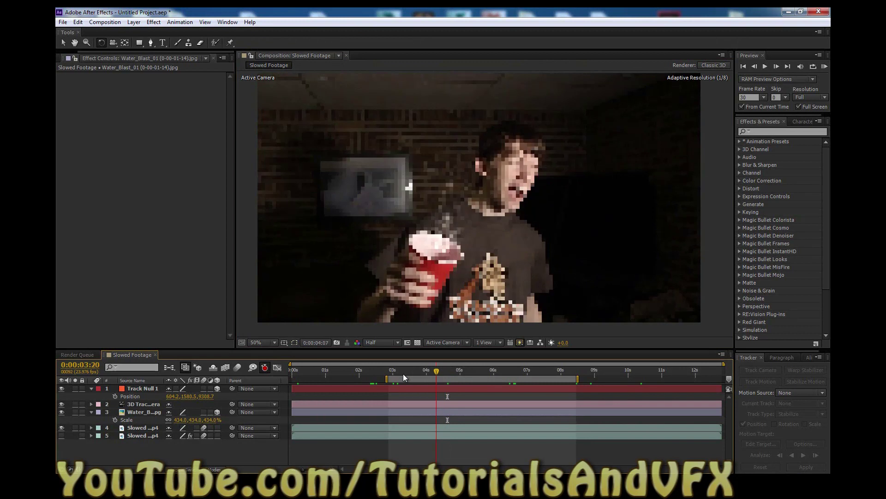
key(space)
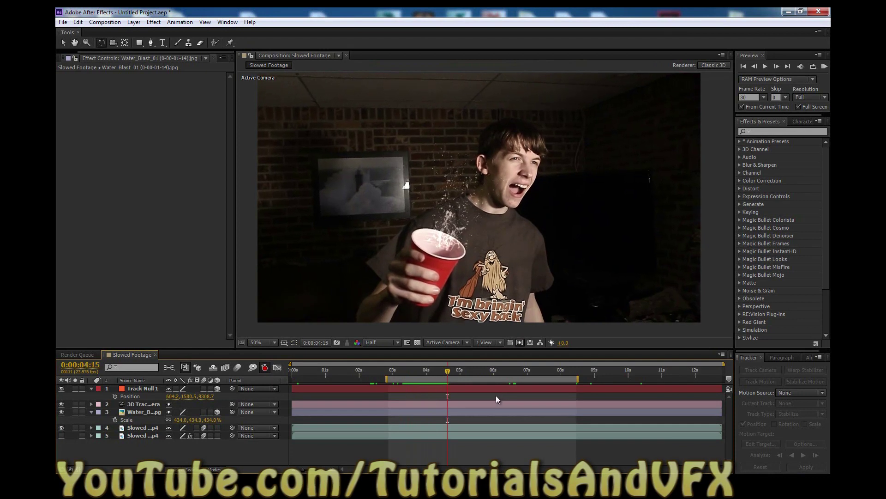
Go to 0:00:04:07 and open the water JPEG layer in its own Layer viewer
mouse_move(447, 372)
mouse_down()
mouse_move(415, 370)
mouse_move(436, 372)
mouse_up()
scroll(430, 279, up, 2)
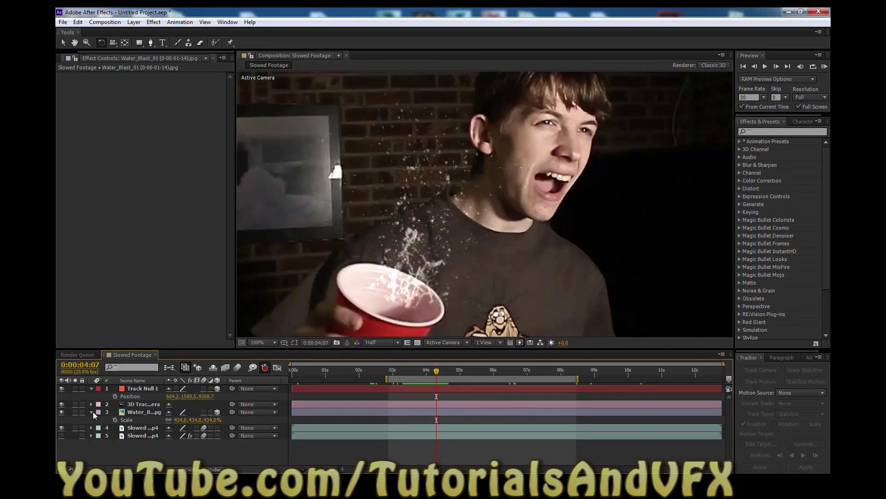
click(143, 413)
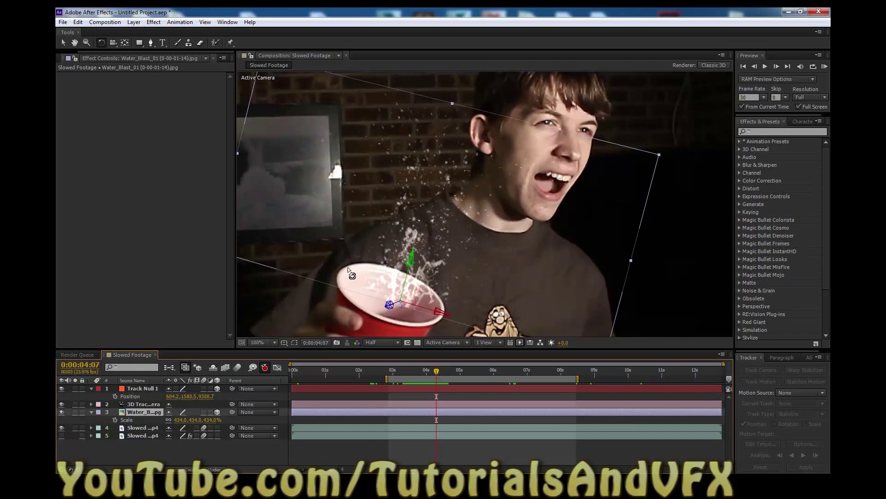
double_click(139, 412)
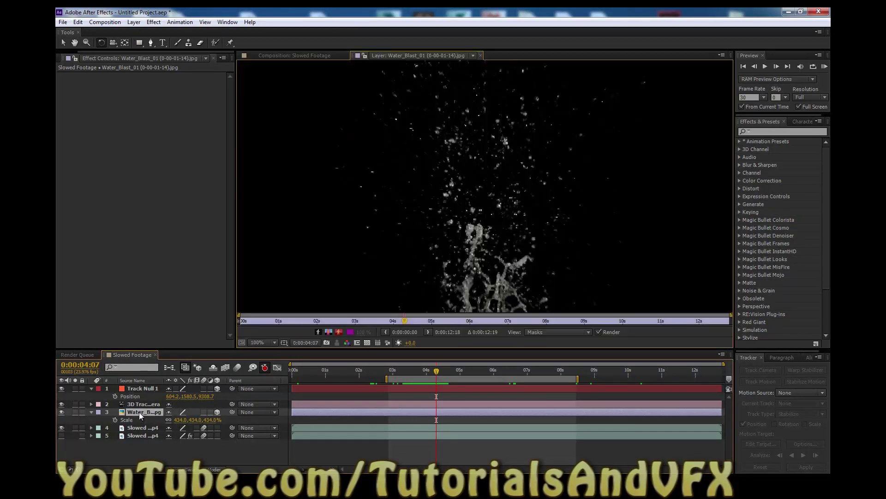
Draw a closed, curved Pen tool mask loosely around the water splash, with its lower edge along the image's bottom
click(151, 43)
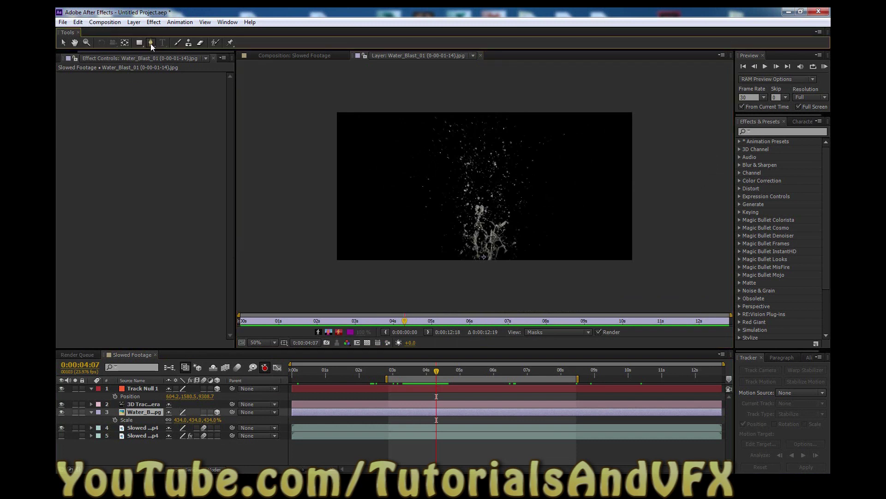
click(441, 117)
drag(395, 180, 454, 261)
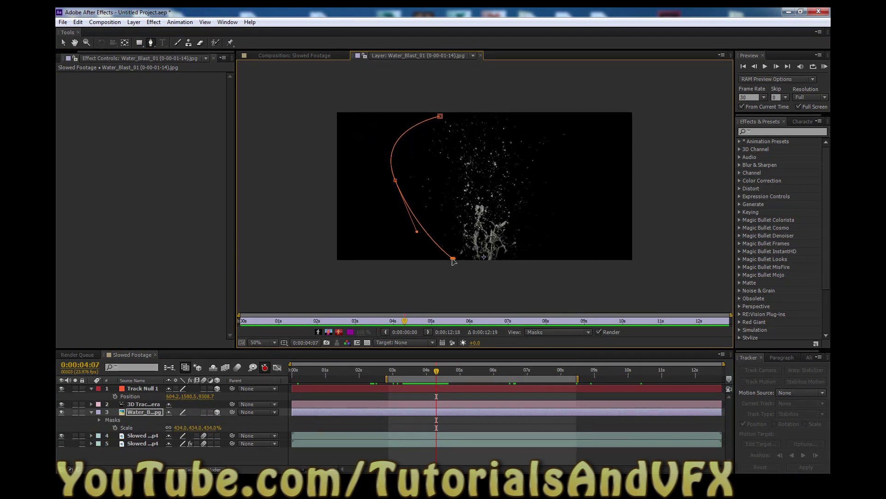
drag(553, 250, 607, 232)
click(575, 174)
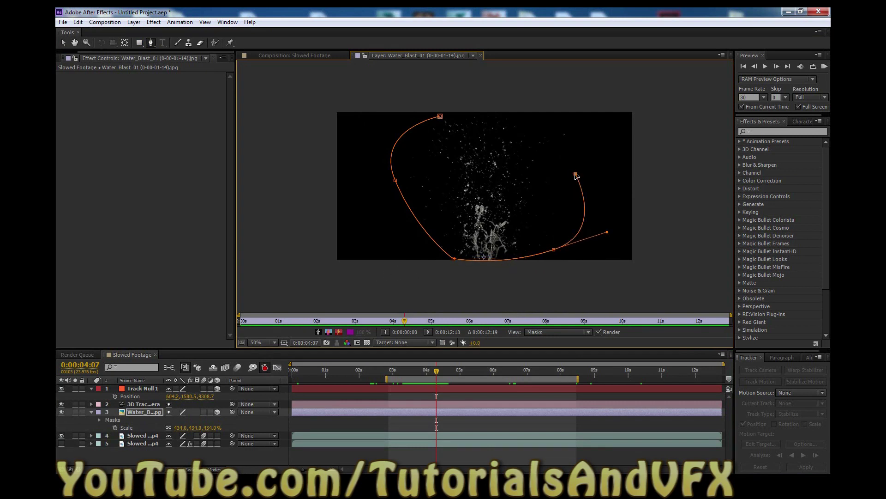
click(567, 122)
key(ctrl+z)
drag(551, 119, 527, 115)
click(439, 118)
click(64, 43)
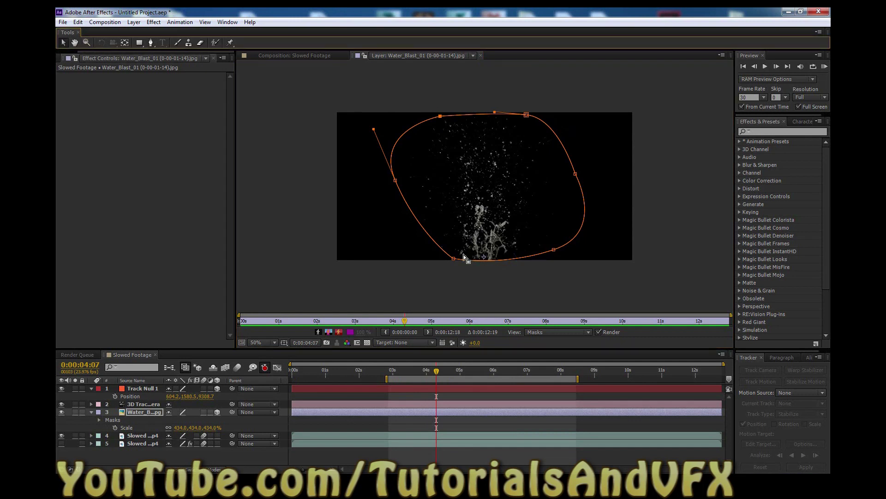
Move the mask's lower-left point up and its lower-right point inward, and return to the Slowed Footage composition
drag(454, 260, 450, 253)
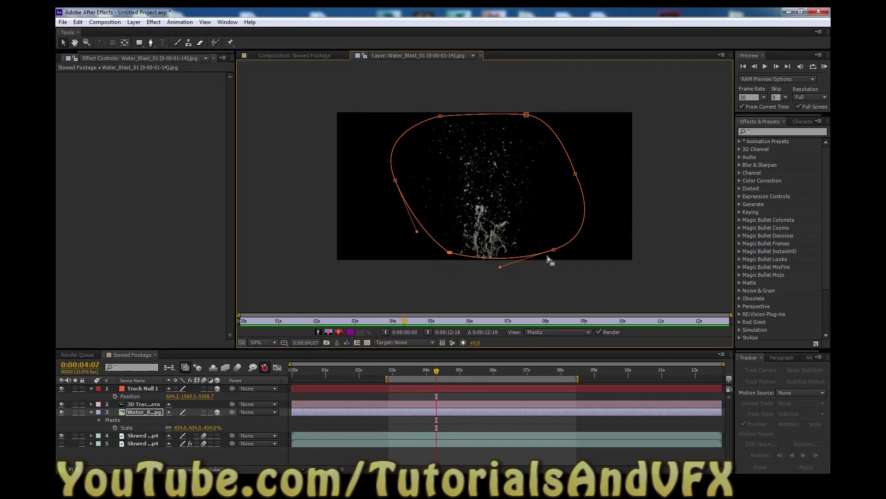
drag(554, 251, 537, 251)
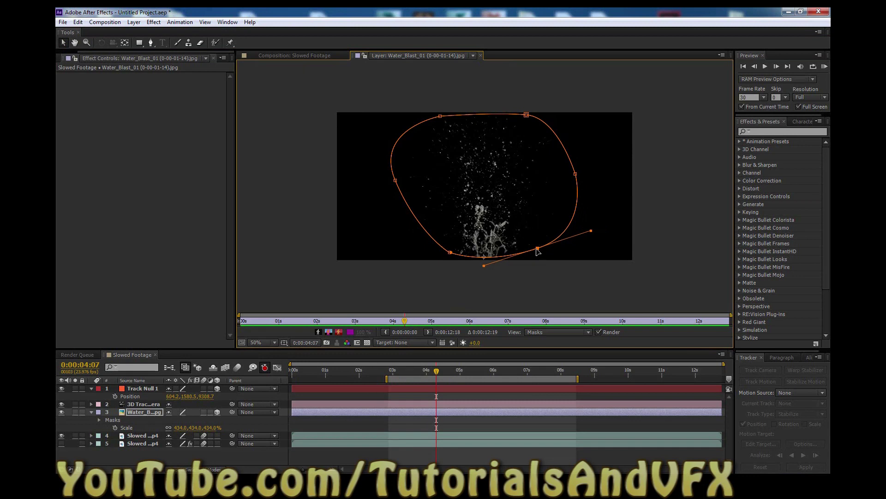
click(440, 55)
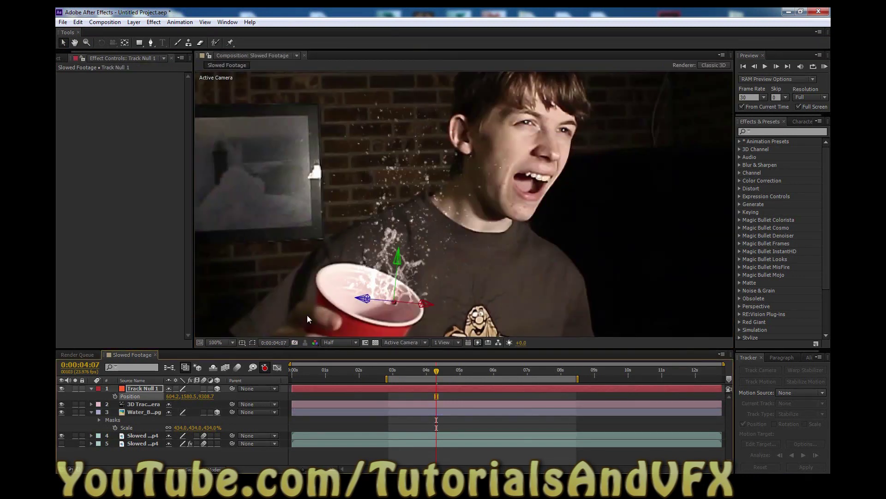
Reveal all mask properties of the water JPEG layer and display the Mask 1 outline in the composition
scroll(391, 283, down, 2)
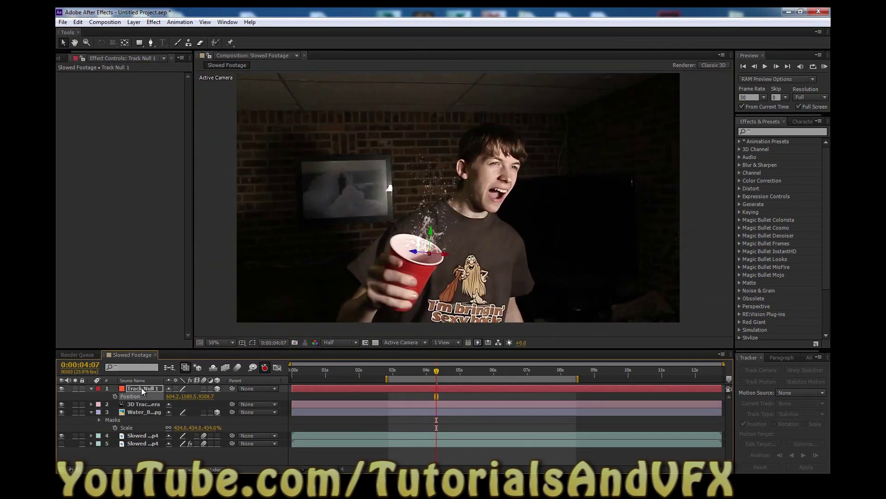
click(141, 412)
key(m)
key(m)
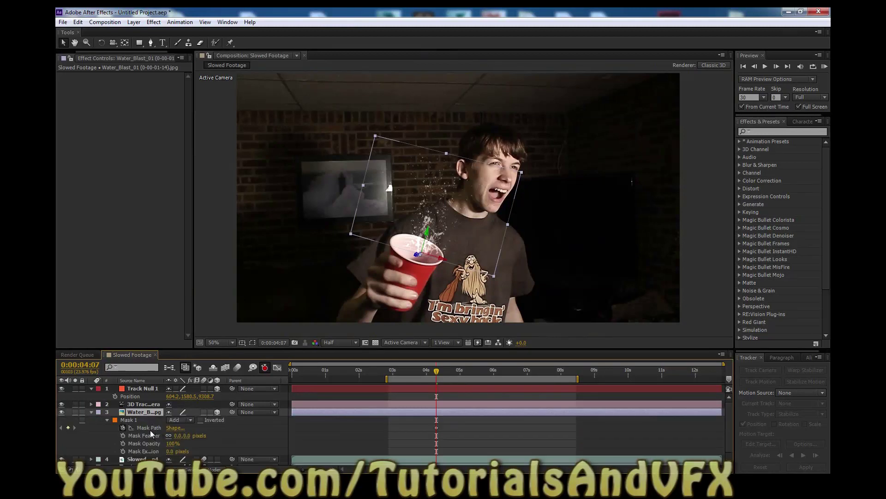
click(141, 420)
click(253, 342)
key(period)
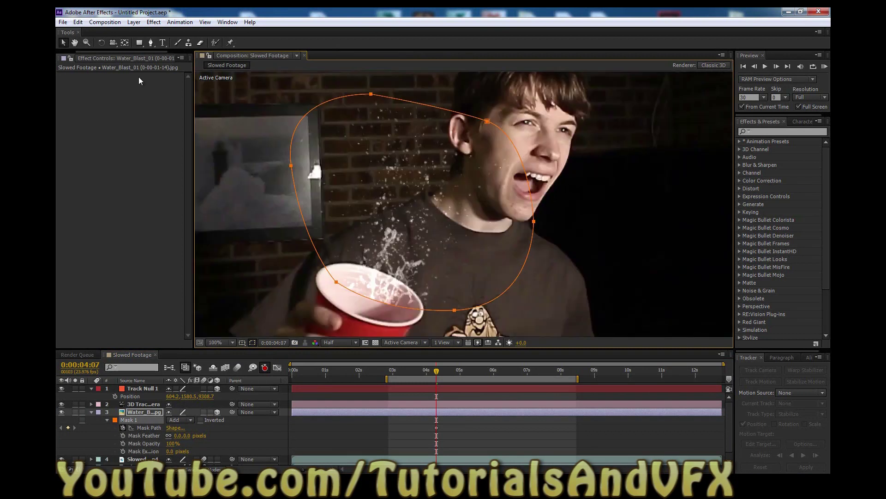
Examine closely where the lower edge of Mask 1 cuts off the water inside the cup
click(77, 43)
scroll(255, 137, up, 1)
drag(228, 207, 307, 134)
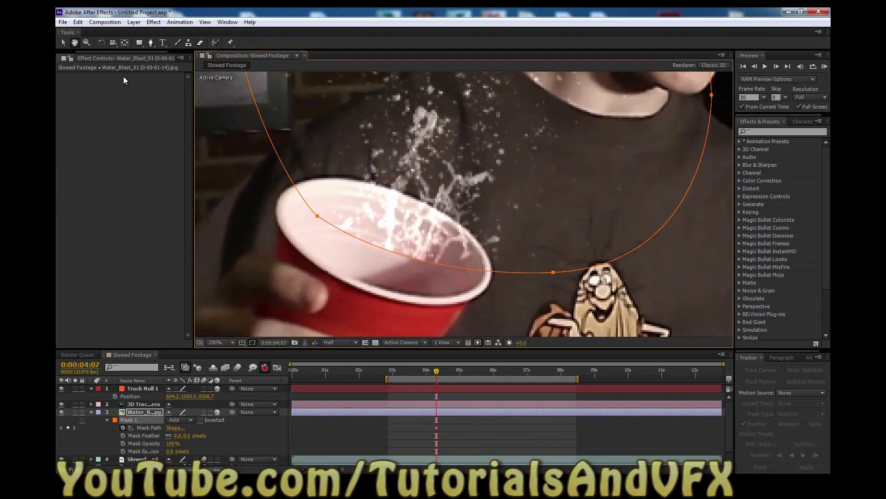
click(63, 43)
click(253, 342)
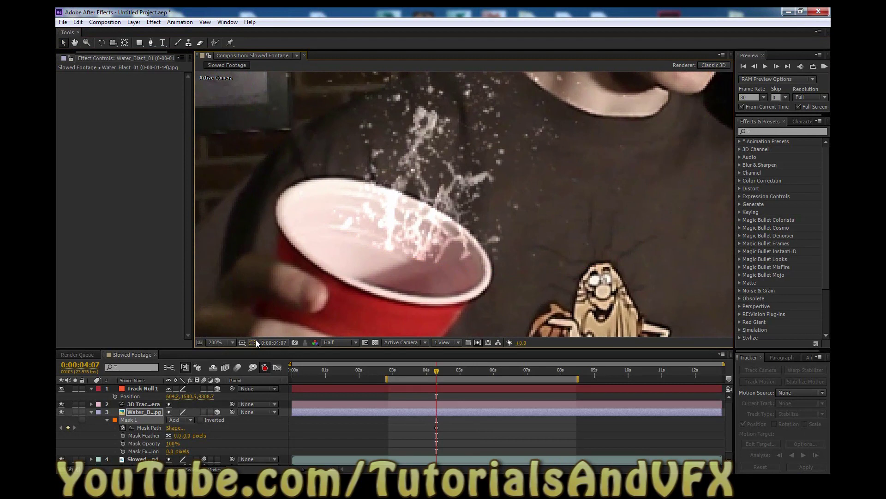
scroll(416, 273, up, 1)
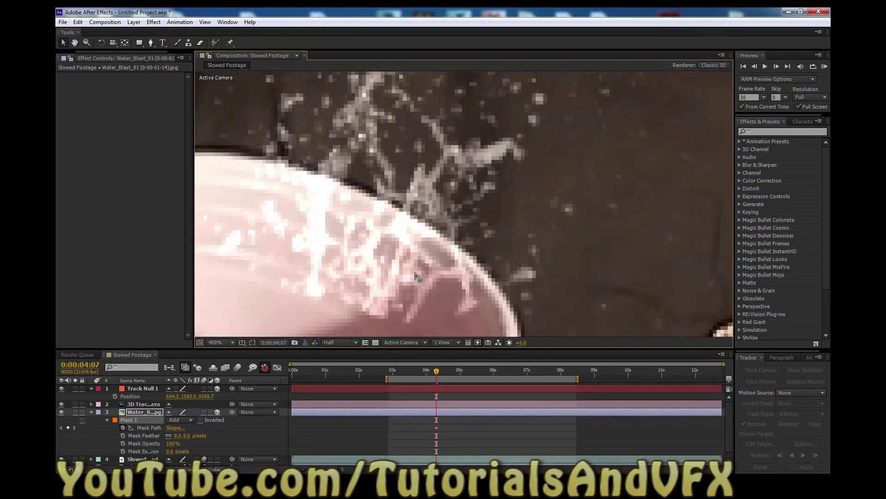
click(75, 42)
drag(426, 238, 461, 106)
click(63, 42)
click(253, 344)
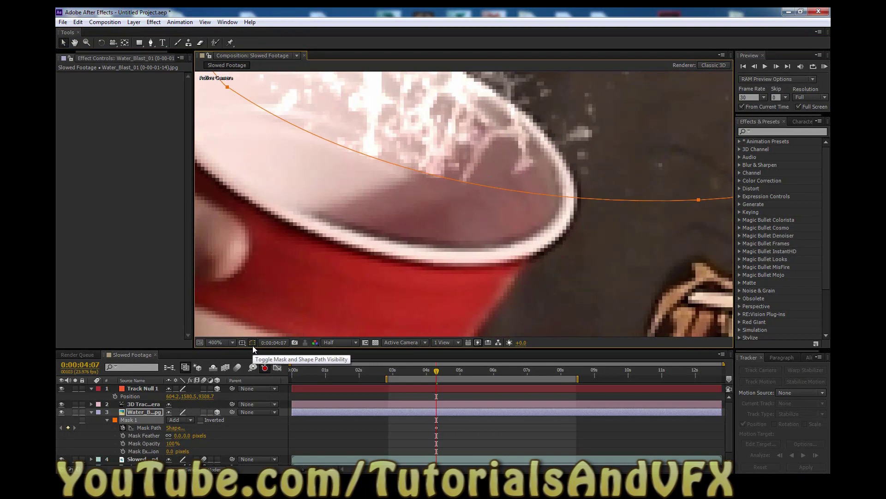
Hide the mask outline, enable keyframing for Mask Feather and set it to 33 pixels, checking the softened splash
click(253, 344)
click(122, 436)
drag(177, 436, 193, 436)
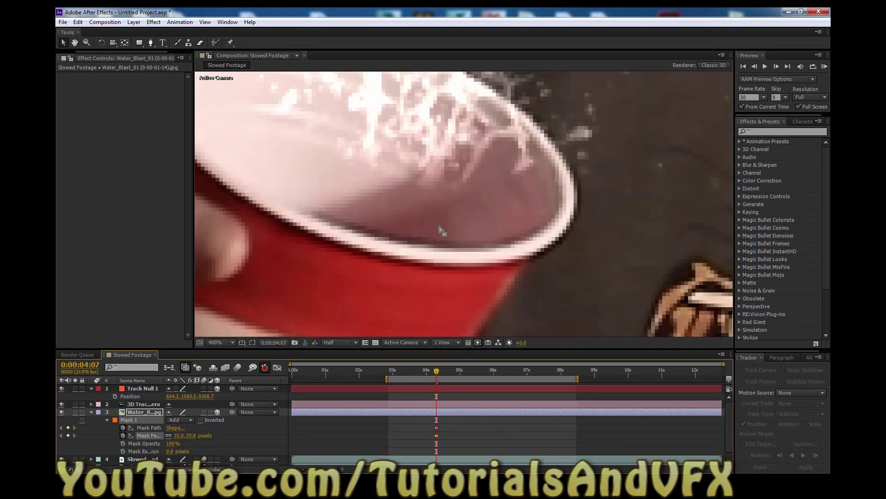
scroll(441, 230, down, 1)
scroll(441, 230, down, 1)
click(75, 44)
drag(486, 124, 437, 235)
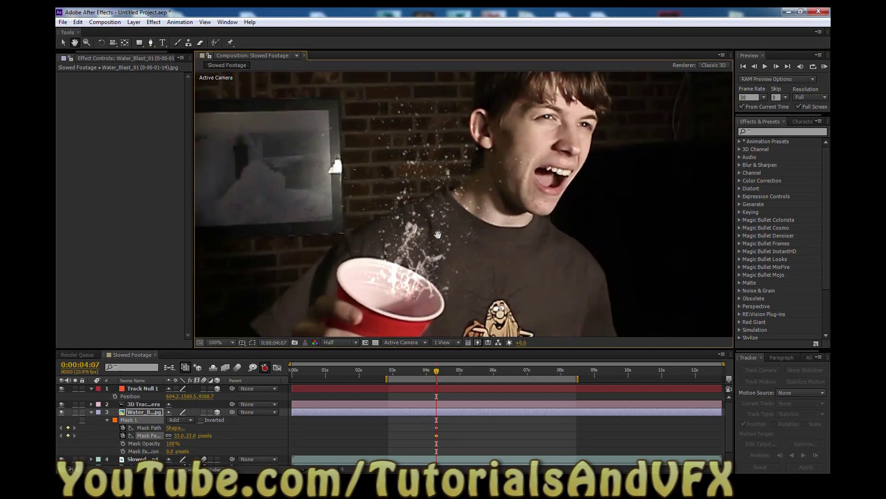
click(63, 42)
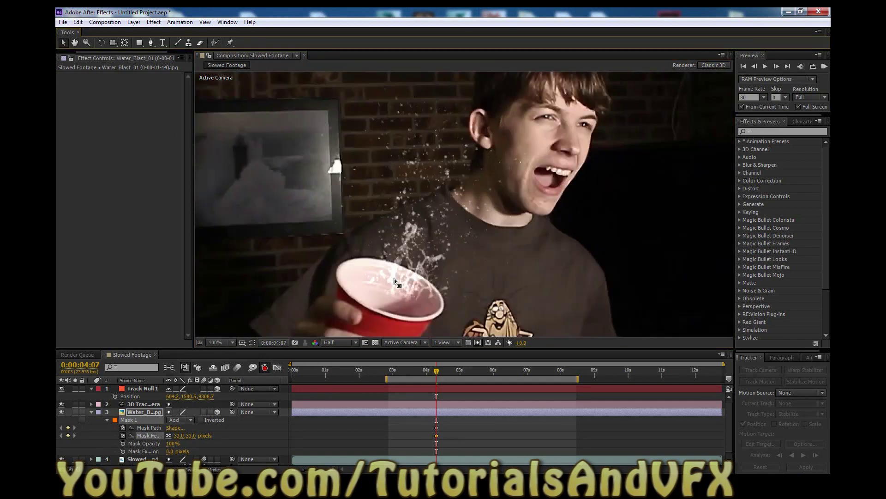
Move the water JPEG layer down and slightly left so the splash sits deeper inside the cup
click(143, 411)
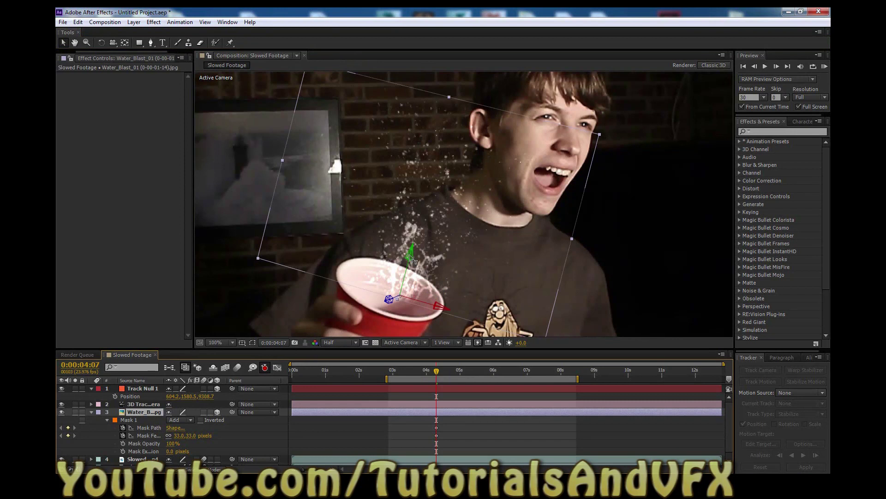
drag(415, 263, 384, 337)
drag(435, 319, 377, 313)
drag(393, 268, 396, 273)
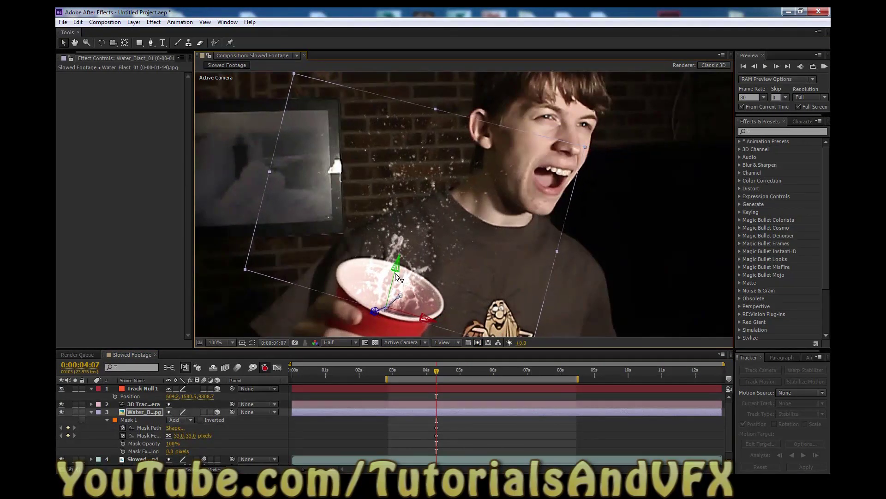
Check the mask outline against the cup, hide it again, and review the repositioned splash around 0:00:04:08
click(254, 343)
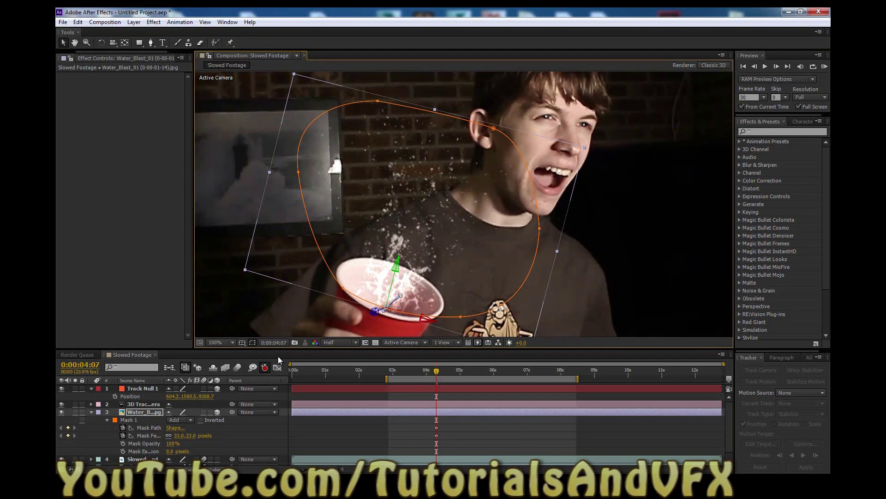
click(254, 344)
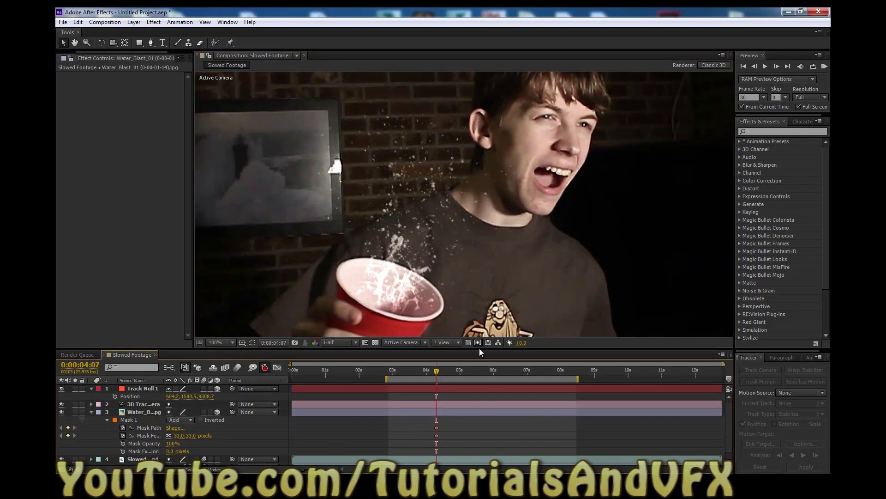
scroll(470, 314, down, 4)
scroll(470, 317, up, 2)
mouse_move(435, 371)
mouse_down()
mouse_move(602, 377)
mouse_move(417, 378)
mouse_move(547, 384)
mouse_move(436, 388)
mouse_up()
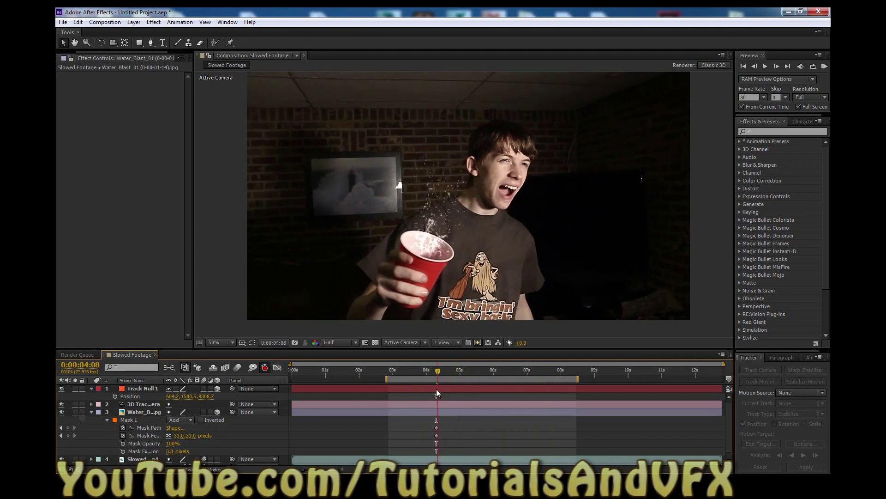
Inspect the feathered splash at the cup up close around 0:00:04:07
scroll(418, 216, up, 1)
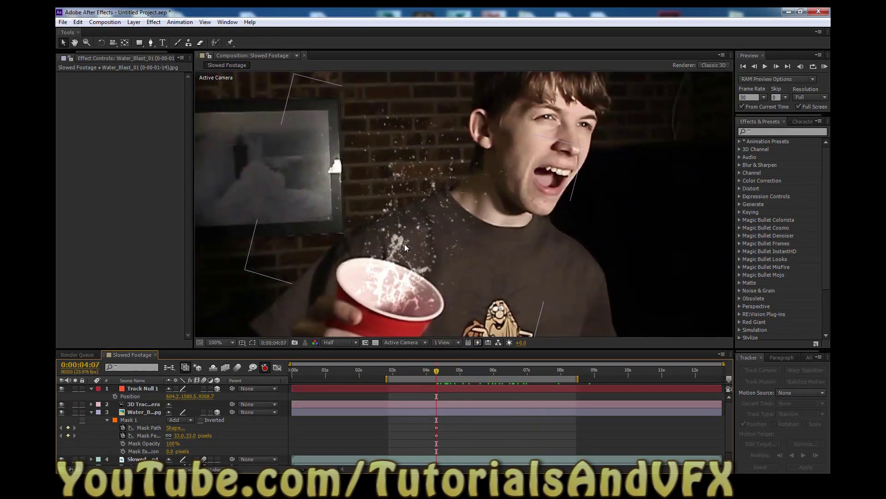
scroll(406, 245, down, 1)
drag(429, 369, 436, 377)
click(253, 343)
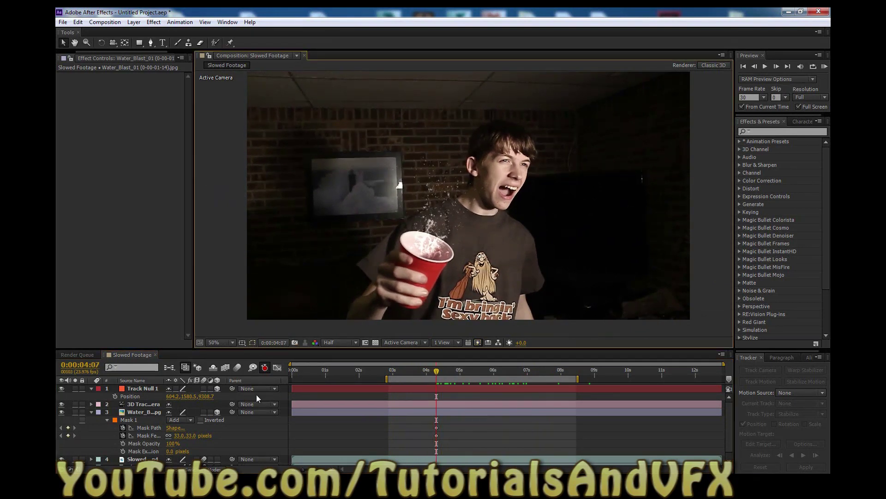
Add the stills Water_Blast_01 (0-00-01-21).jpg and Water_Blast_01 (0-00-01-04).jpg to the Slowed Footage composition, directly above the masked water layer
drag(196, 79, 248, 86)
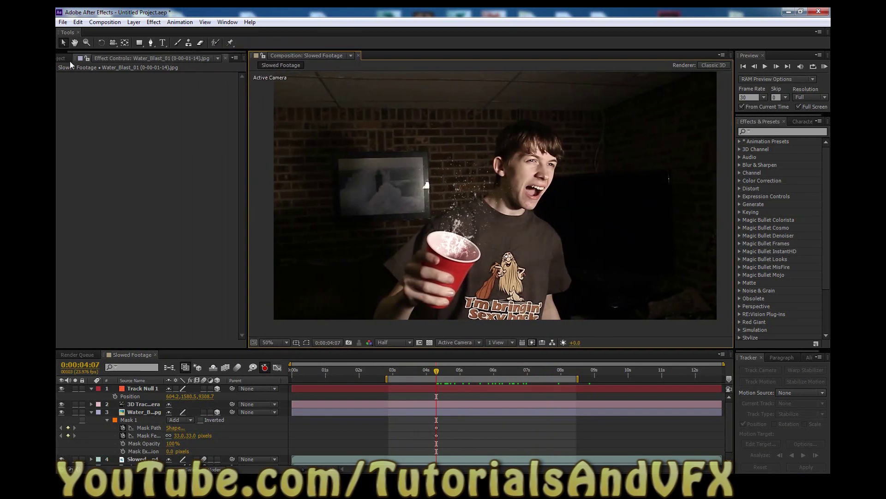
click(69, 60)
click(93, 183)
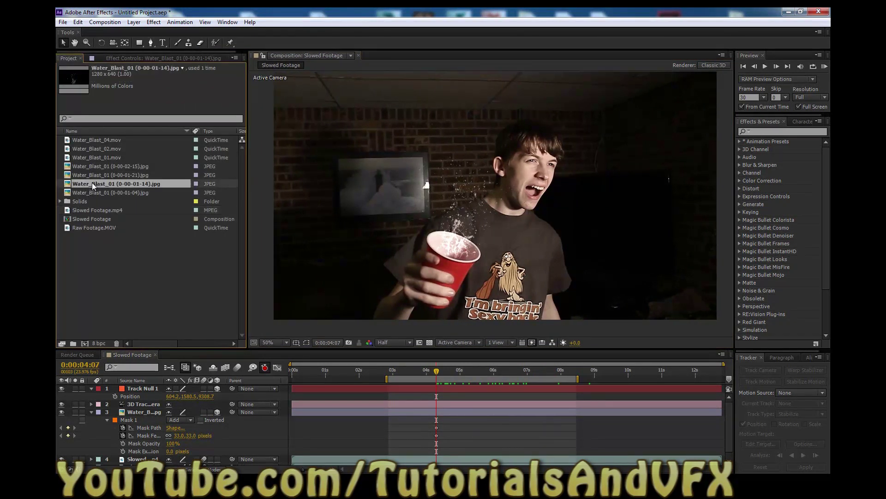
click(110, 167)
click(107, 173)
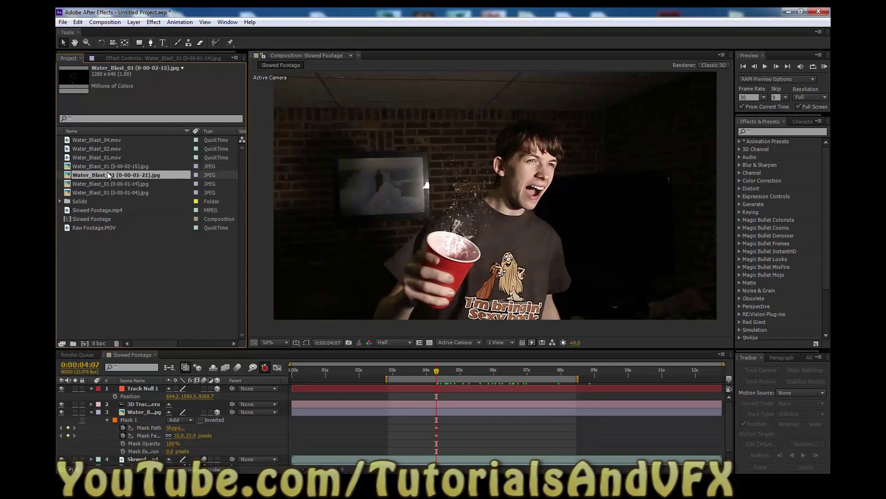
drag(121, 175, 146, 405)
click(94, 193)
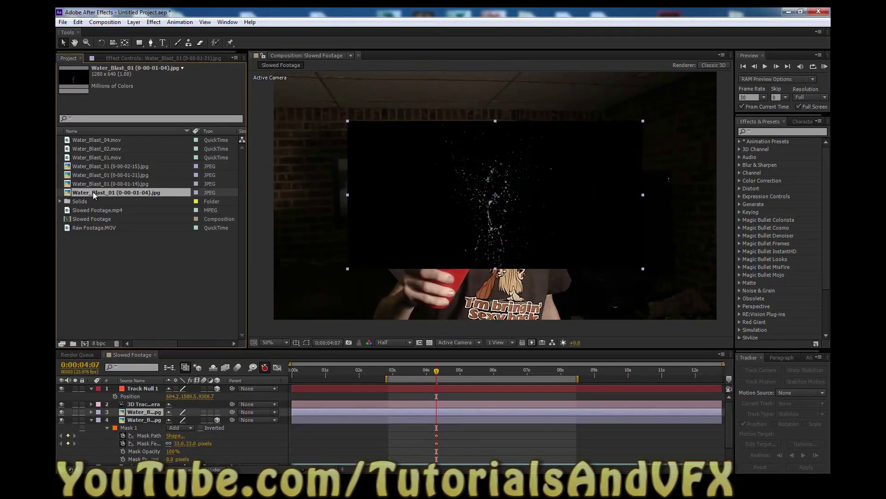
drag(96, 192, 140, 405)
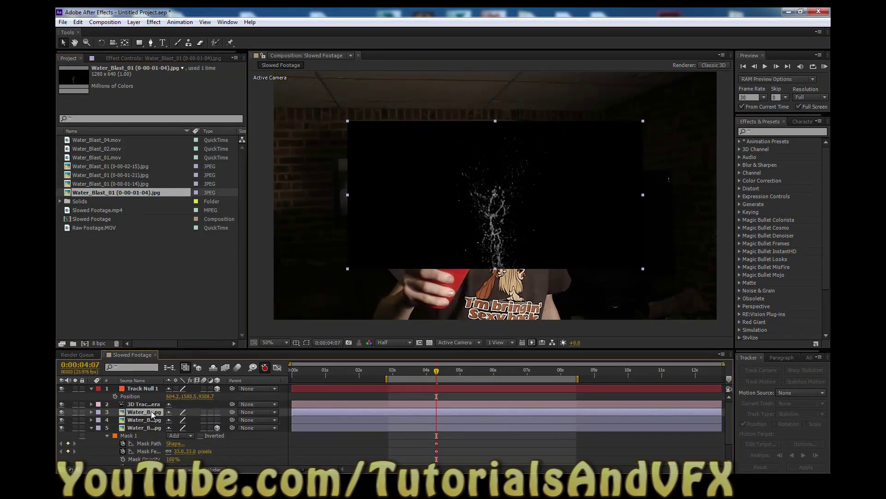
Try to copy the position of Track Null 1 onto the two newly added water stills
click(138, 428)
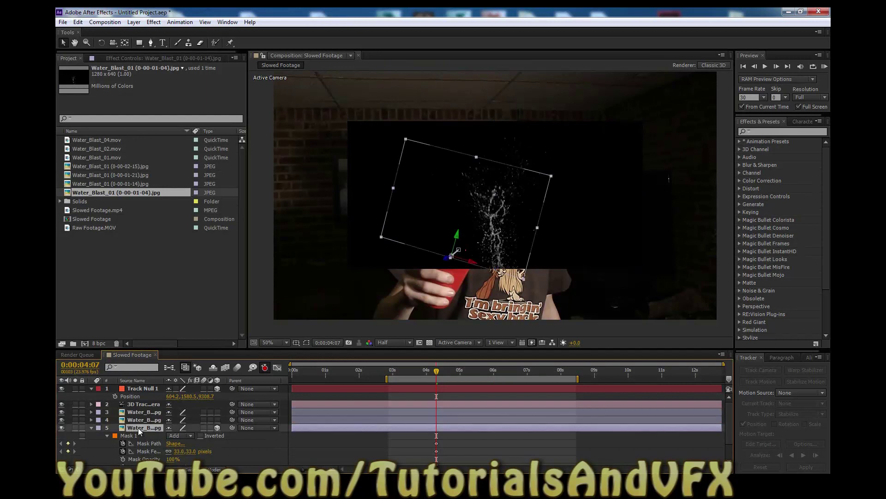
scroll(150, 427, down, 1)
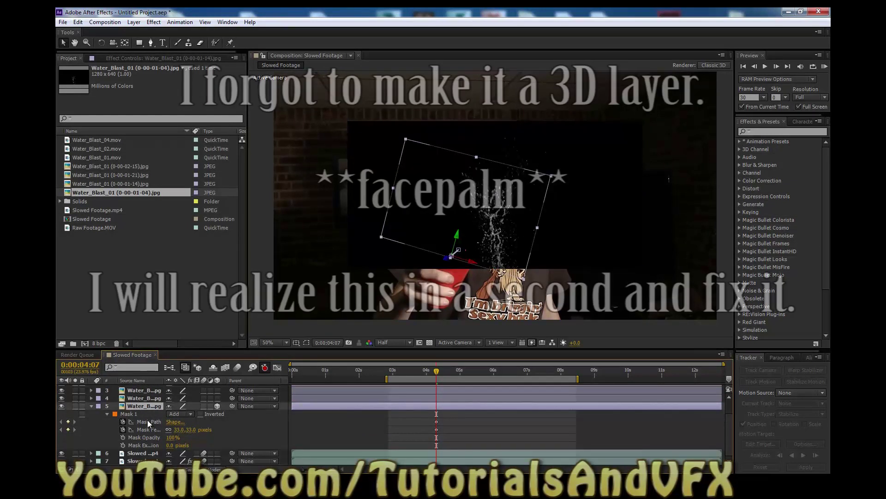
scroll(147, 420, up, 1)
click(135, 391)
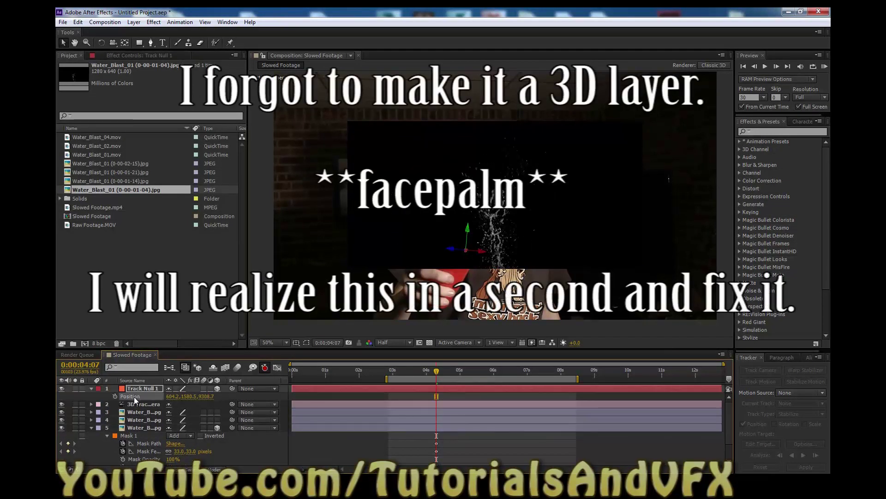
click(142, 412)
shift+click(137, 420)
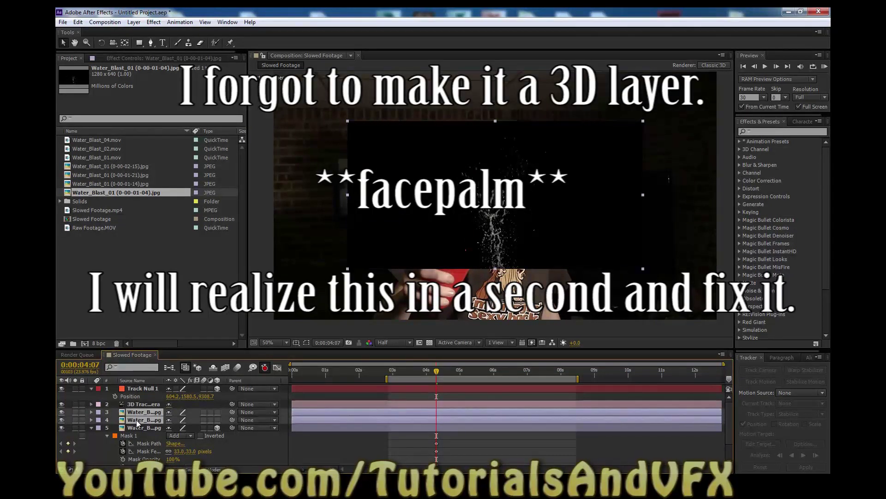
key(p)
click(133, 420)
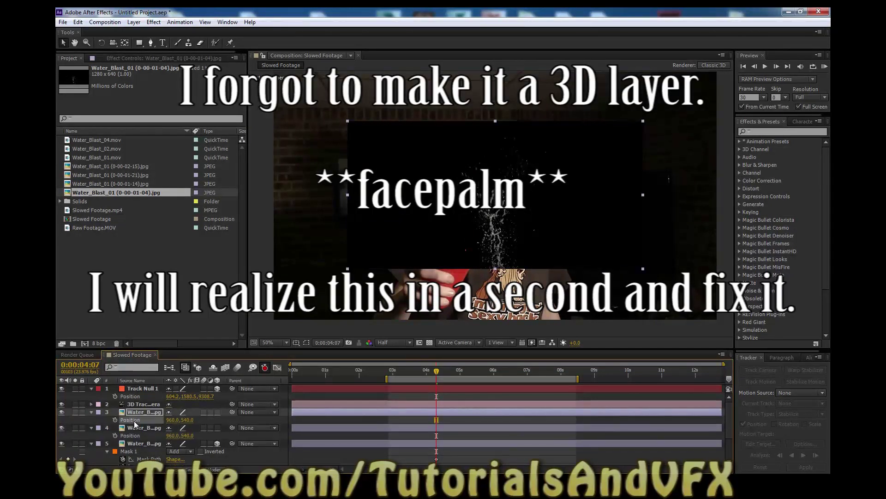
key(ctrl+v)
click(137, 435)
key(ctrl+v)
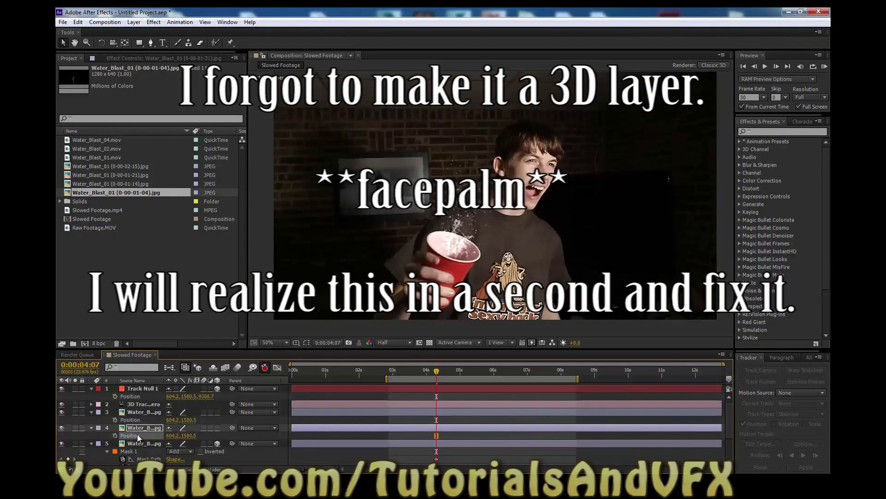
shift+click(136, 427)
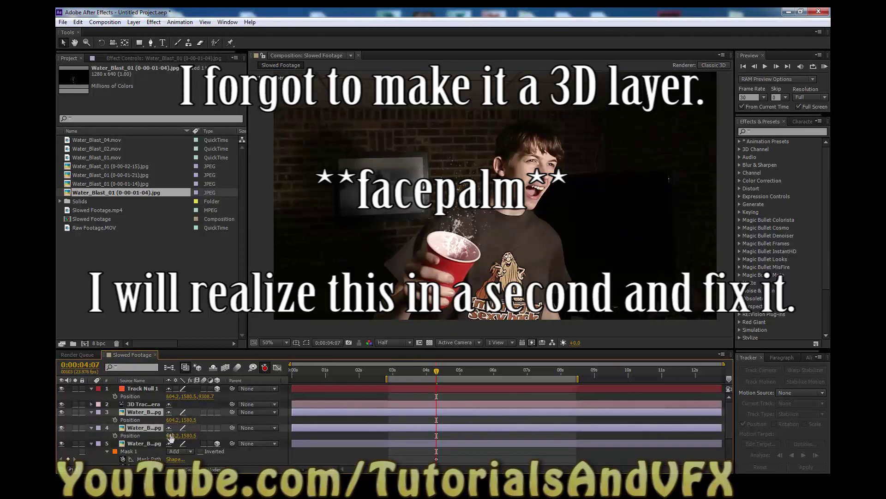
Try changing the scale of the two new water stills, and undo the scaling together with the pasted positions
key(s)
key(alt+shift+s)
drag(180, 419, 239, 420)
key(ctrl+z)
key(ctrl+z)
key(ctrl+z)
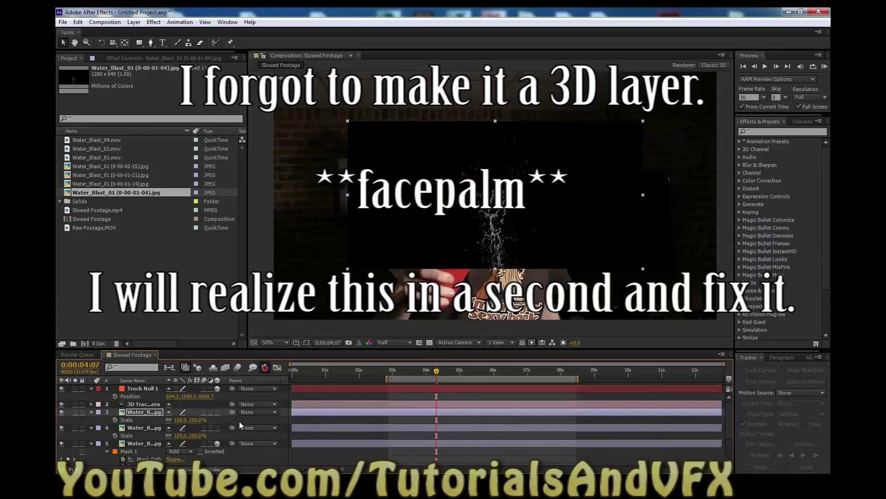
Move the anchor points of both new water stills to the base of their splashes, temporarily hiding layer 4 while adjusting layer 3
click(126, 43)
scroll(590, 208, up, 1)
click(146, 429)
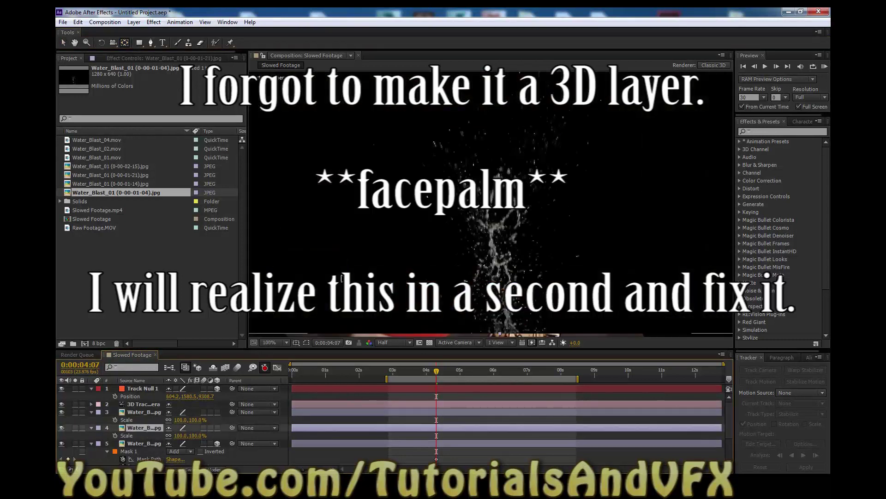
scroll(492, 237, down, 1)
scroll(507, 211, up, 1)
scroll(507, 211, down, 1)
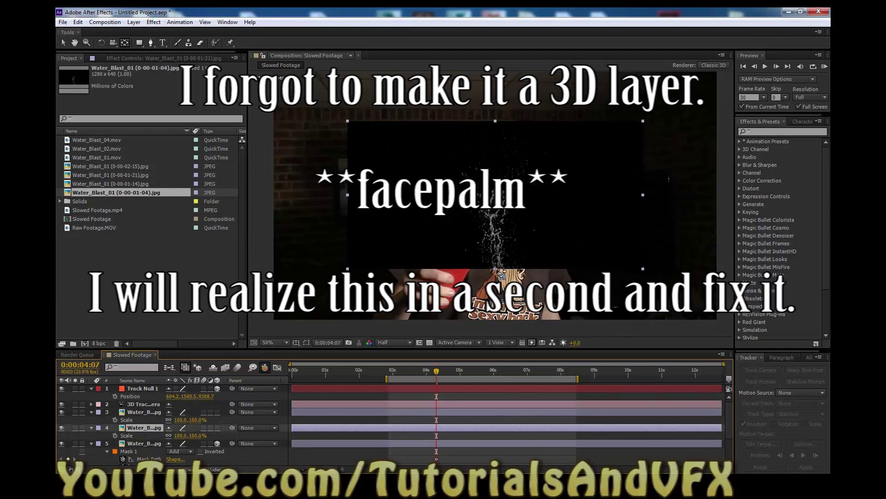
click(496, 270)
click(61, 428)
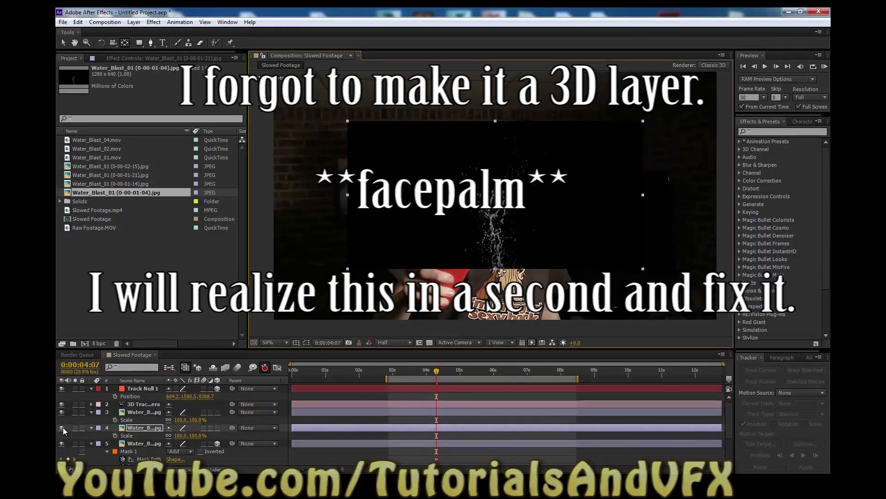
click(139, 413)
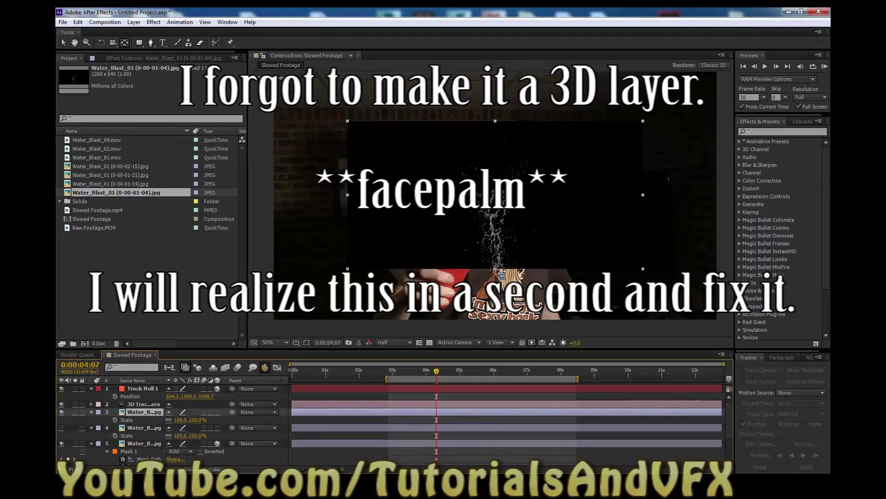
click(62, 429)
Try pasting the Track Null 1 position onto layers 3 and 4 again, and undo both pastes
key(p)
click(139, 428)
key(p)
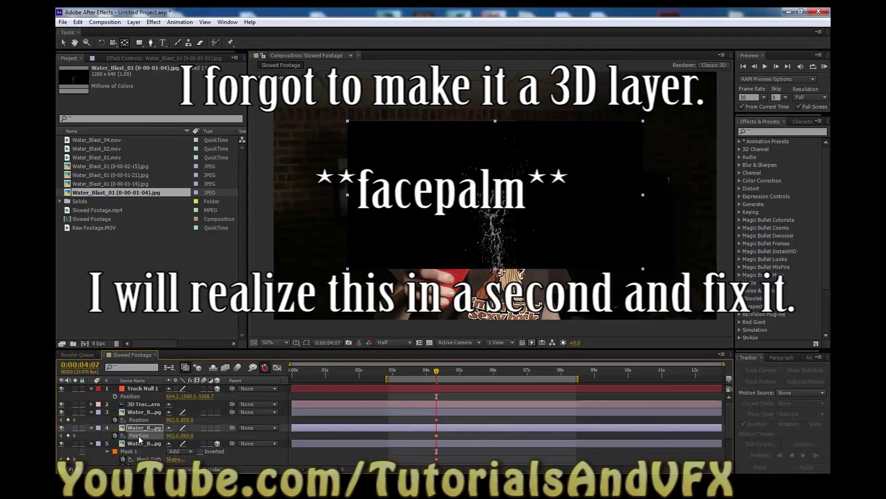
click(130, 420)
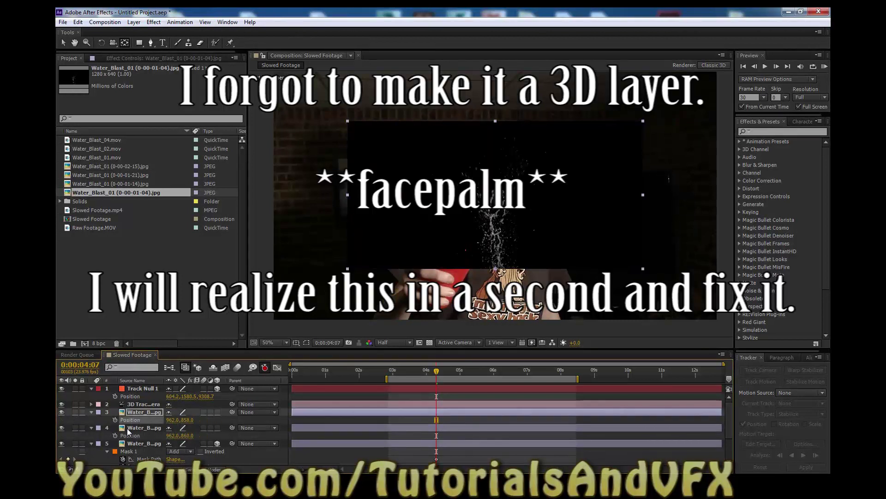
click(130, 437)
key(ctrl+v)
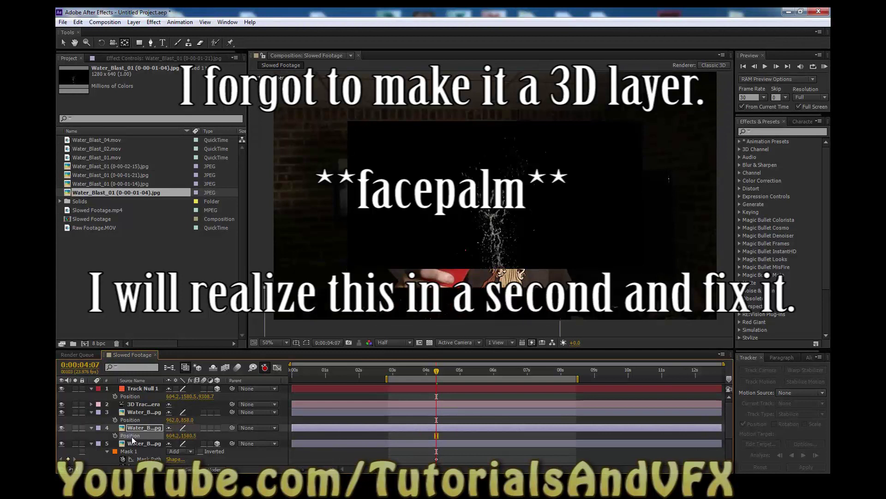
click(132, 422)
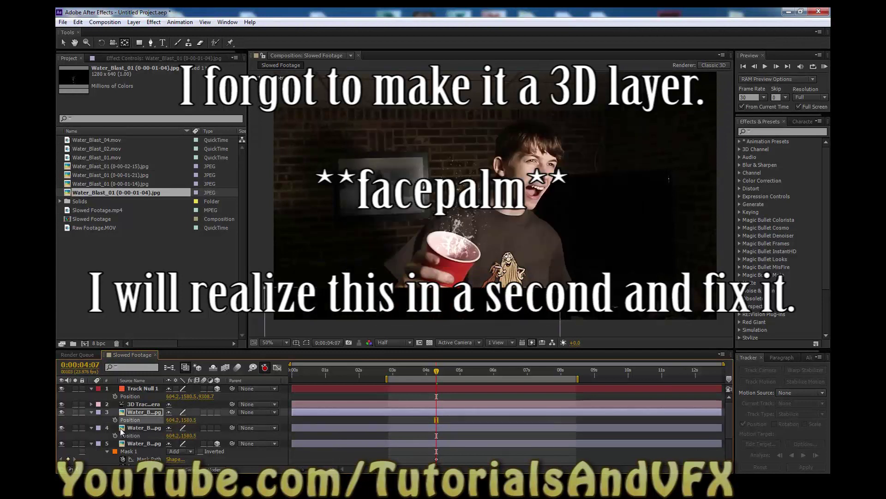
click(133, 413)
click(140, 428)
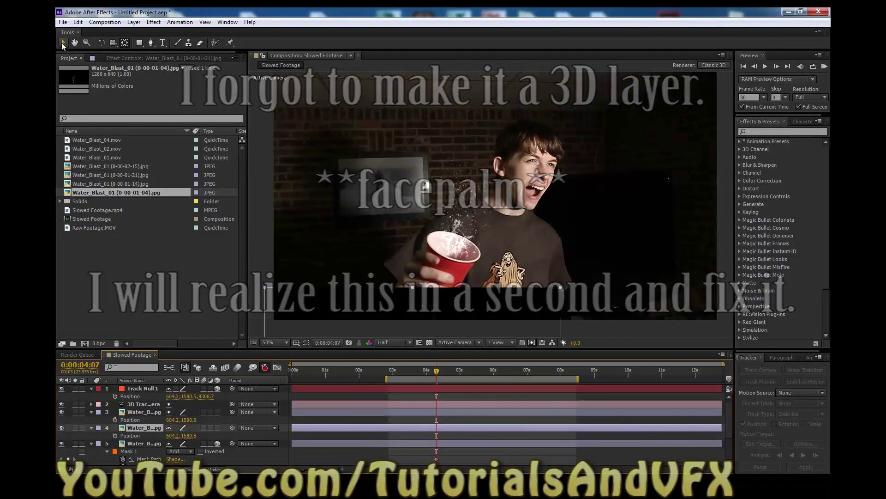
key(ctrl+z)
key(ctrl+z)
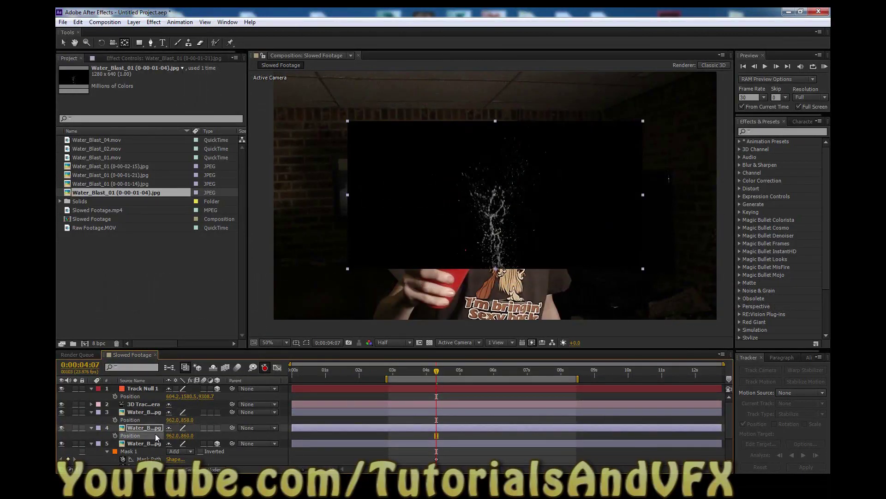
Turn both new water stills, layers 3 and 4, into 3D layers
click(206, 469)
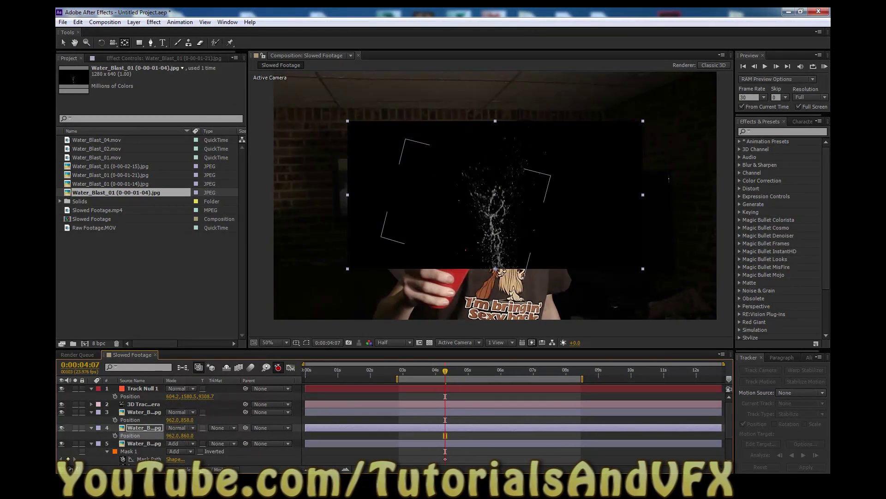
click(208, 469)
click(215, 412)
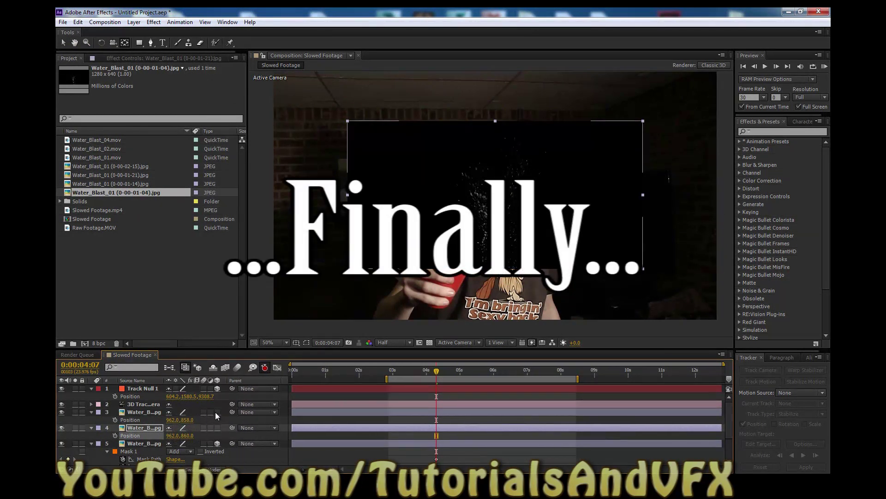
click(215, 412)
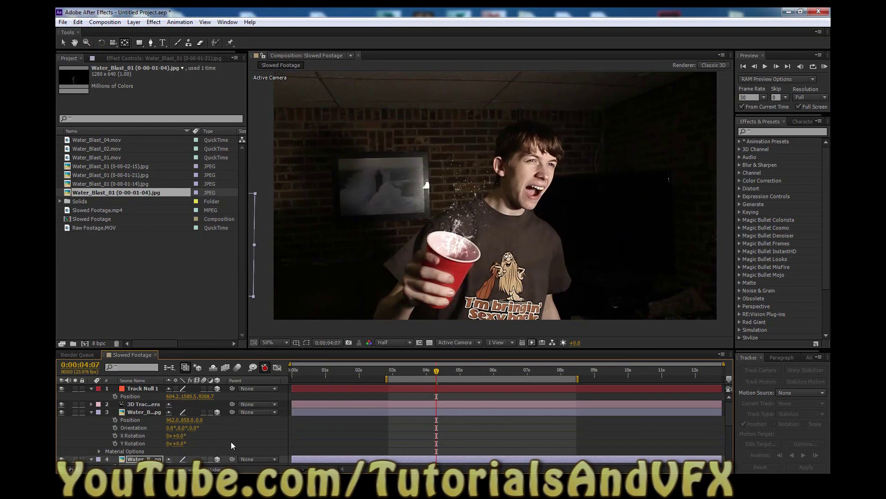
Paste the Track Null 1 position of 604.2, 1580.5, 9308.7 onto layers 3 and 4, and collapse their properties
scroll(226, 443, down, 3)
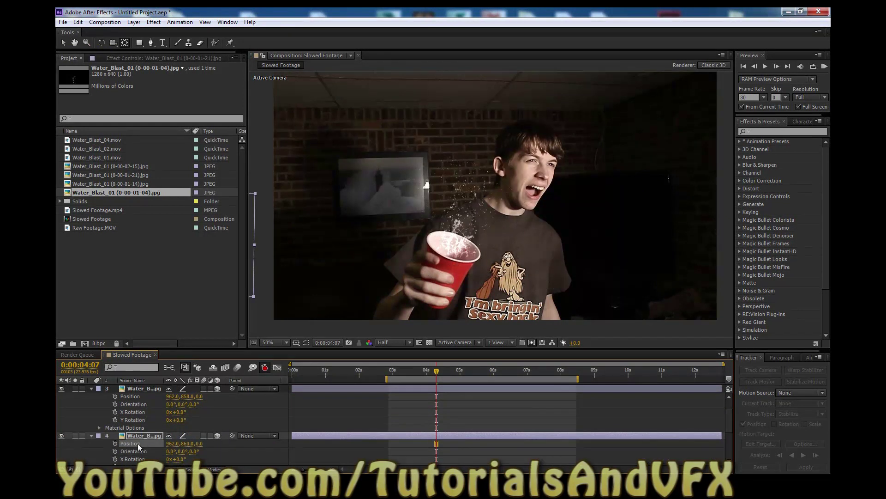
key(ctrl+v)
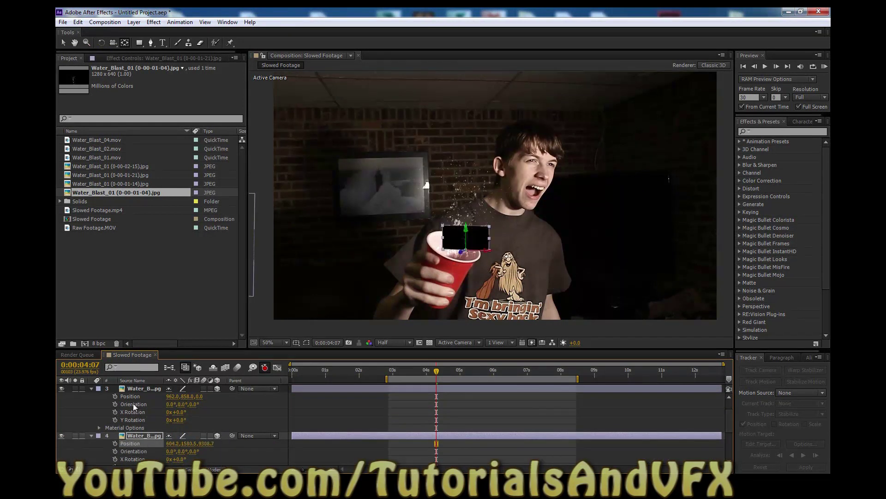
click(133, 396)
key(ctrl+v)
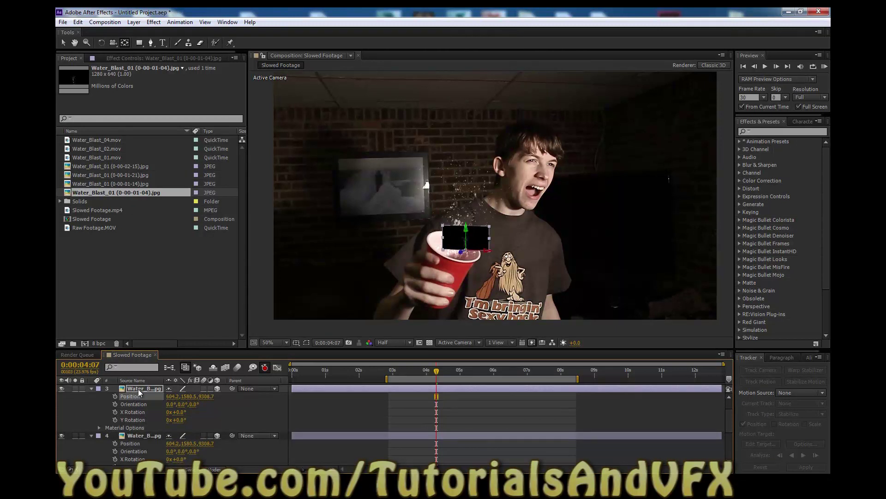
click(91, 388)
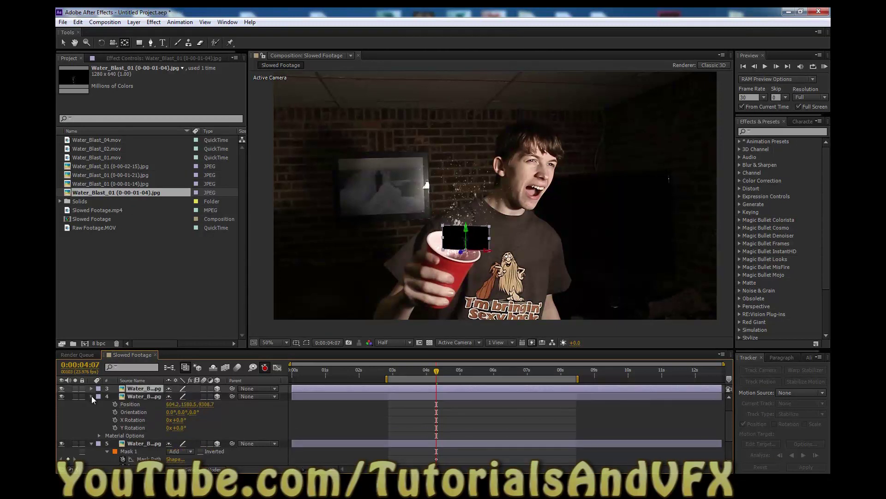
click(91, 395)
Set the blending mode of both new water stills, layers 3 and 4, to Add
click(143, 399)
click(139, 391)
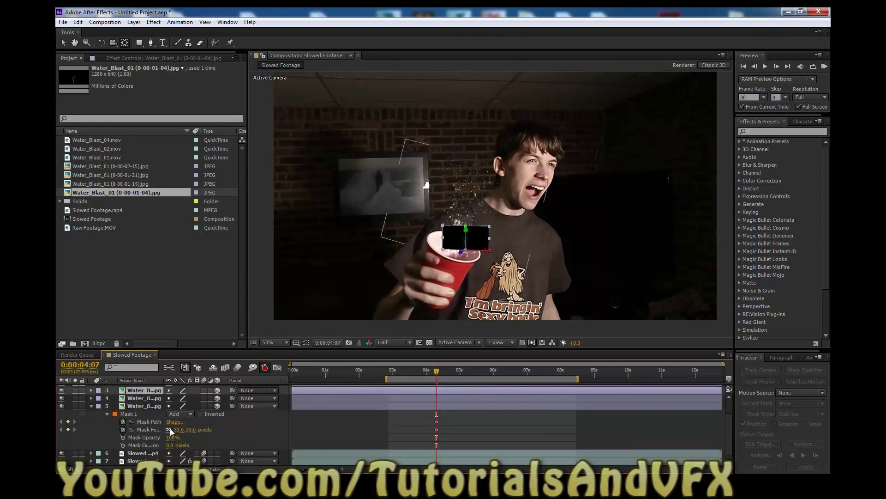
click(192, 469)
click(184, 396)
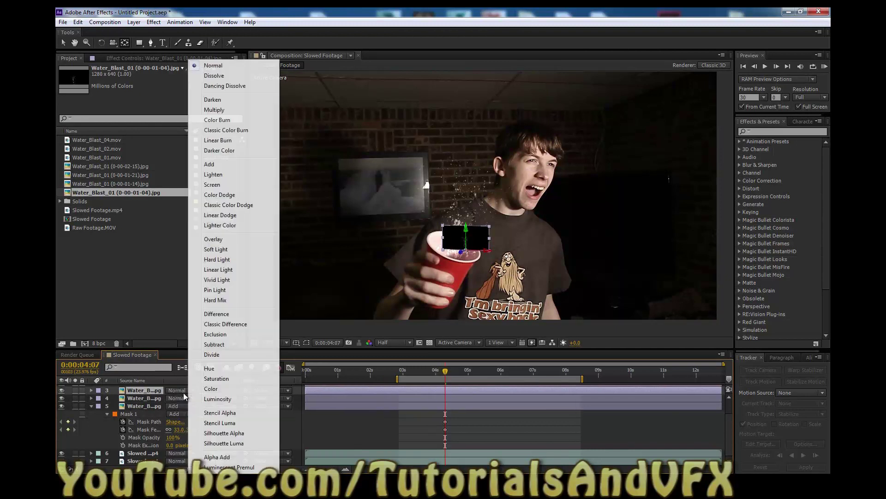
click(210, 165)
click(187, 399)
click(224, 165)
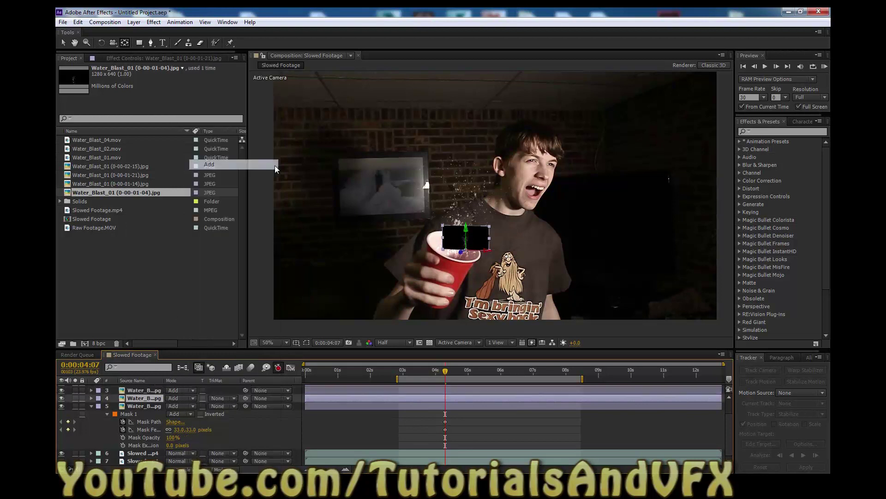
Scale the water still on layer 3 up to 533%
scroll(503, 215, up, 2)
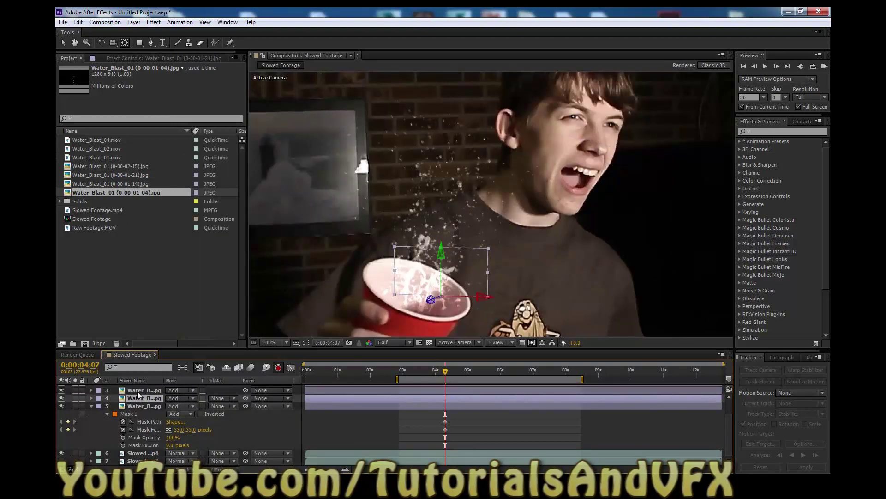
click(61, 390)
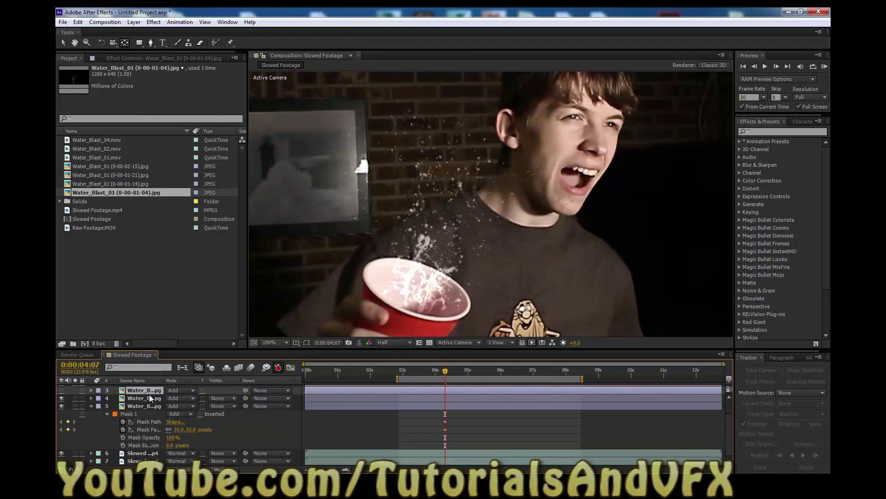
key(s)
drag(199, 397, 225, 392)
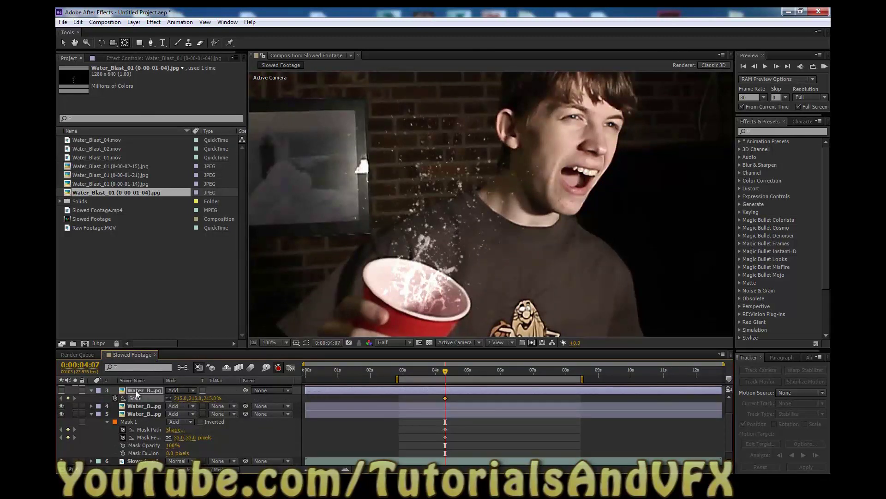
click(62, 390)
drag(194, 398, 324, 376)
scroll(627, 246, down, 1)
scroll(597, 255, up, 1)
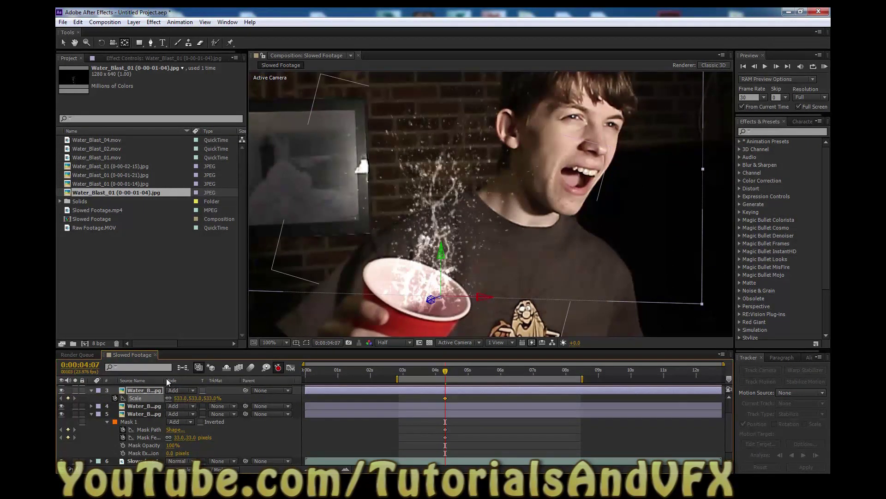
Scale the water still on layer 4 up to 501%
click(130, 406)
key(s)
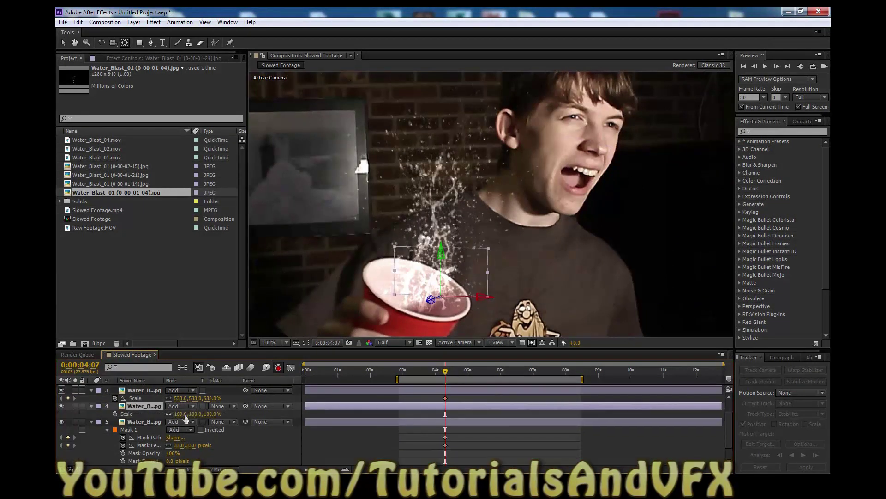
drag(196, 413, 354, 403)
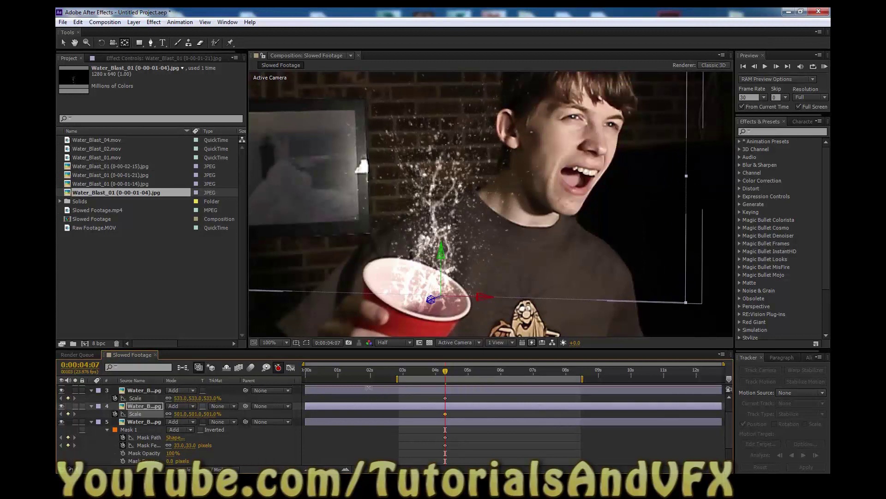
scroll(535, 191, down, 1)
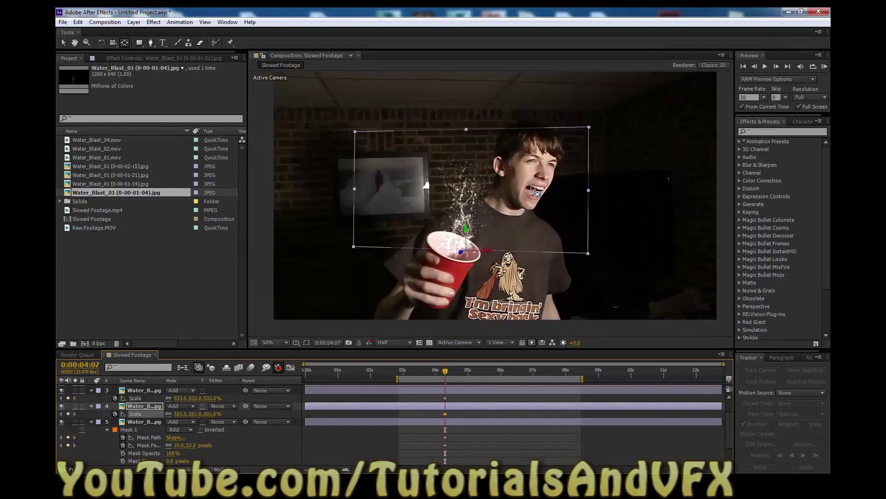
Rotate layers 3 and 4 slightly around their vertical axes in opposite directions so the two water stills cross at an angle
click(135, 422)
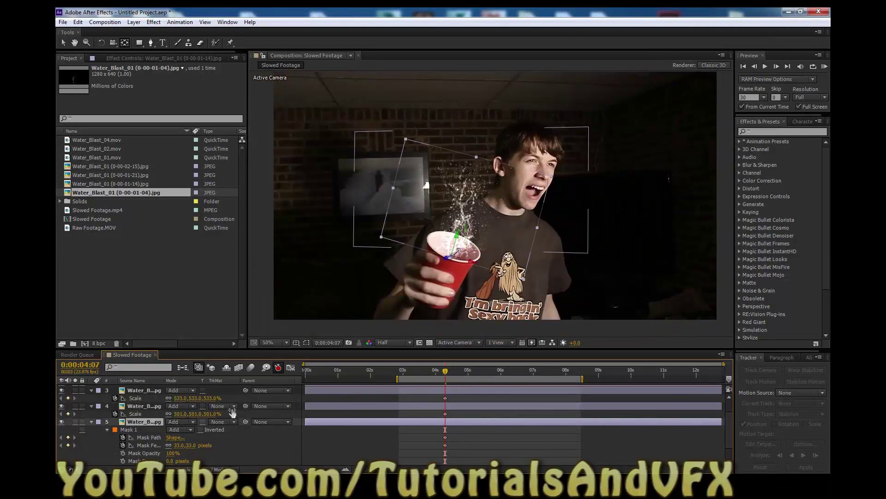
click(149, 405)
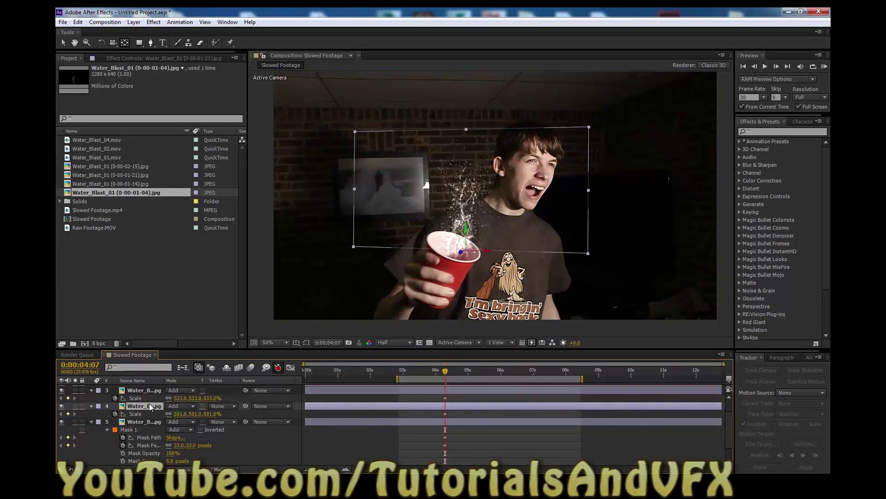
click(146, 392)
click(141, 401)
click(140, 391)
scroll(429, 274, up, 1)
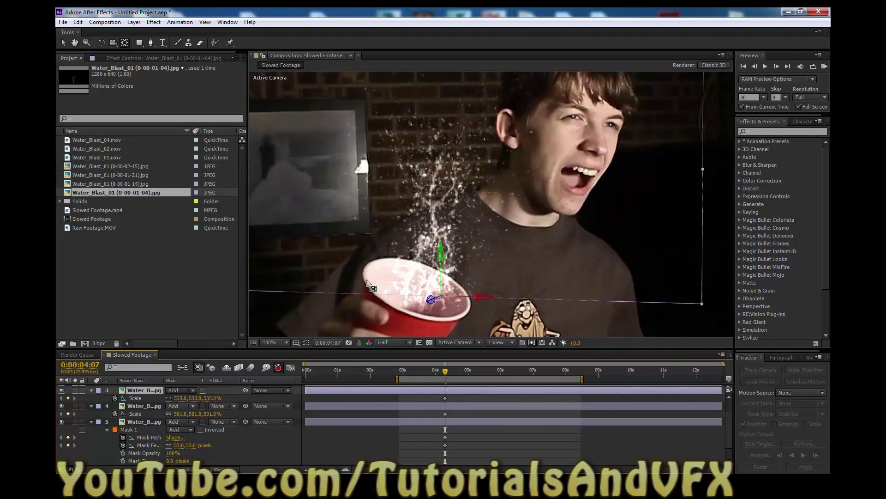
key(w)
drag(441, 256, 459, 256)
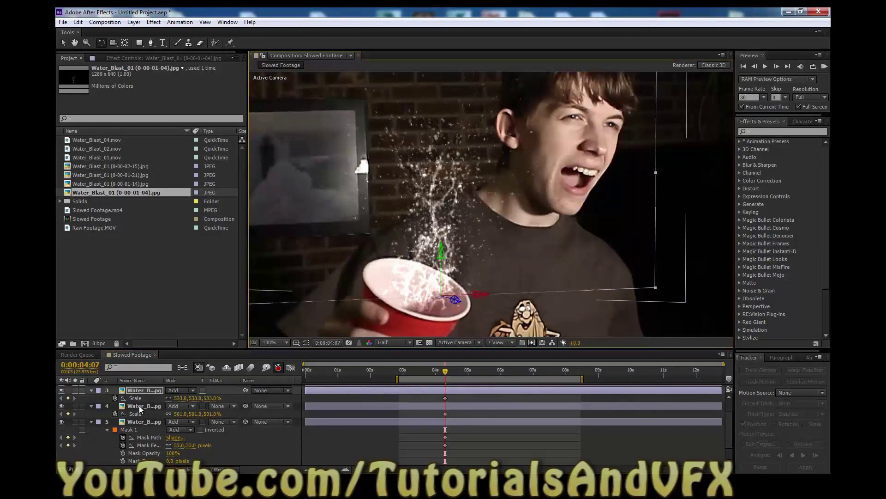
click(159, 404)
drag(442, 251, 451, 249)
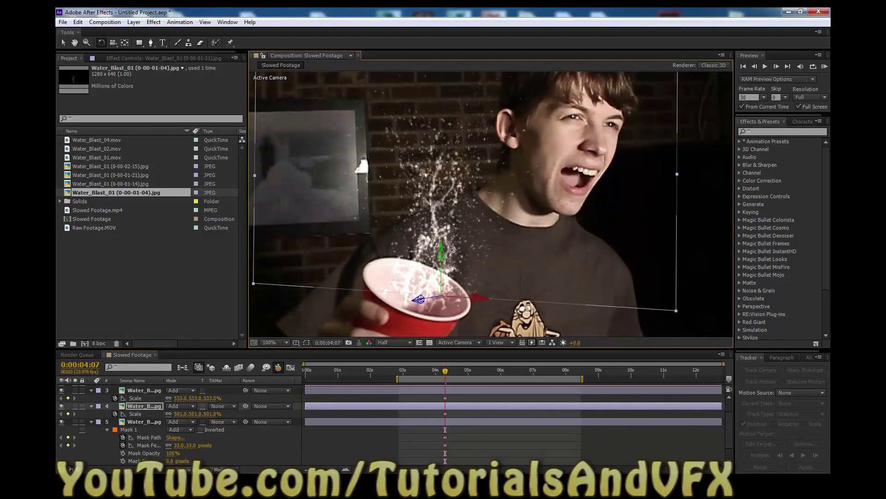
Hide layers 3 and 5 so that only the water still on layer 4 shows above the cup
click(144, 390)
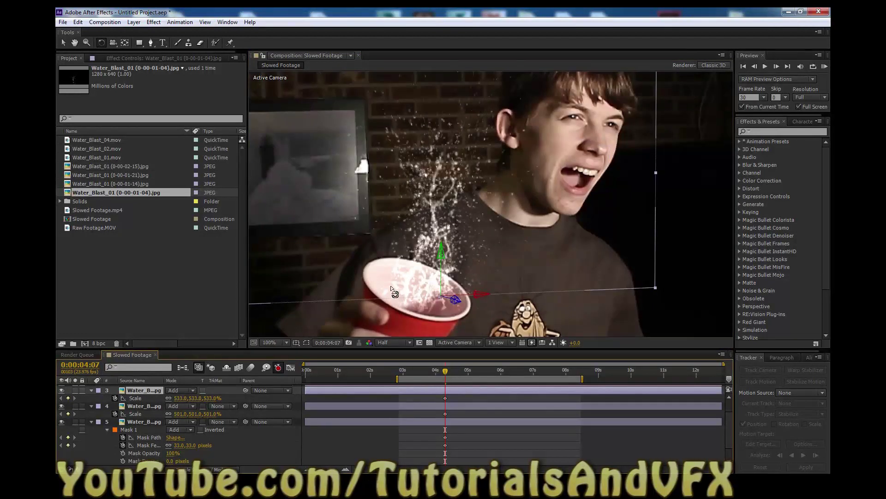
click(134, 406)
click(138, 392)
click(132, 406)
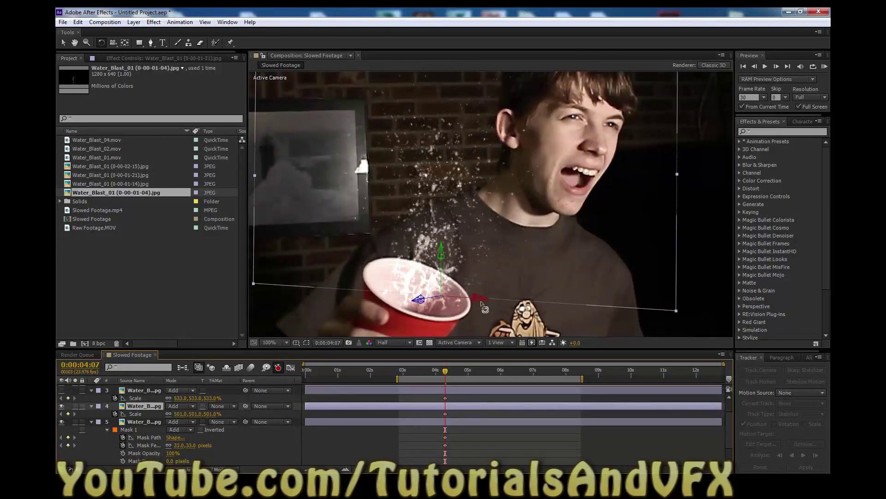
click(145, 422)
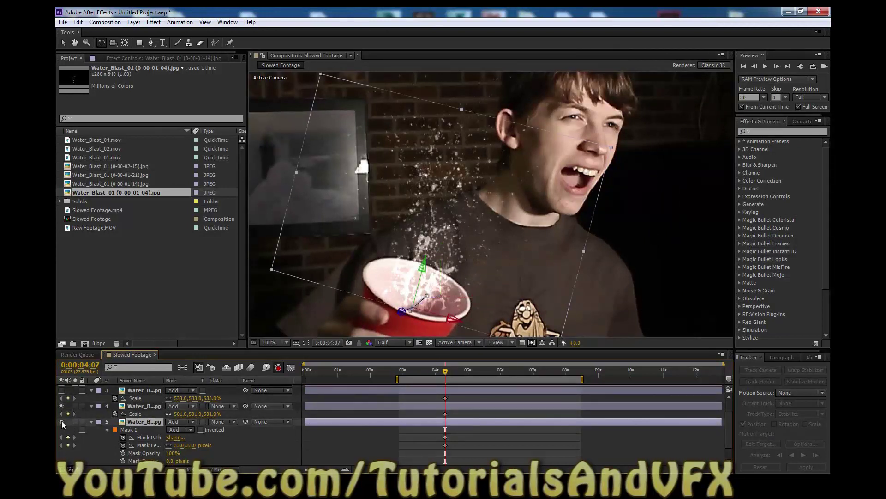
click(61, 422)
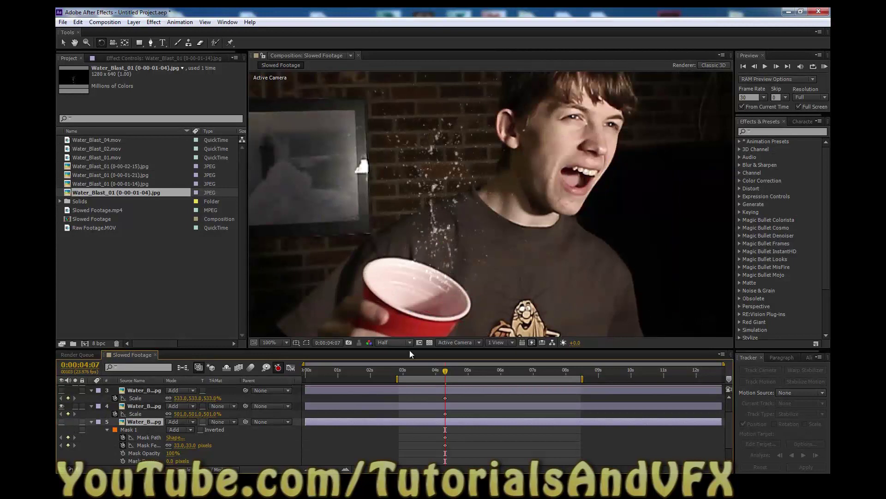
Move layer 4 toward the left inside of the cup and tilt it about 17° clockwise to match the cup's angle
click(65, 42)
click(139, 407)
scroll(451, 265, down, 1)
scroll(465, 267, up, 1)
drag(472, 297, 429, 331)
key(w)
drag(416, 309, 446, 317)
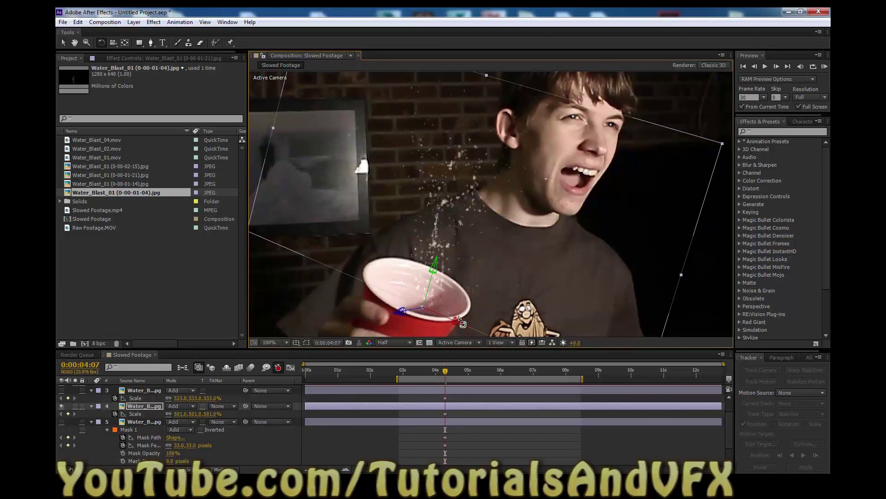
click(63, 42)
drag(457, 326, 443, 321)
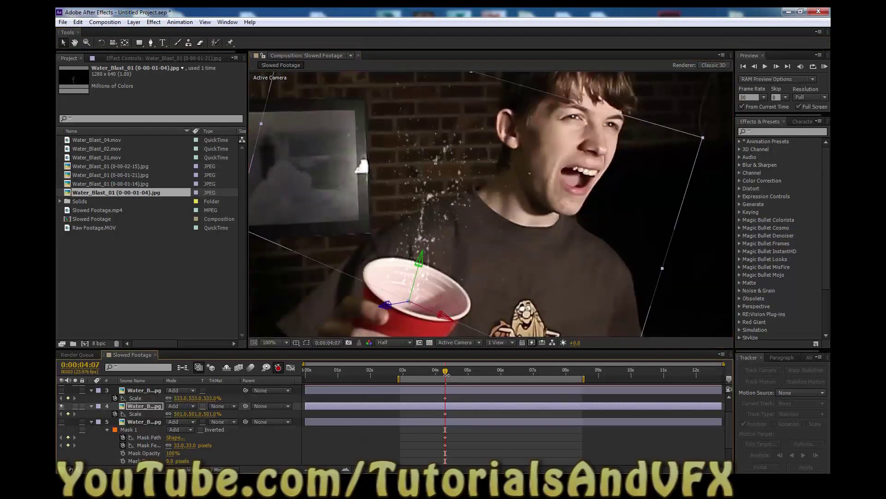
At 0:00:07:21, shift layer 4 slightly right along its X axis to line up with the cup, and check it at other times
drag(446, 373, 560, 372)
click(564, 378)
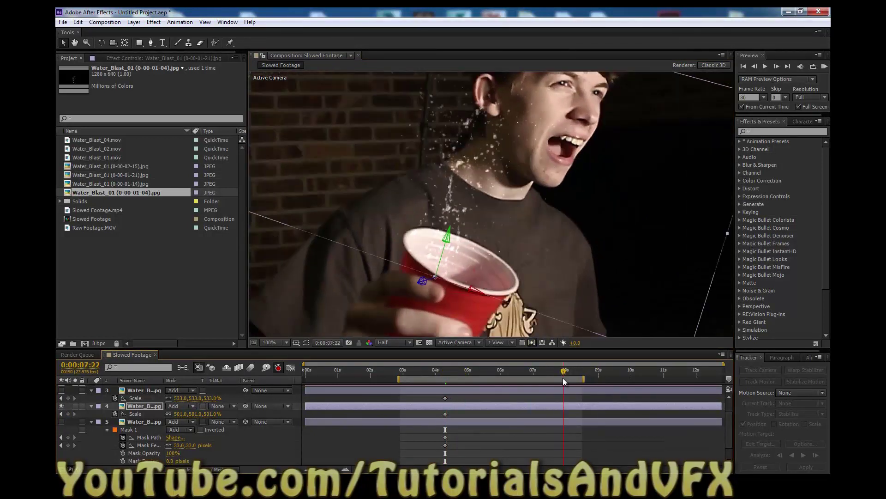
drag(568, 378, 561, 378)
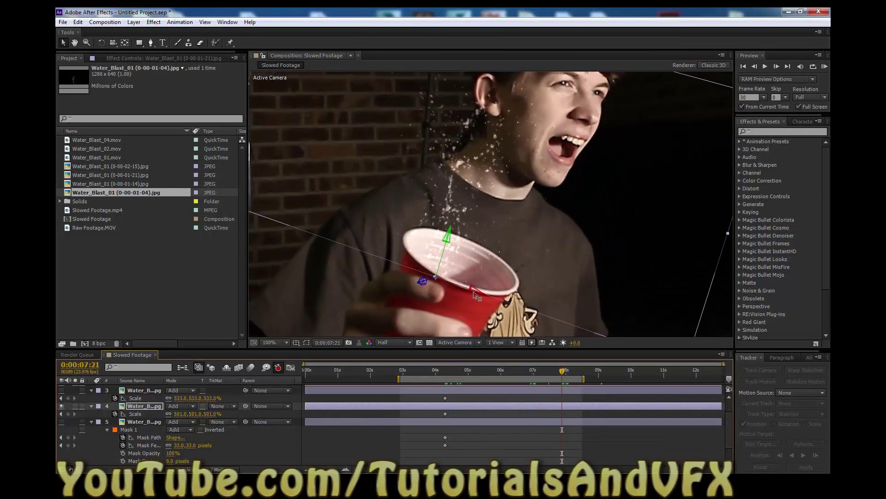
drag(484, 297, 496, 302)
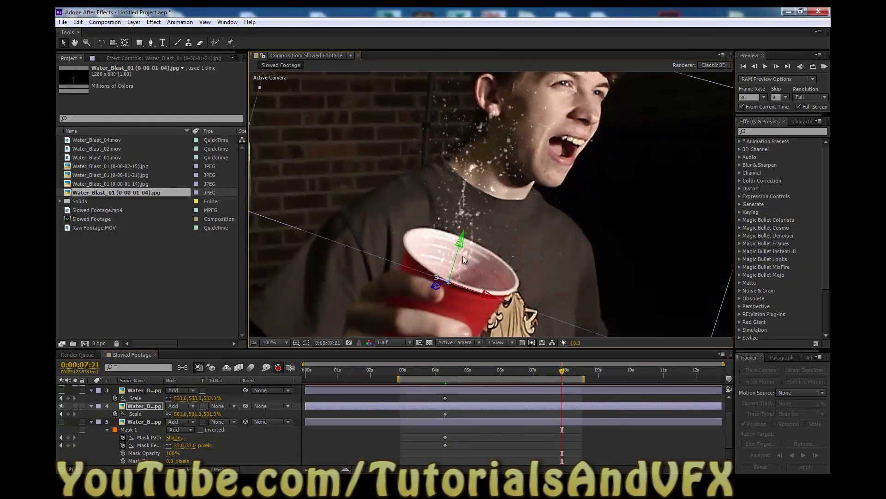
drag(560, 374, 450, 375)
key(space)
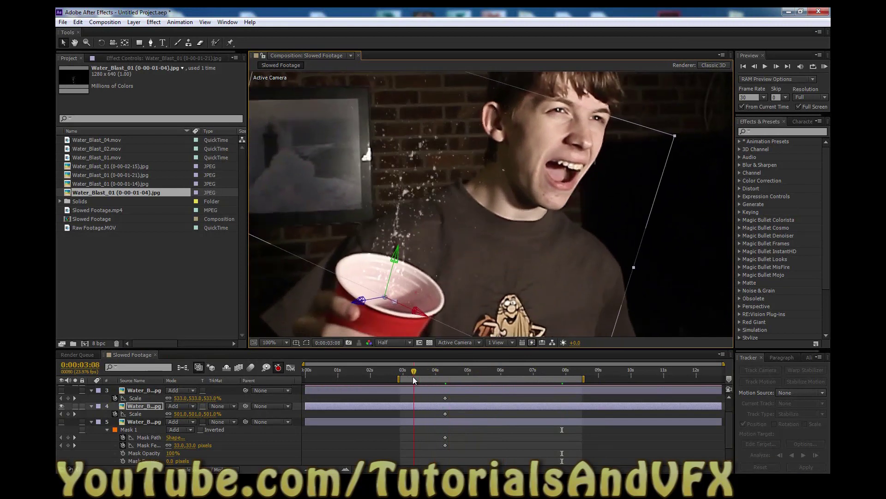
Hide layer 4, show layer 3, and at 0:00:05:01 move layer 3 left along its X axis toward the cup's centre
drag(564, 387, 445, 390)
click(61, 406)
click(61, 390)
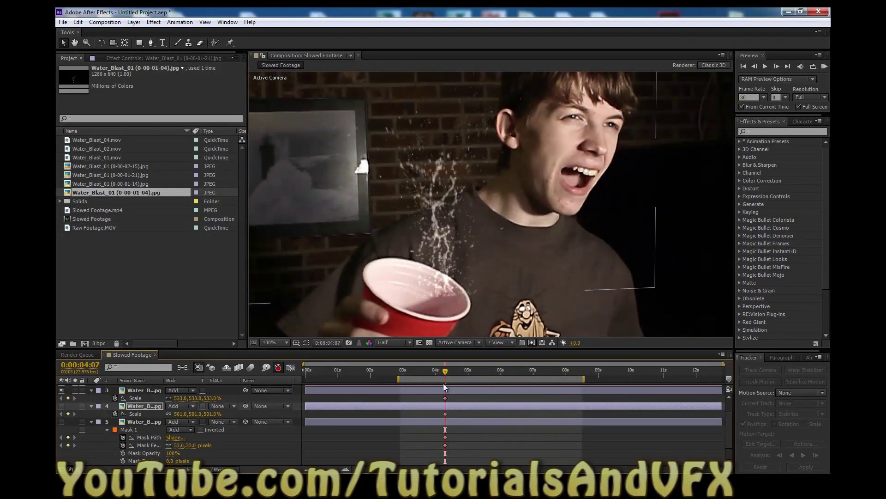
drag(447, 371, 470, 372)
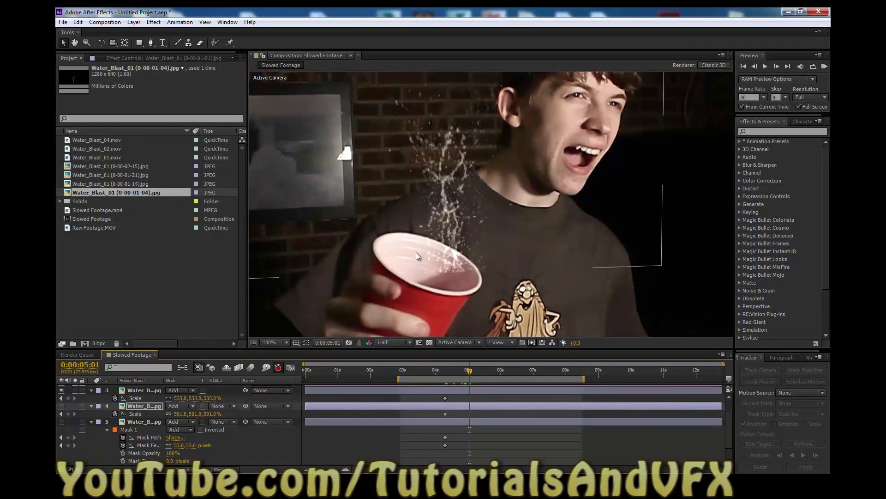
click(142, 391)
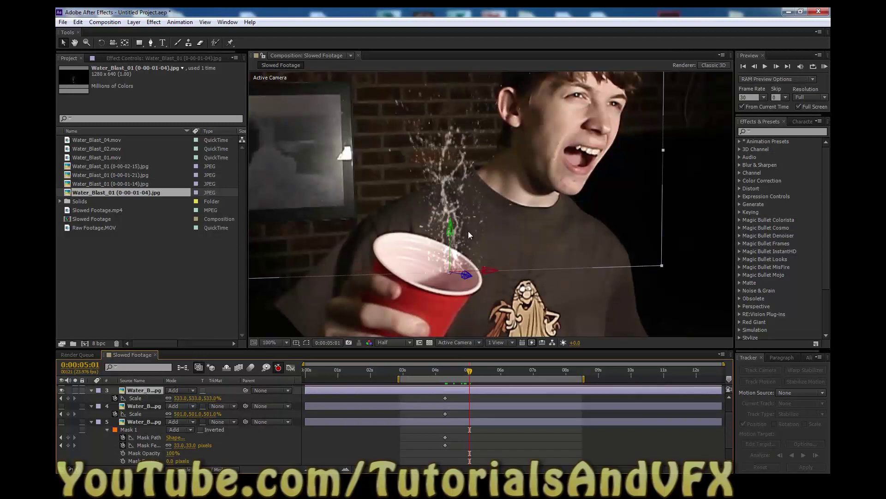
drag(487, 270, 329, 274)
Tilt layer 3 clockwise to match the cup's angle and lower it deeper into the cup
key(w)
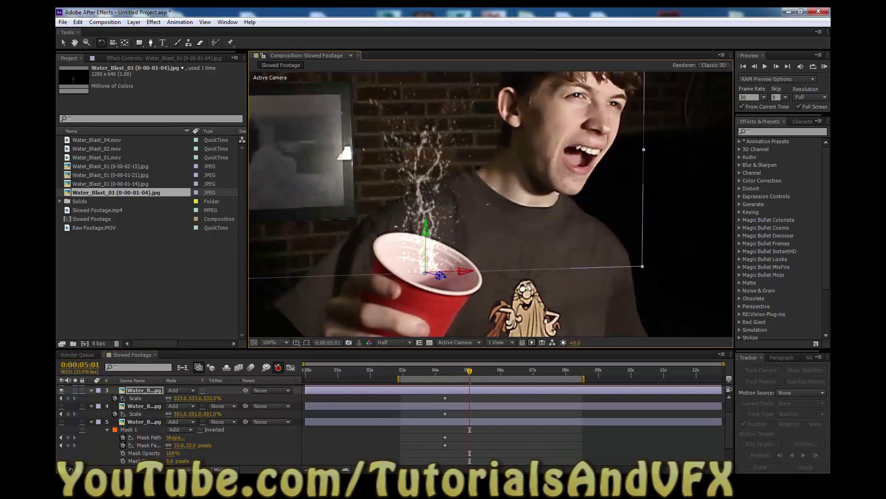
drag(430, 272, 442, 267)
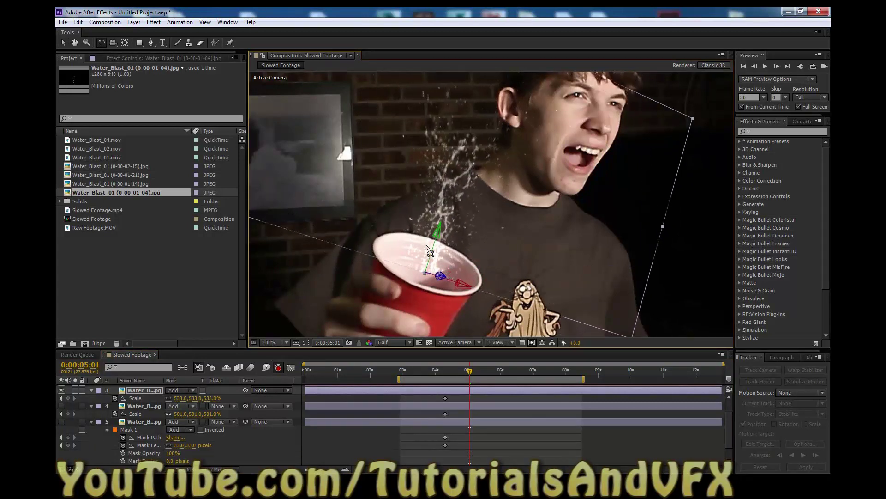
click(64, 43)
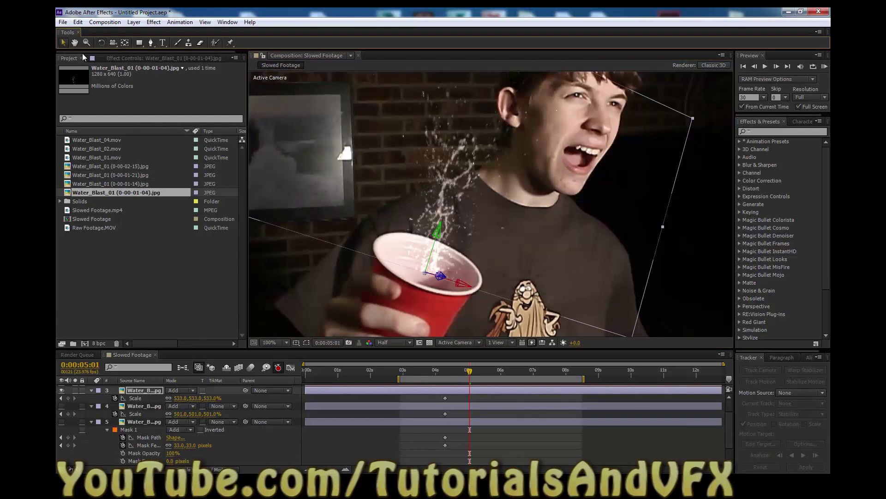
drag(424, 287, 418, 306)
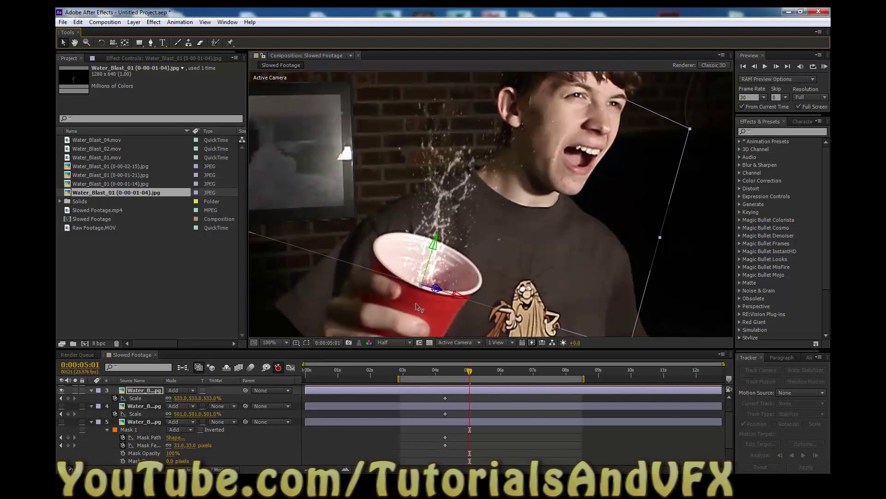
key(w)
drag(458, 296, 459, 299)
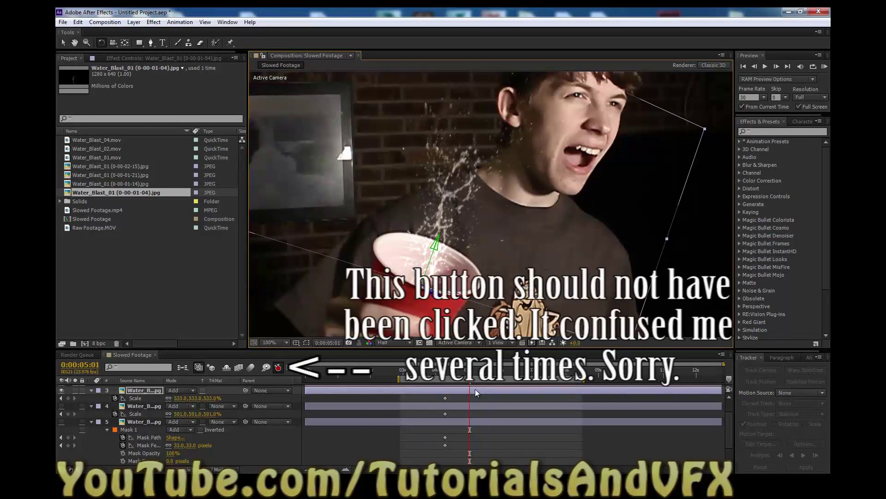
At 0:00:04:20, remove the Anchor Point, Position, Scale and Orientation keyframes from layer 3 by turning off their animation
mouse_move(453, 377)
mouse_down()
mouse_move(469, 380)
mouse_move(442, 381)
mouse_move(464, 381)
mouse_up()
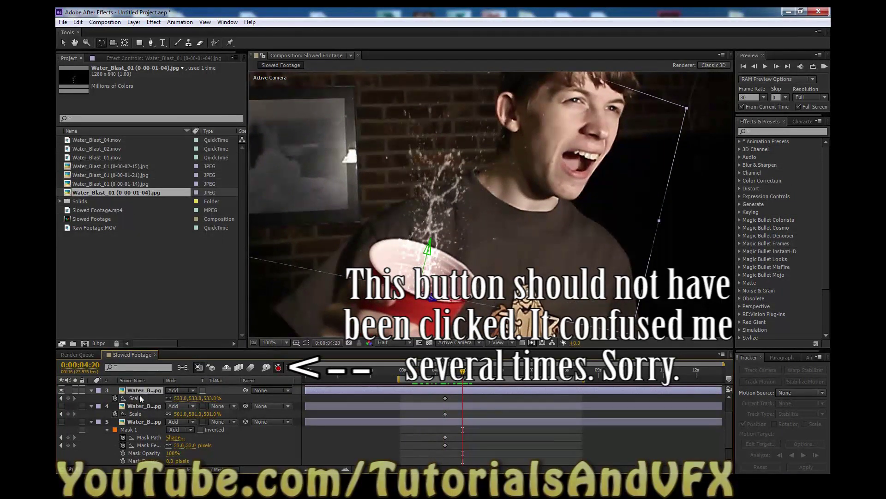
key(u)
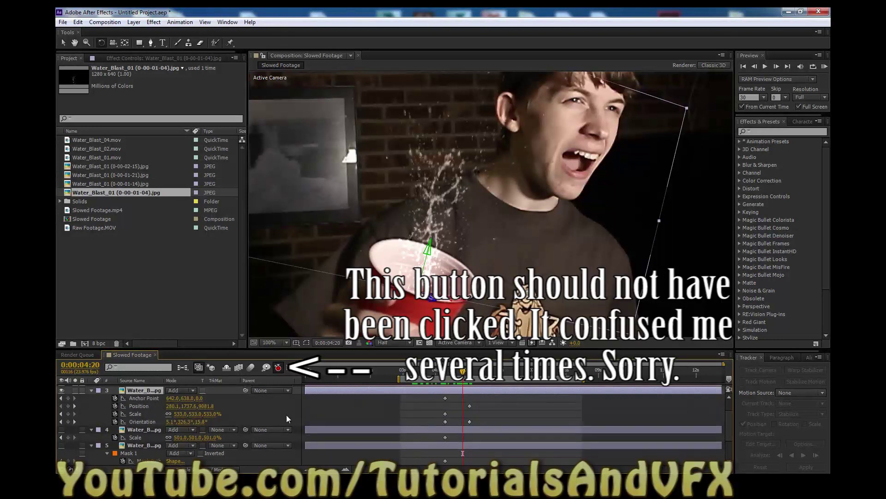
click(116, 398)
click(115, 406)
click(116, 413)
click(116, 420)
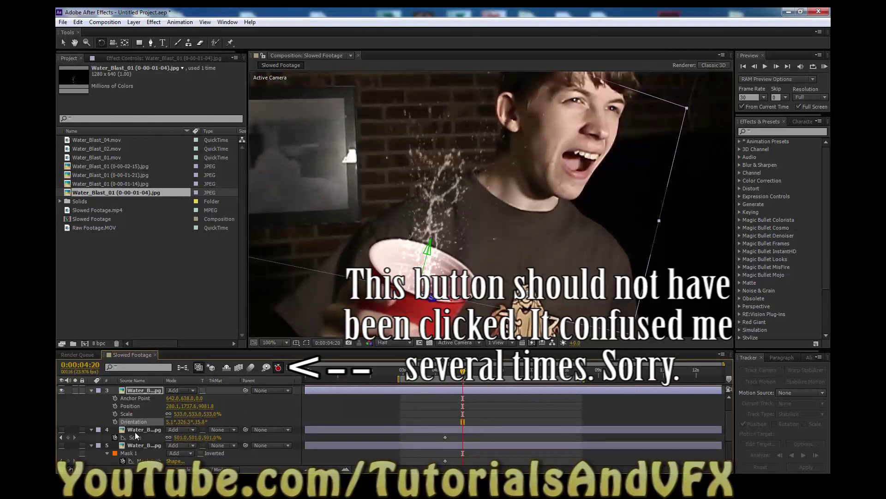
Remove the Anchor Point, Position, Scale and Orientation keyframes from layer 4 by turning off their animation
click(135, 432)
key(u)
scroll(131, 434, down, 1)
scroll(132, 434, down, 1)
click(116, 390)
click(115, 398)
click(116, 405)
click(117, 414)
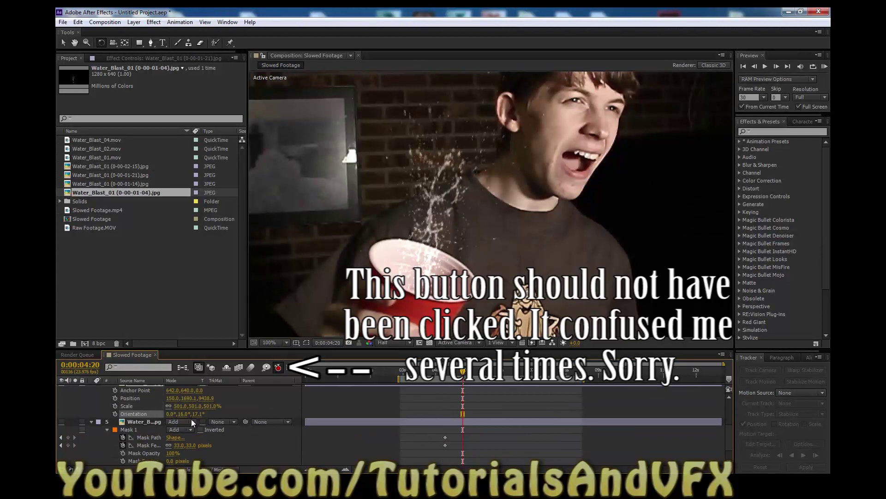
scroll(148, 434, down, 2)
scroll(148, 422, up, 2)
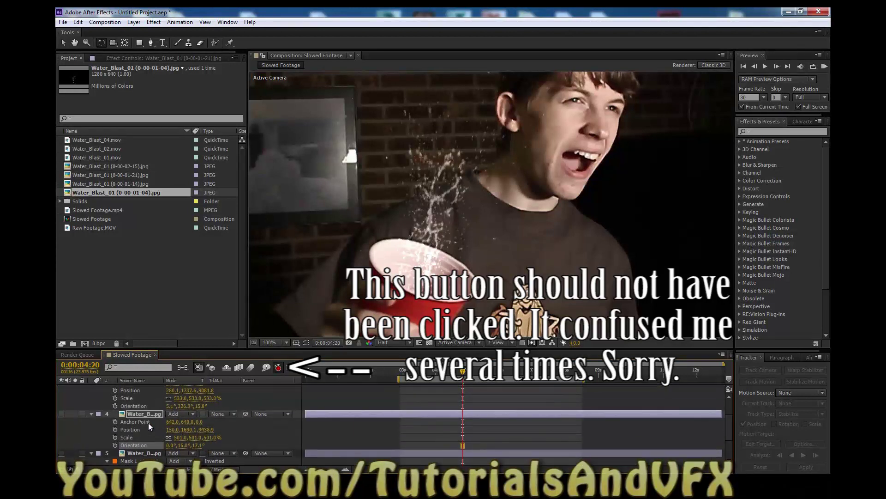
Remove the Mask Path and Mask Feather keyframes from layer 5's Mask 1 by turning off their animation
click(123, 445)
click(123, 453)
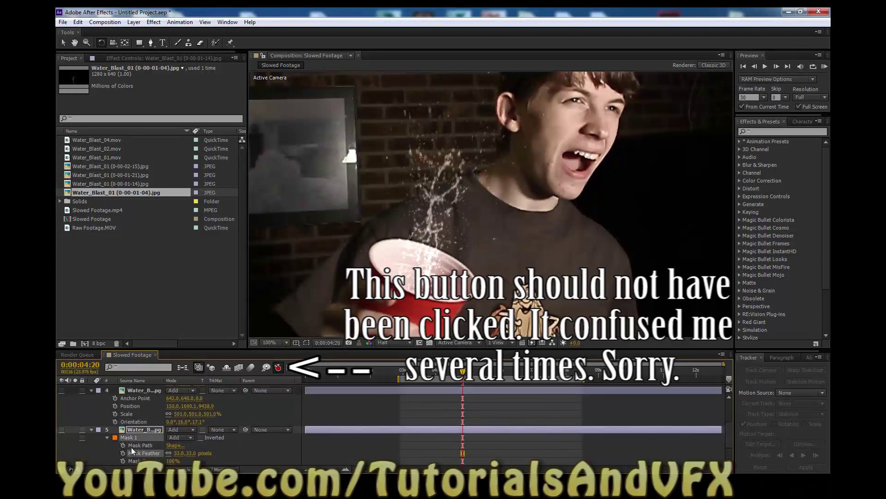
scroll(175, 421, up, 2)
At 0:00:03:12, lower layer 3 slightly along its Y axis, deeper into the cup, to a Position of about 263, 1809, 9077
click(144, 398)
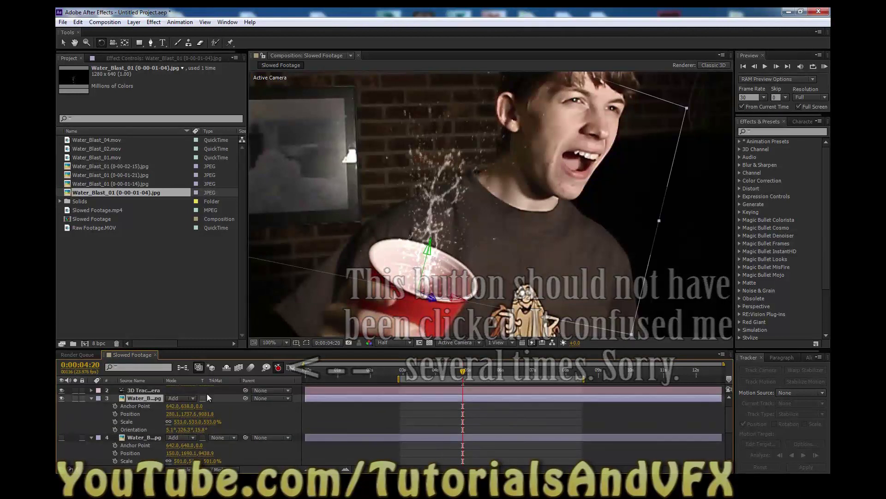
mouse_move(463, 372)
mouse_down()
mouse_move(422, 373)
mouse_move(529, 375)
mouse_move(480, 372)
mouse_up()
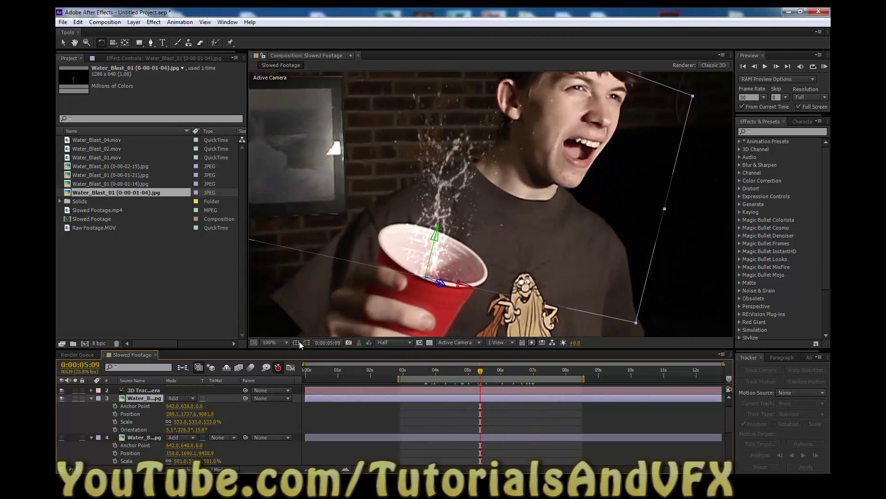
scroll(399, 298, down, 2)
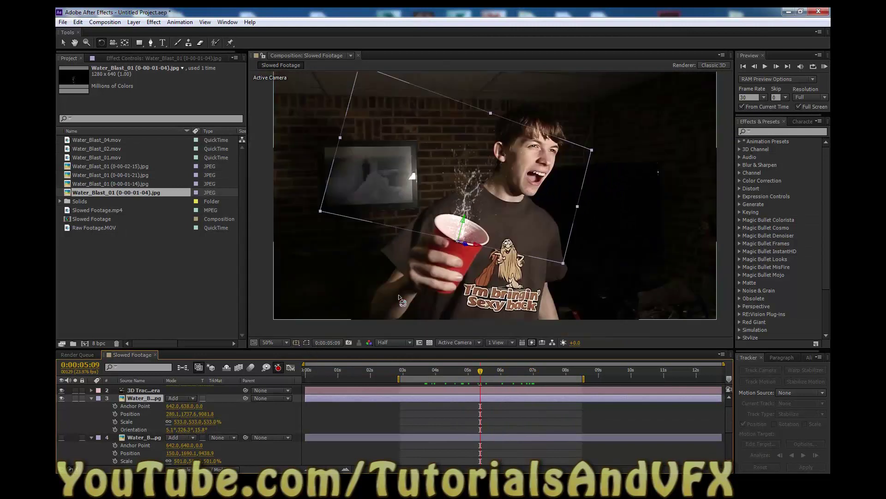
click(64, 43)
click(320, 306)
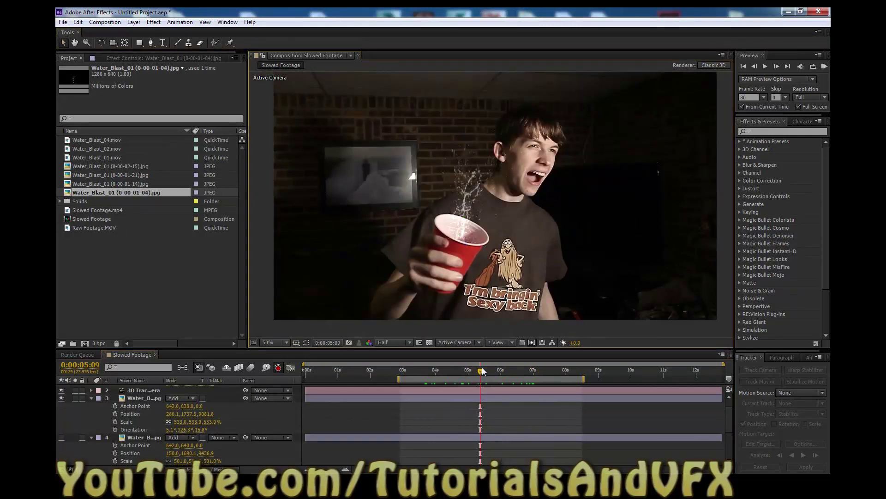
drag(469, 372, 419, 374)
key(period)
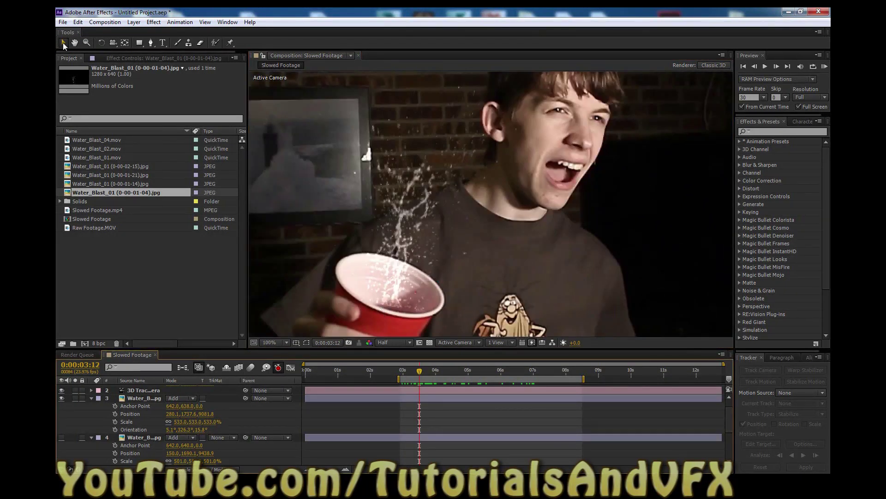
click(143, 397)
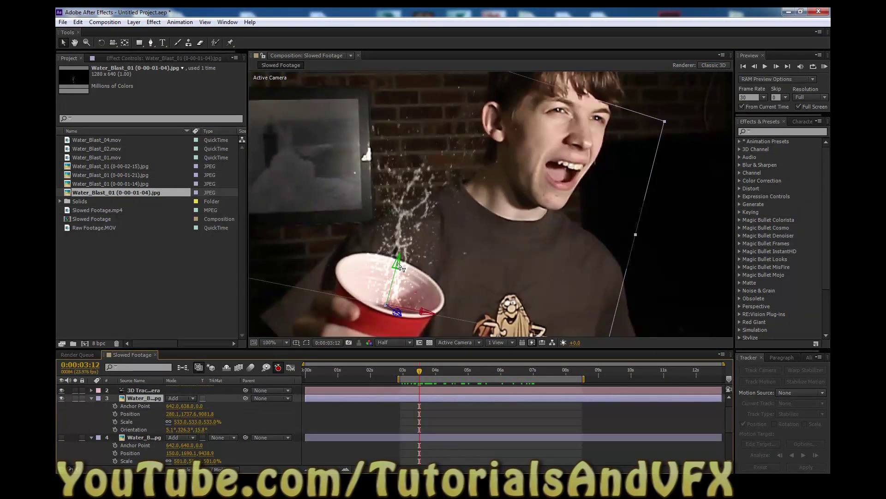
drag(399, 266, 397, 272)
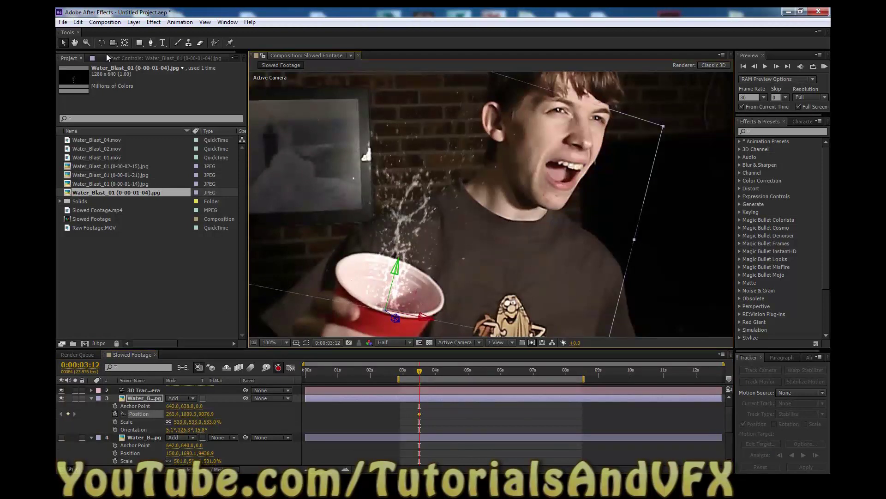
Turn off layer 3's Position animation and, in its own layer view, outline the splash's upper and left sides with a Pen tool mask
double_click(143, 397)
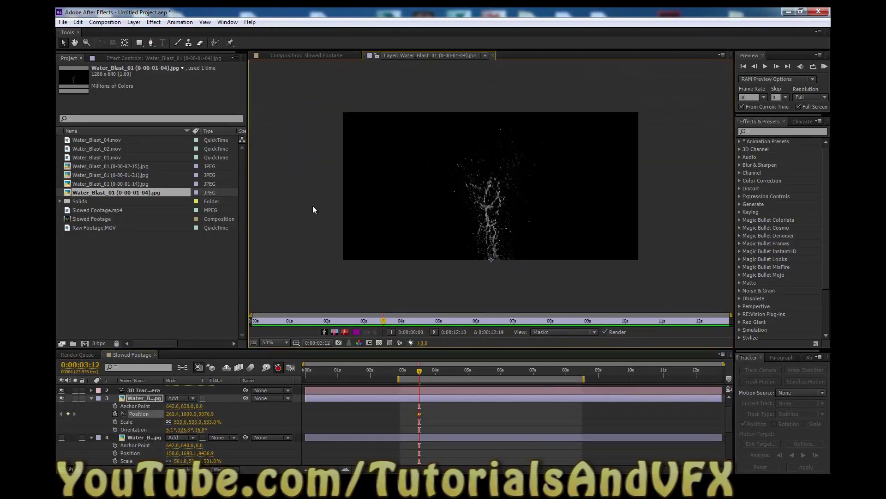
click(150, 43)
click(115, 413)
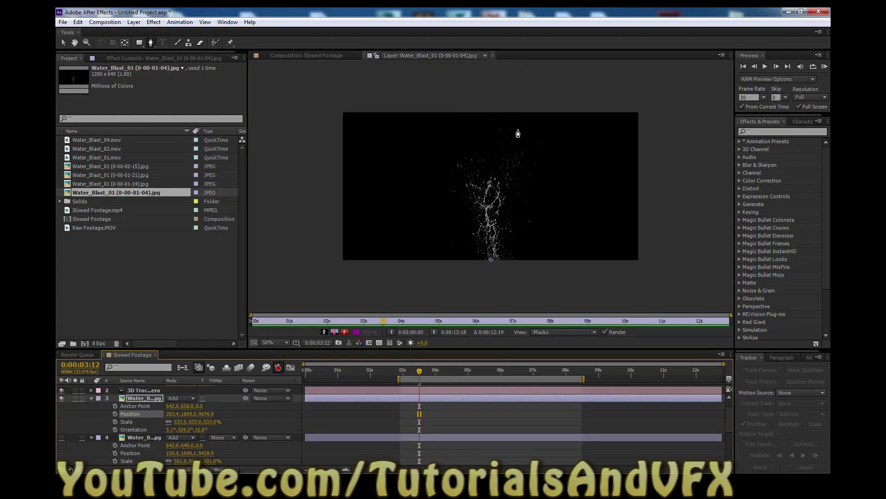
click(568, 181)
drag(420, 141, 315, 220)
drag(444, 247, 451, 271)
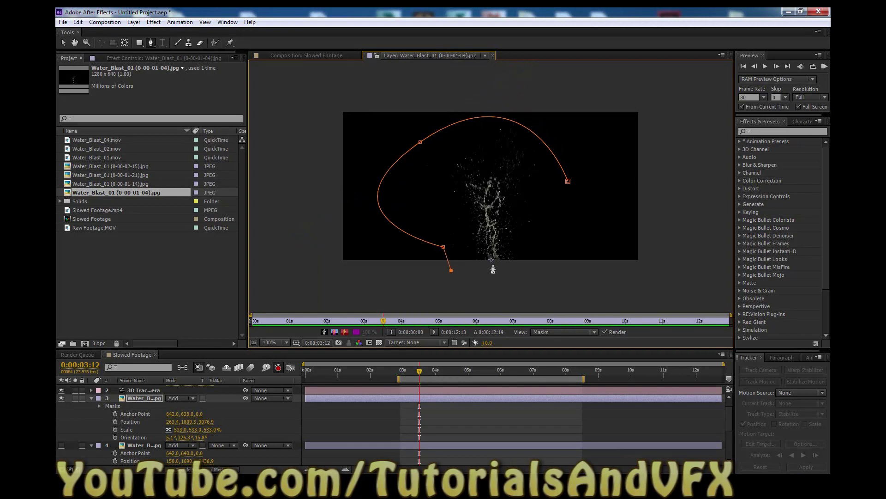
Undo the last mask points and close layer 3's mask with a smooth curve just above the image's bottom edge
scroll(493, 269, up, 2)
click(585, 158)
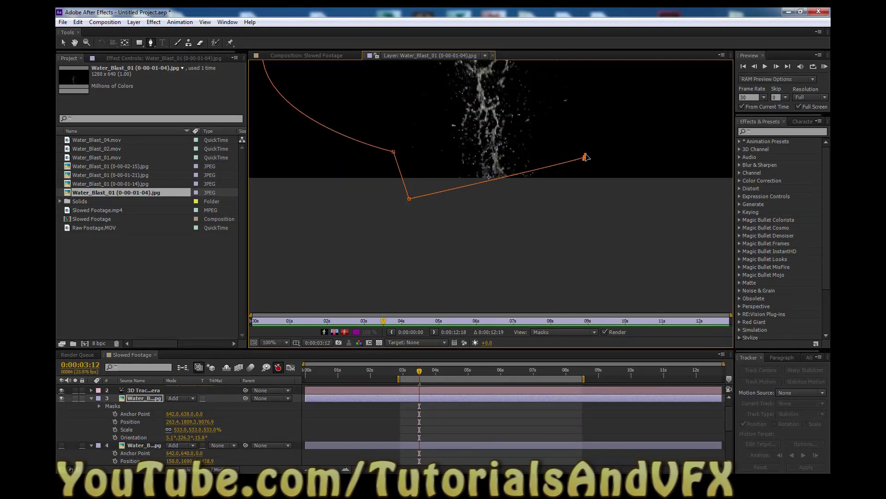
key(ctrl+z)
key(ctrl+z)
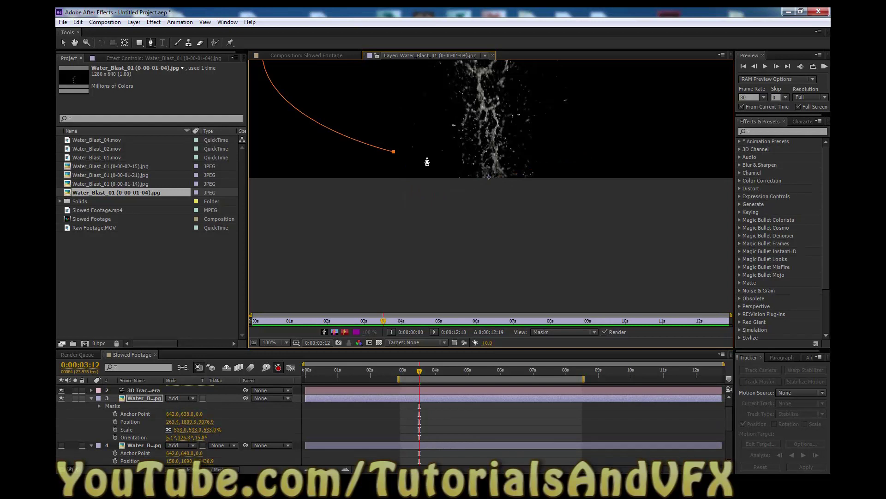
click(410, 157)
drag(577, 146, 641, 111)
key(comma)
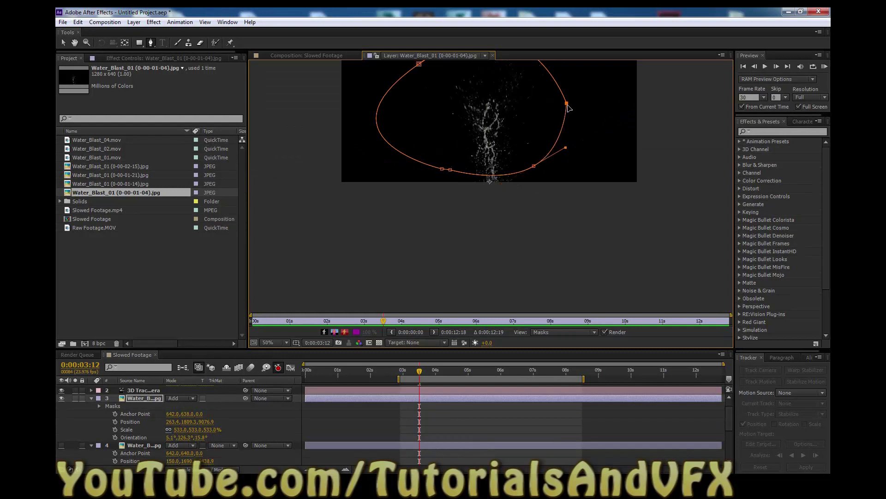
key(period)
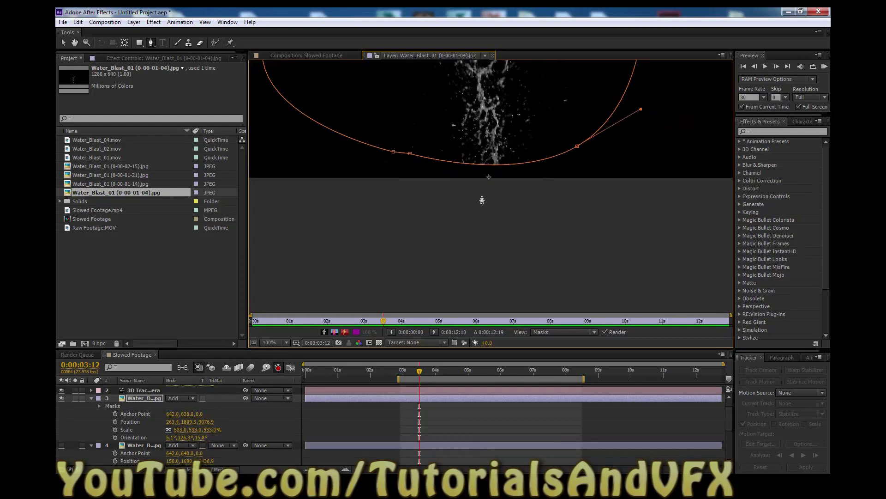
click(330, 55)
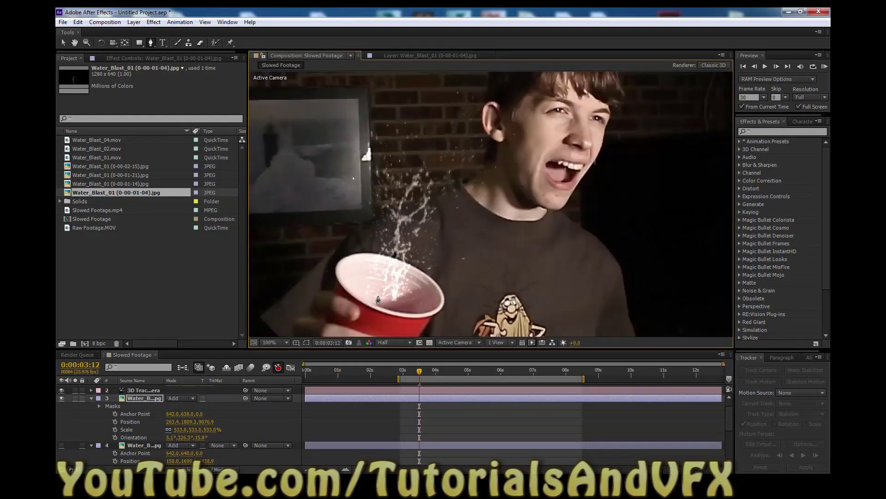
Reveal layer 3's mask properties and set its Mask Feather to about 28 pixels
click(63, 43)
click(148, 399)
key(u)
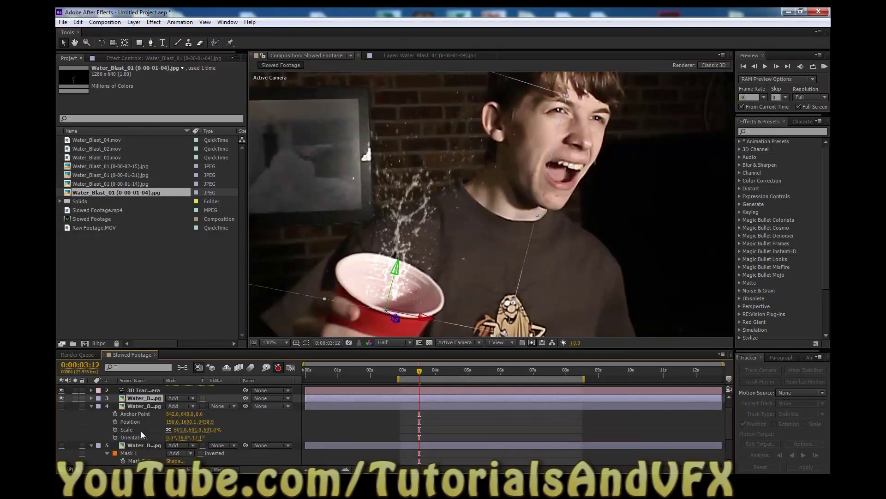
key(m)
key(m)
key(m)
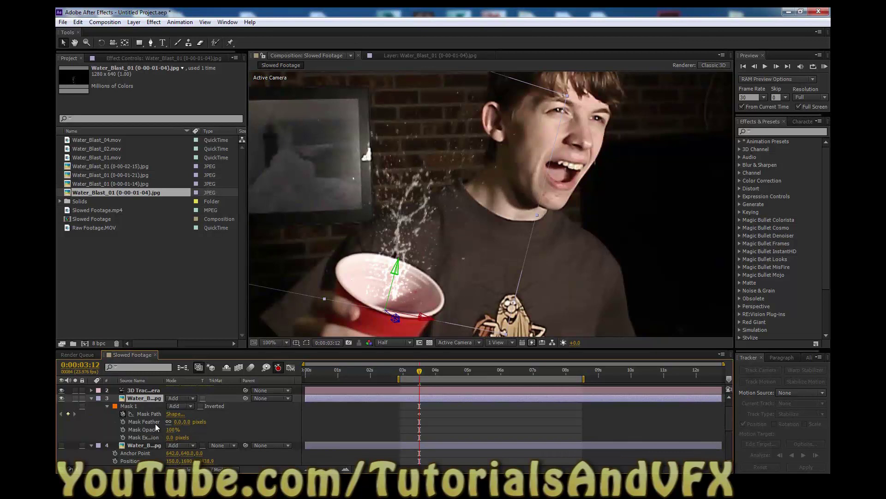
click(156, 422)
drag(177, 423, 187, 423)
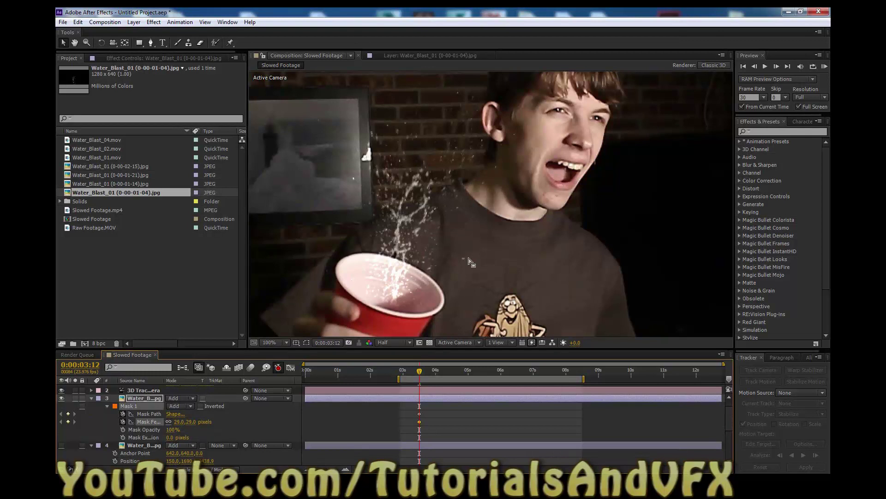
Collapse and hide layer 3, and select and show layer 4
click(139, 402)
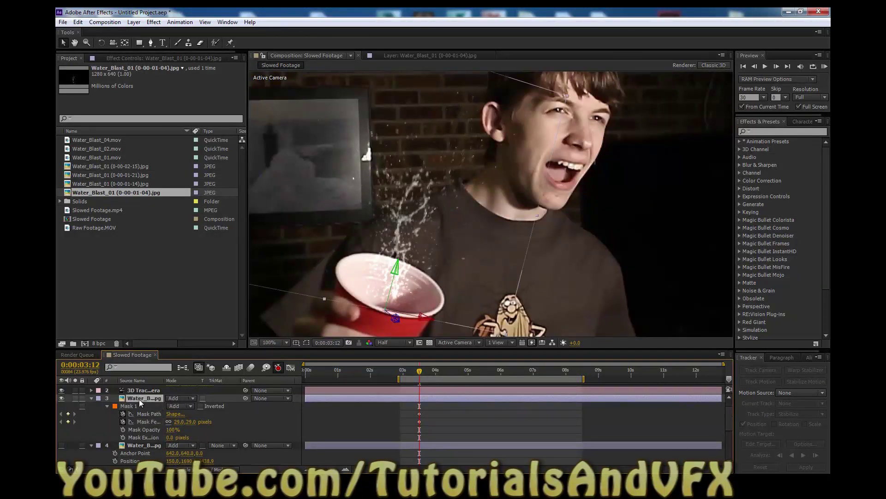
click(92, 398)
click(62, 398)
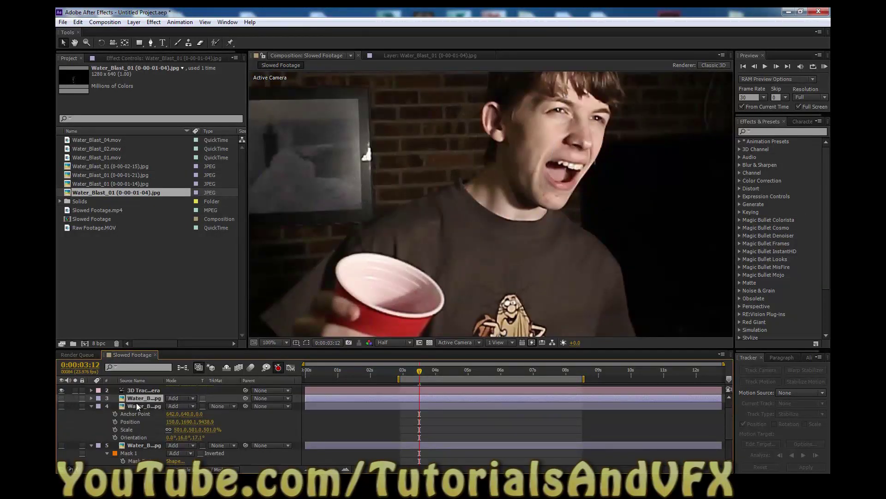
click(106, 405)
click(63, 405)
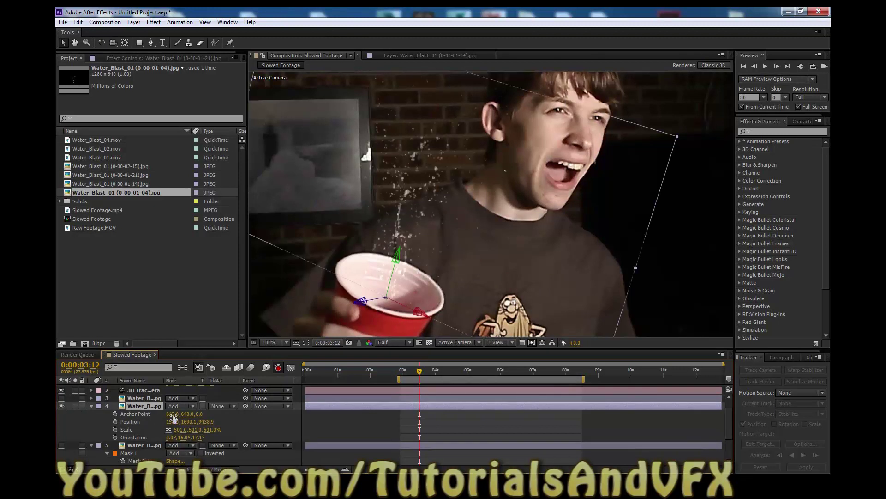
Draw a closed Pen tool mask around layer 4's splash with a curved lower edge just above the image's bottom
double_click(146, 406)
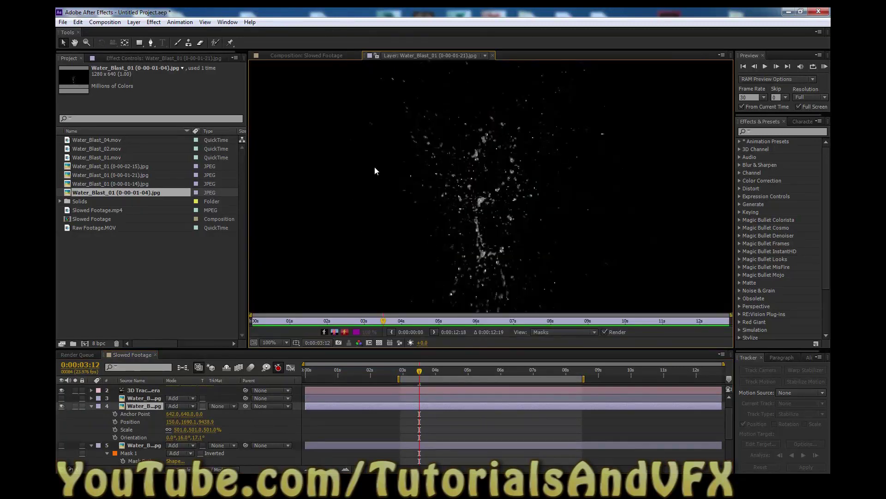
click(151, 42)
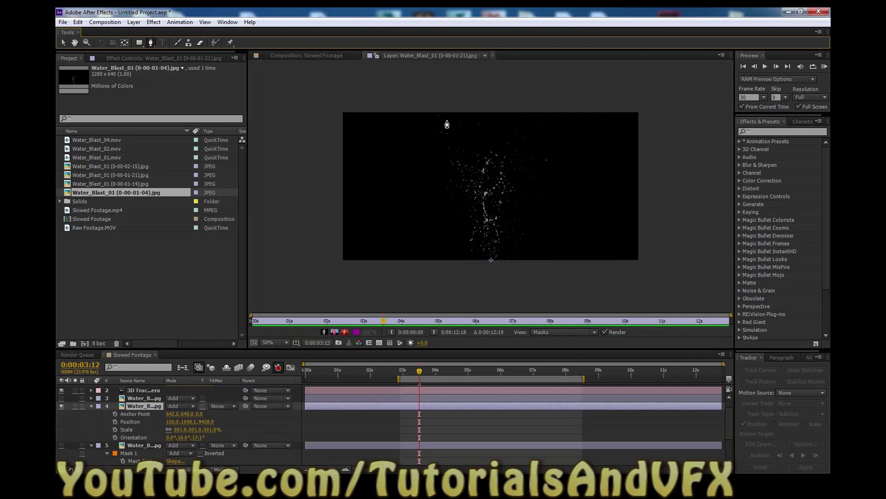
click(388, 116)
click(608, 120)
click(566, 236)
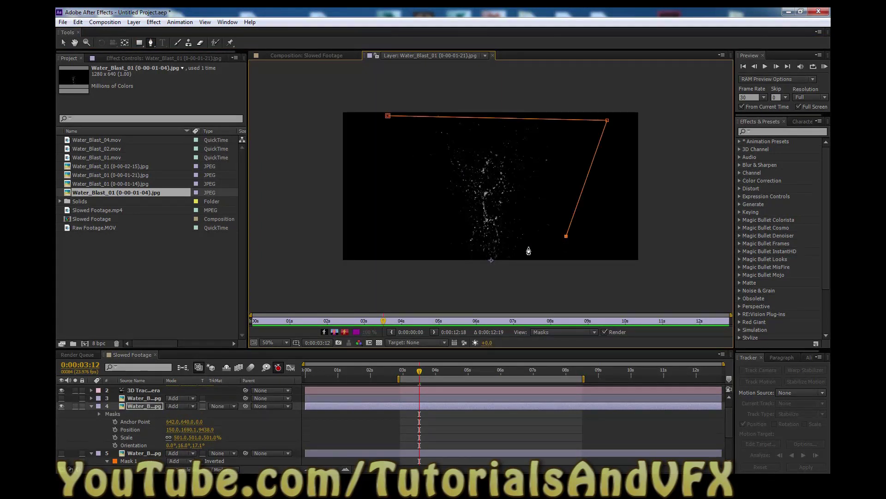
drag(418, 243, 344, 218)
click(388, 116)
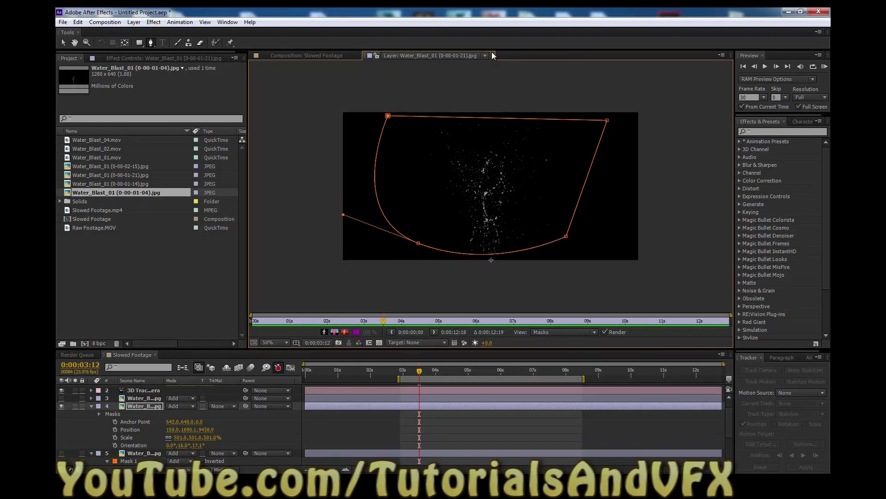
click(493, 55)
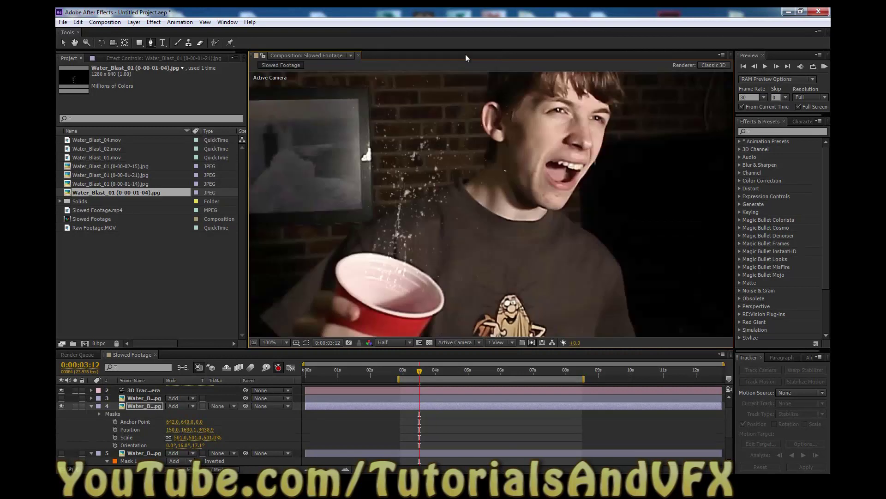
click(131, 406)
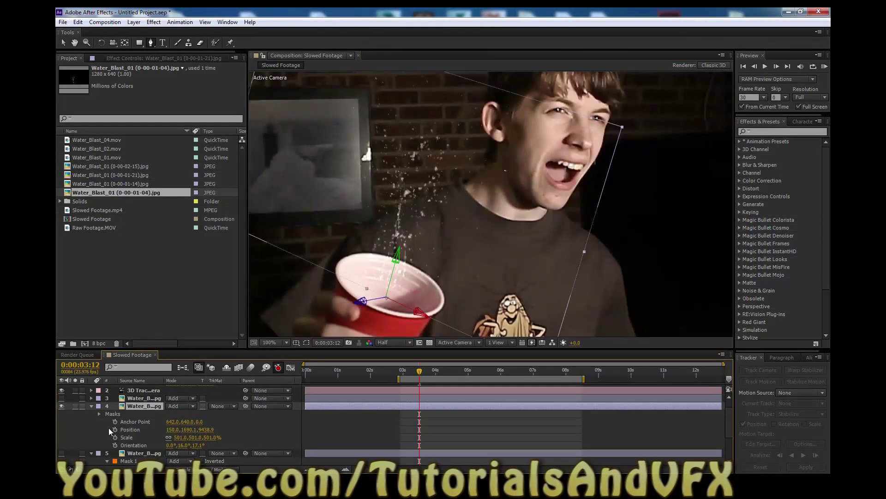
key(m)
key(m)
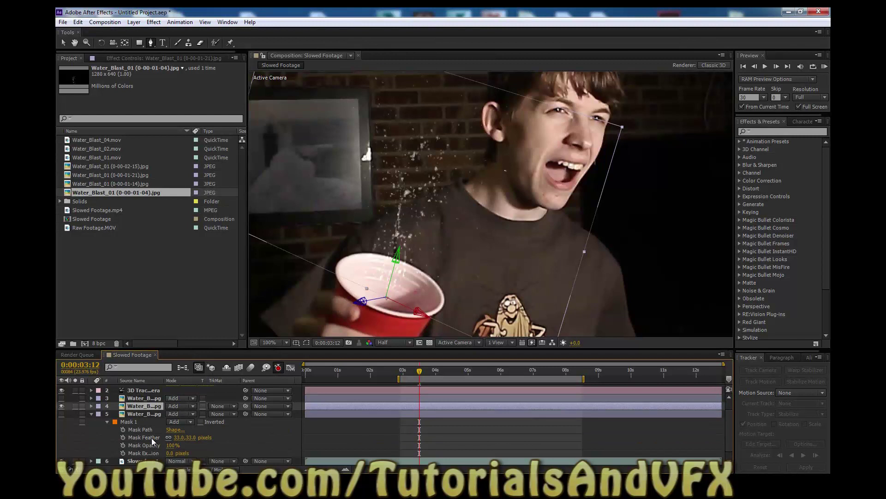
click(151, 437)
drag(178, 443, 99, 432)
key(ctrl+z)
Reveal layer 4's mask properties and set its Mask Feather to 18 pixels
click(139, 408)
key(m)
key(m)
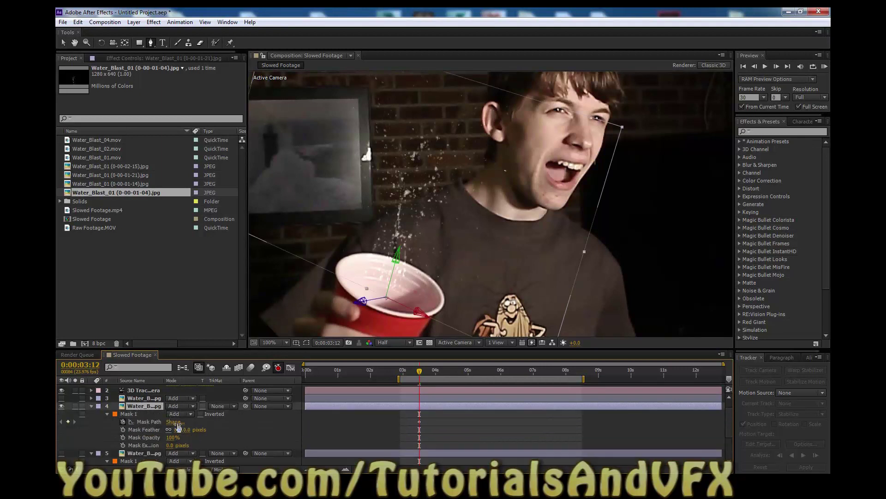
drag(177, 430, 90, 424)
click(244, 435)
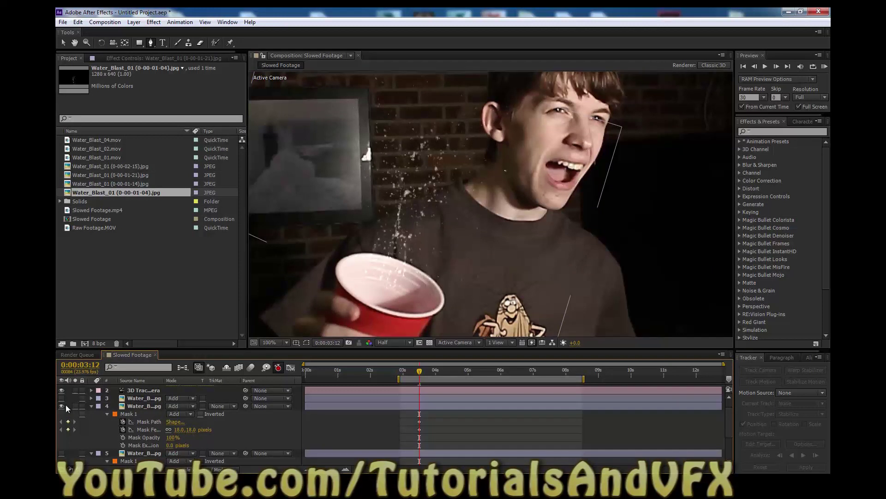
Collapse and hide layer 4, show layer 3 again, and inspect layer 3's mask in its own layer view
click(91, 406)
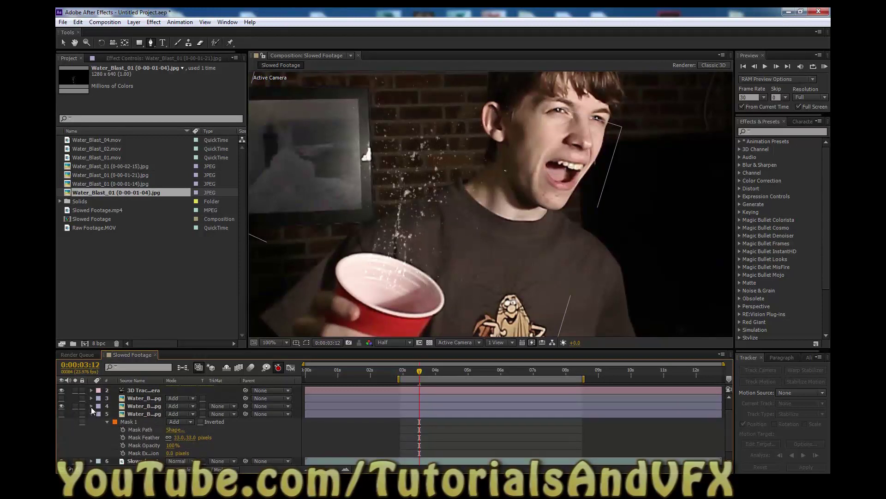
click(61, 406)
click(60, 398)
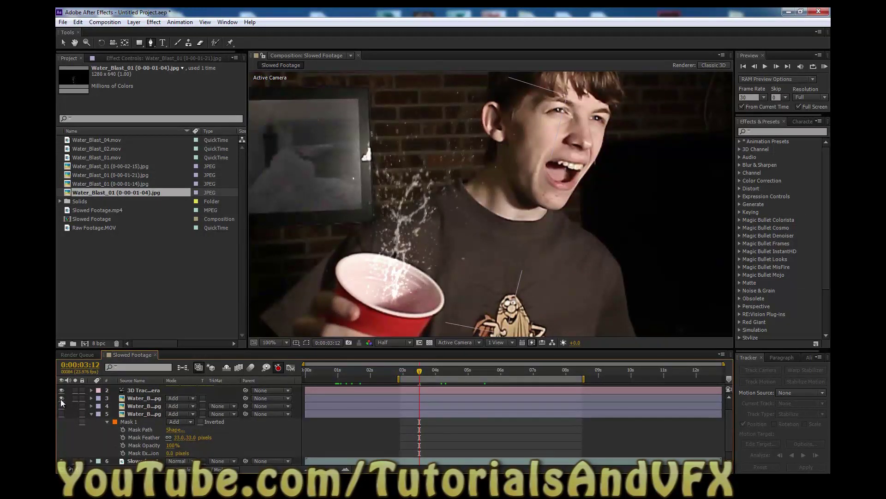
double_click(134, 401)
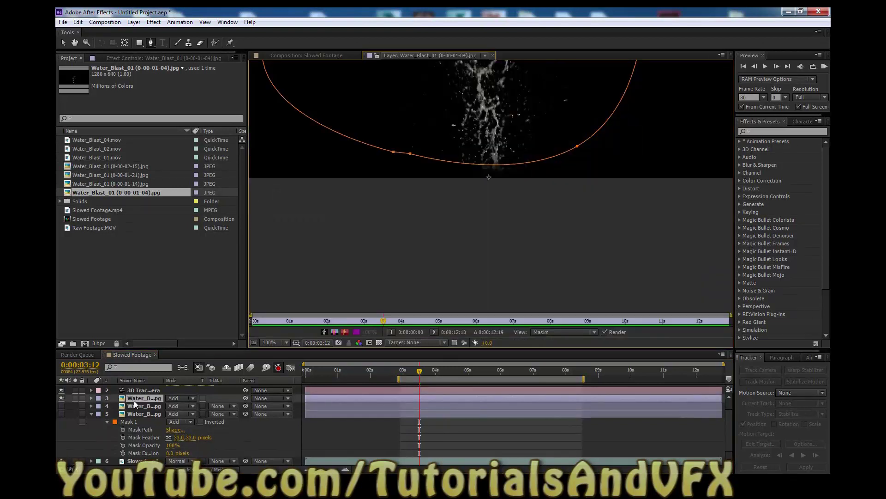
click(493, 56)
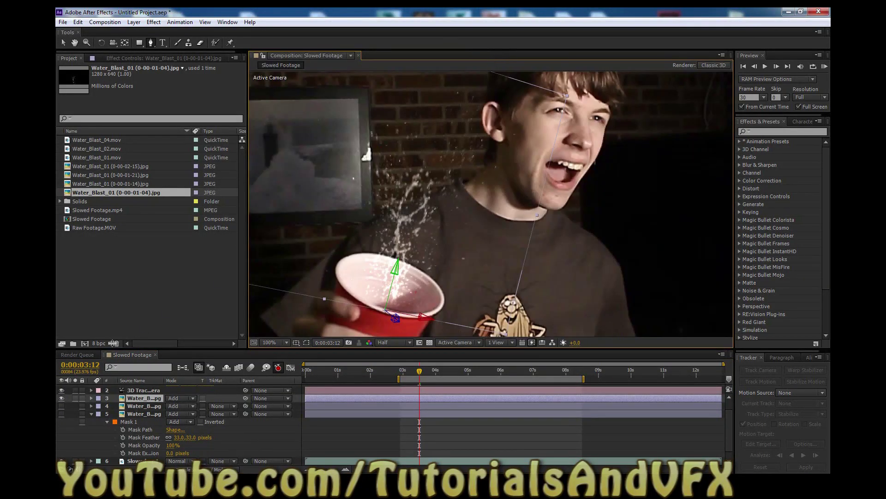
Show layers 4 and 5 again and preview the three splash layers together from 0:00:02:23
drag(61, 405, 61, 413)
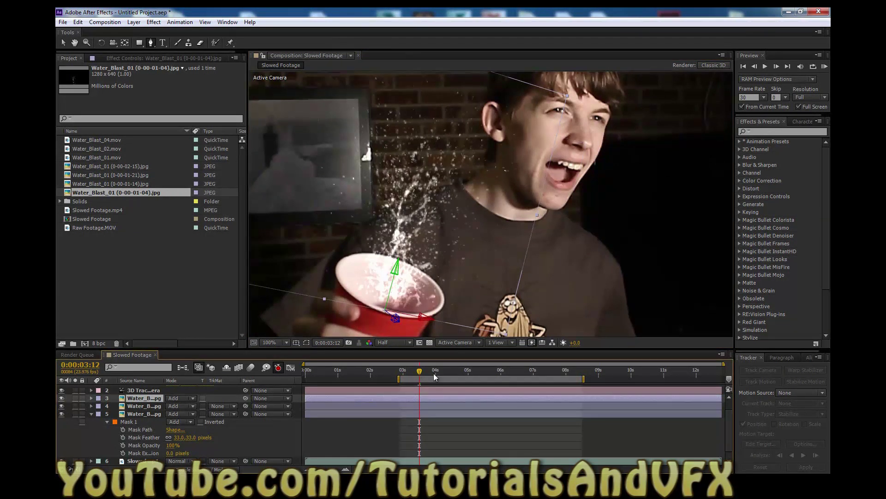
drag(420, 372, 402, 372)
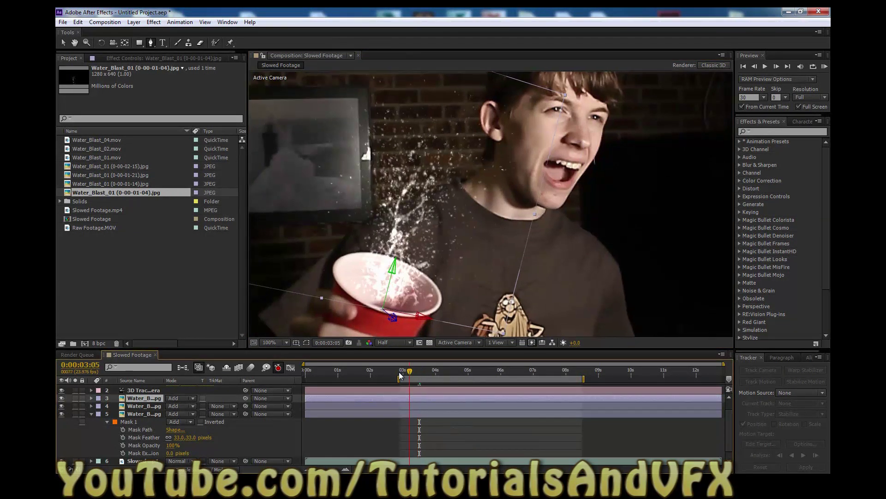
scroll(436, 266, down, 2)
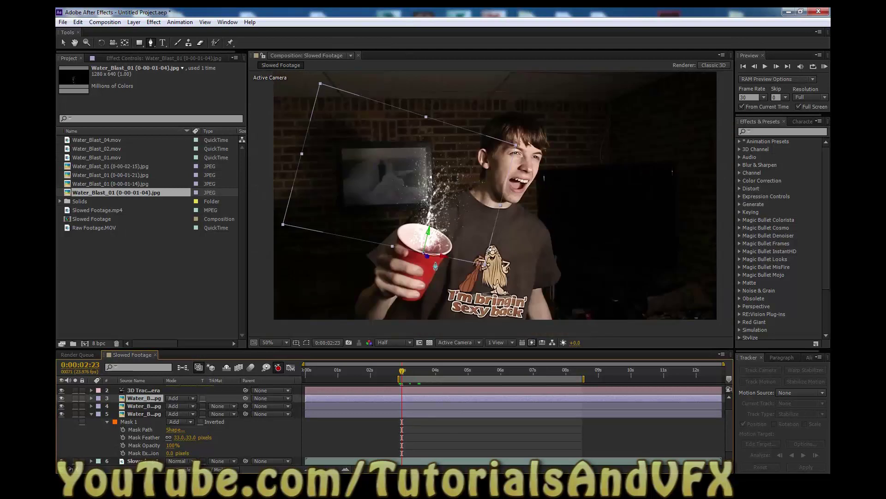
click(63, 42)
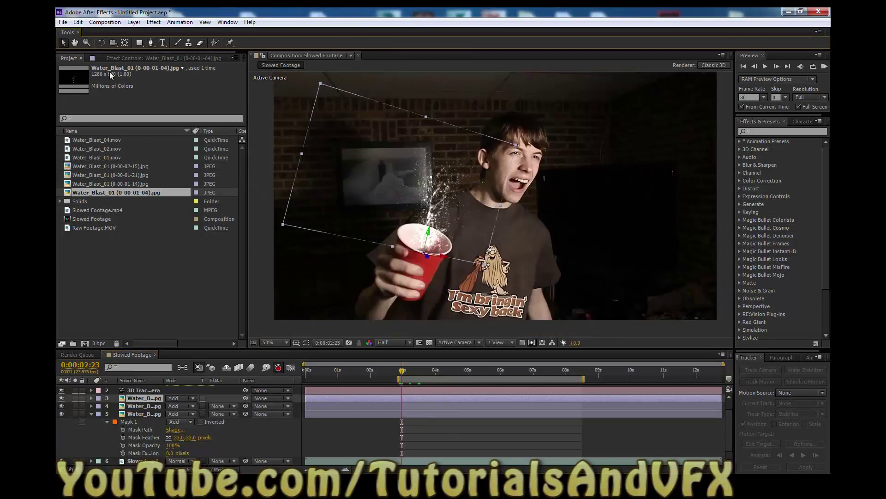
click(262, 207)
key(space)
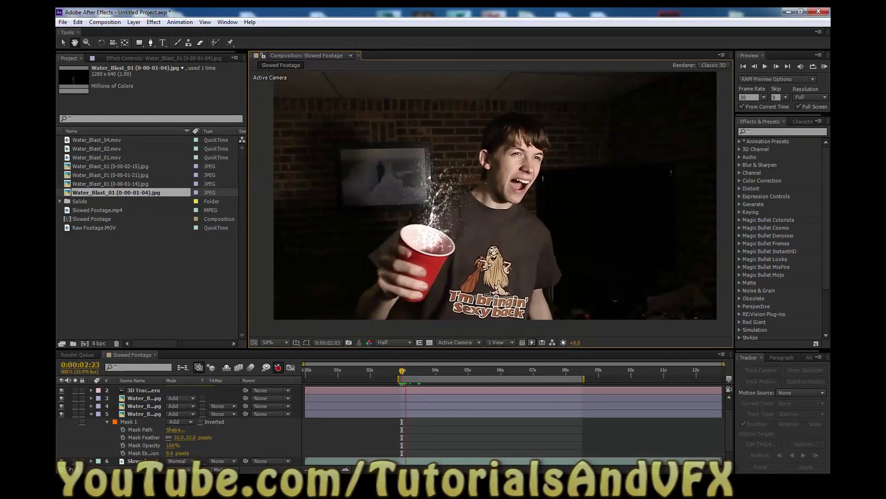
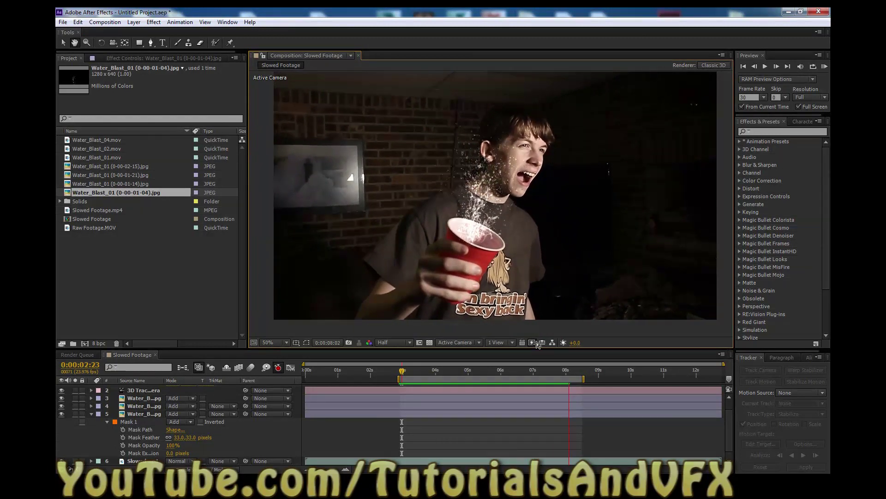
click(566, 369)
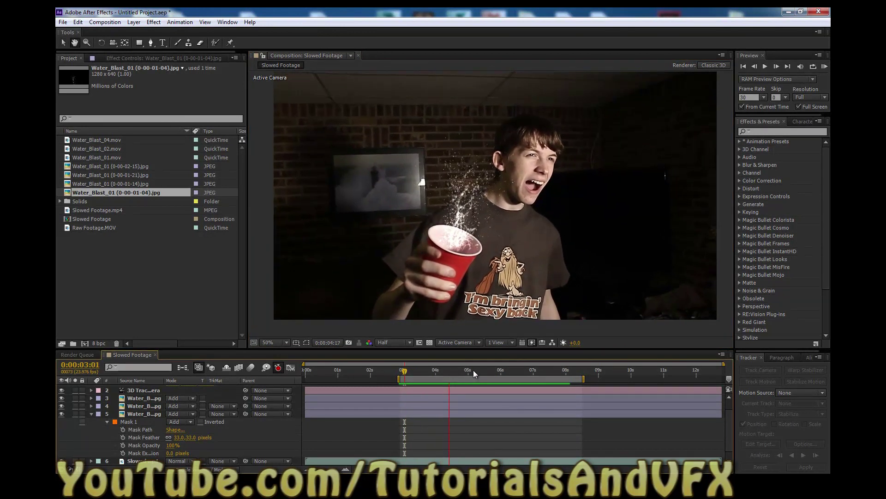
click(451, 371)
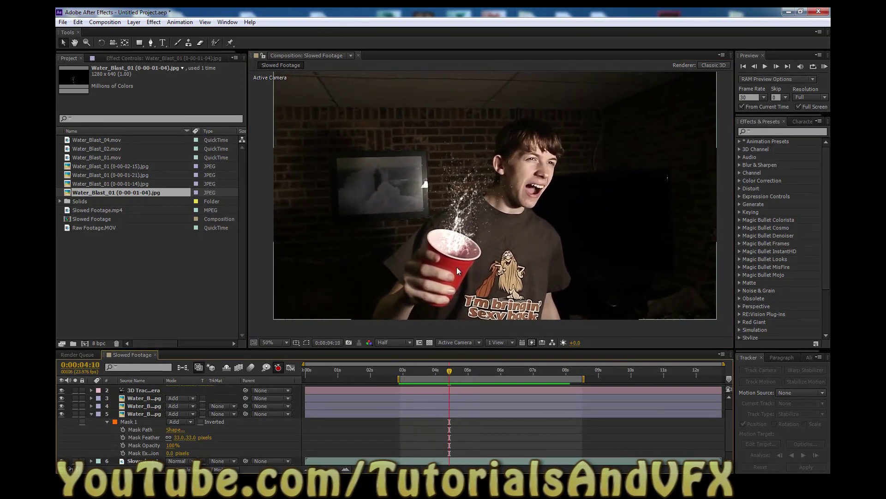
mouse_move(458, 370)
mouse_down()
mouse_move(523, 370)
mouse_move(449, 370)
mouse_up()
Reveal the keyframes of the three water layers and remove the Mask Path and Mask Feather animation from layers 3 and 4 at 0:00:03:12
click(161, 397)
shift+click(145, 411)
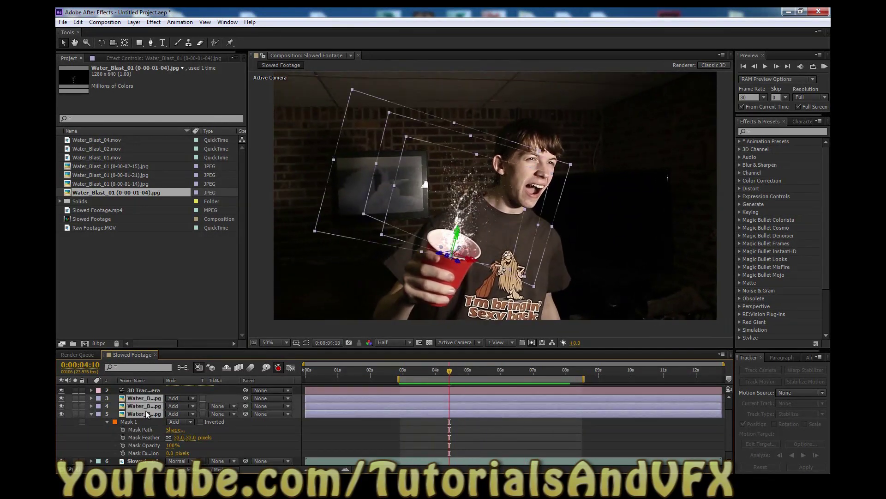
key(u)
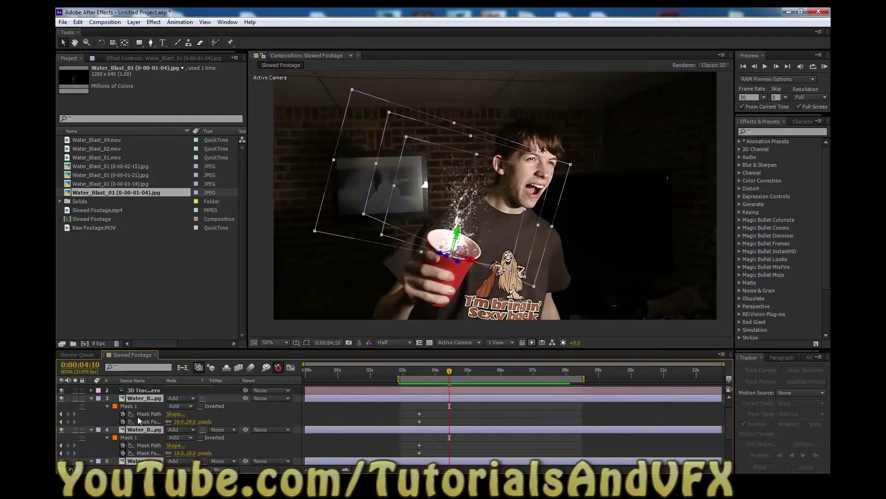
mouse_move(424, 382)
mouse_down()
mouse_move(431, 374)
mouse_move(419, 378)
mouse_up()
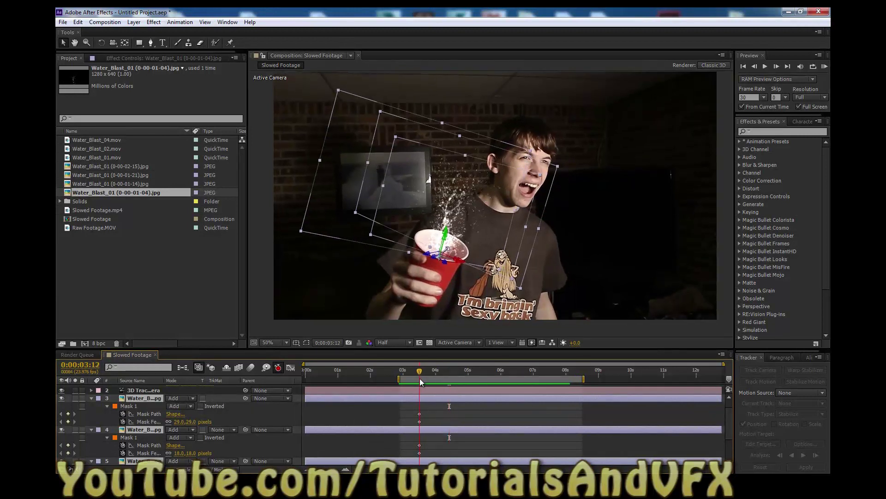
click(123, 413)
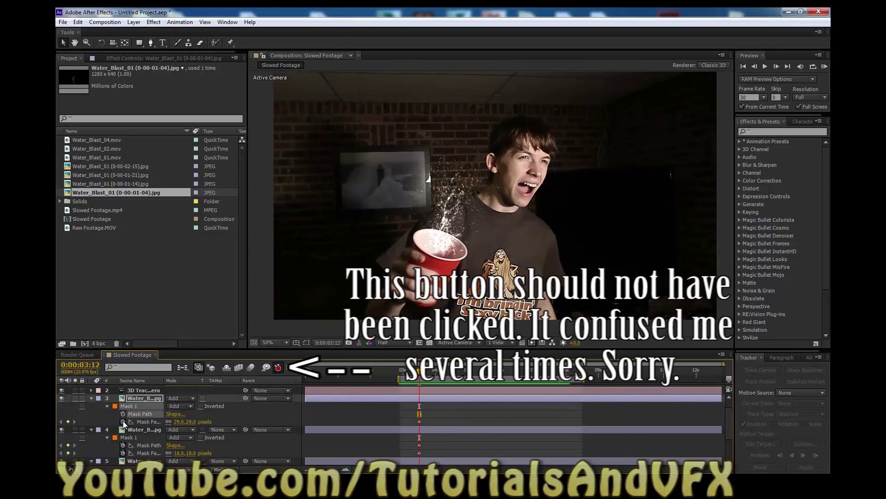
click(123, 422)
click(123, 445)
click(123, 452)
Remove the Anchor Point, Position and Orientation animation from layer 5, with the current time at 0:00:04:07
scroll(120, 445, down, 3)
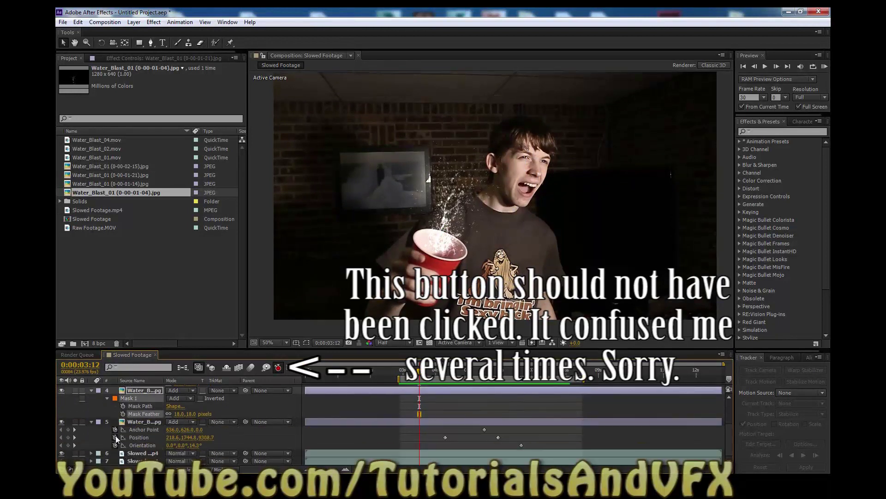
drag(420, 376, 445, 378)
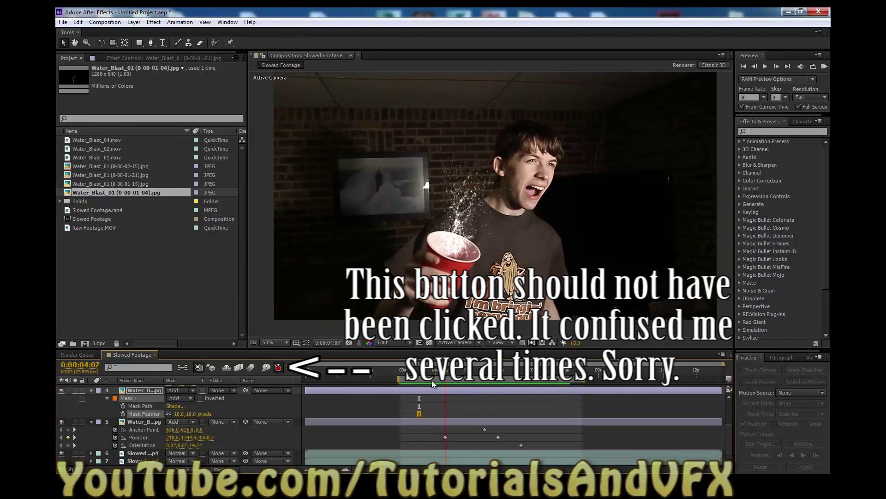
click(115, 430)
click(115, 437)
click(115, 445)
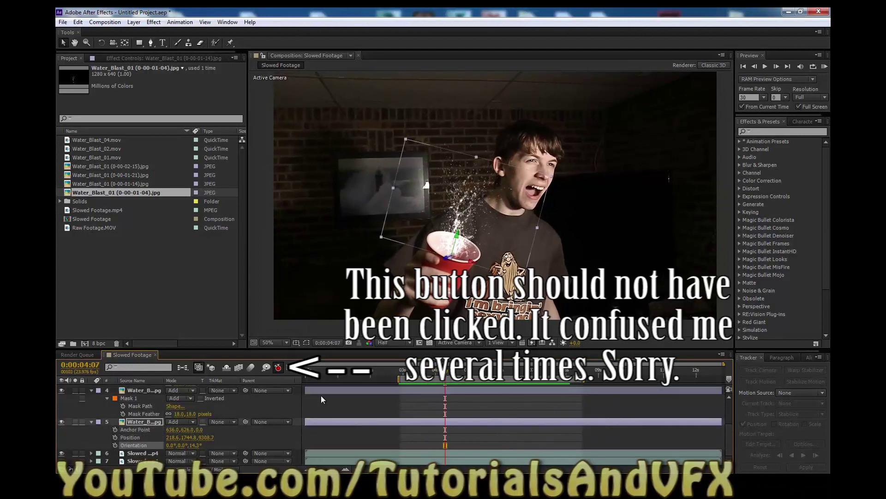
Play back and scrub the work area to check how the static splash layers follow the cup
drag(445, 377, 398, 380)
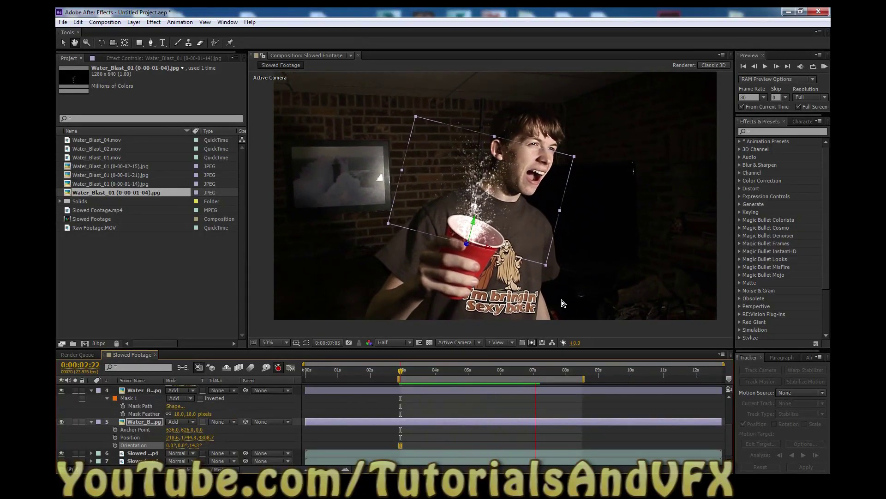
key(space)
drag(572, 373, 404, 372)
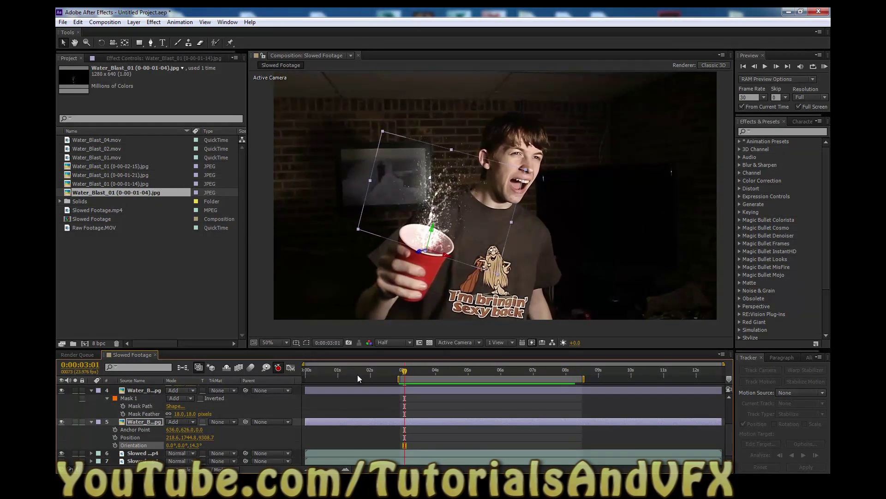
click(347, 391)
click(368, 408)
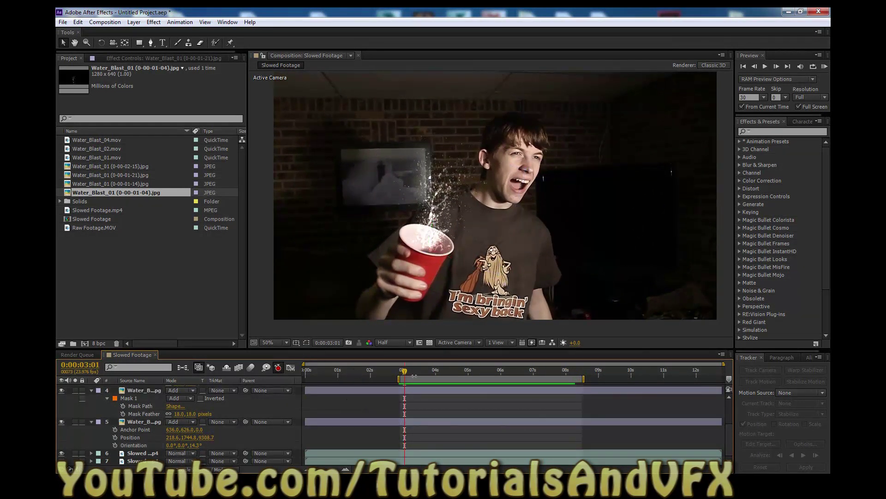
click(403, 372)
key(space)
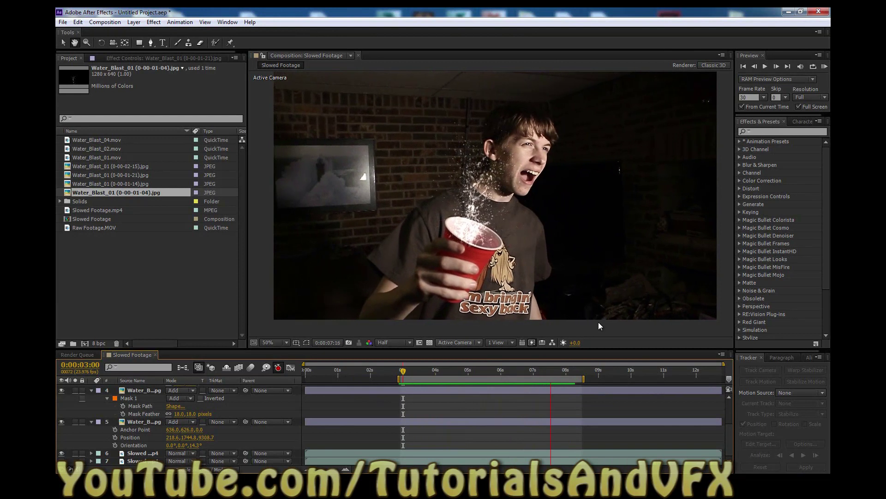
click(586, 372)
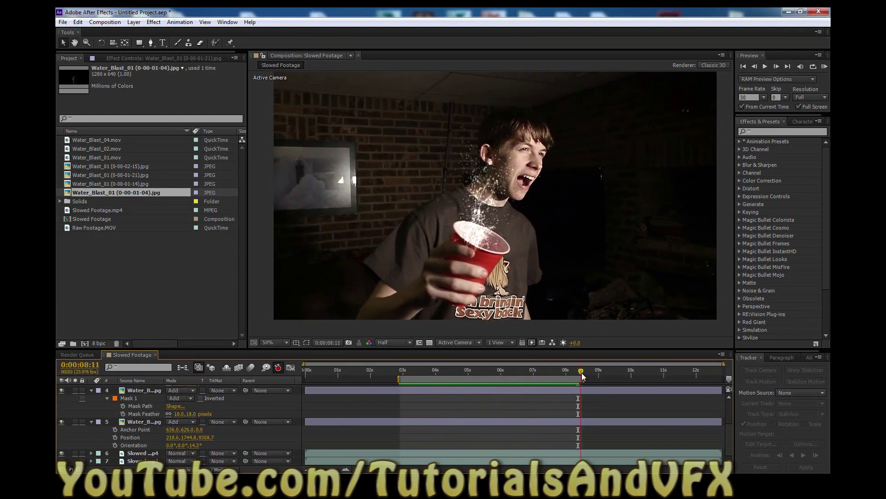
mouse_move(588, 375)
mouse_down()
mouse_move(385, 365)
mouse_move(583, 373)
mouse_move(572, 375)
mouse_up()
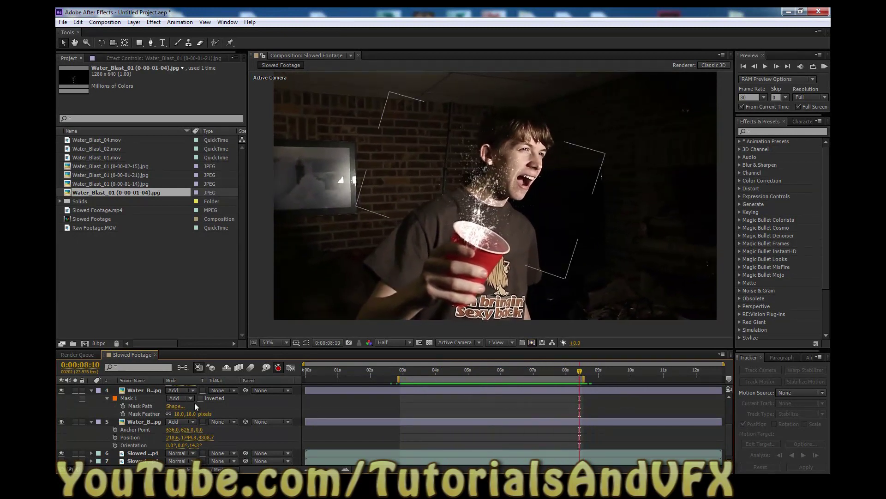
Examine how the splash's base overlaps the cup's front rim from 0:00:03:04 onward, stopping at 0:00:07:09
click(141, 453)
drag(580, 371, 409, 368)
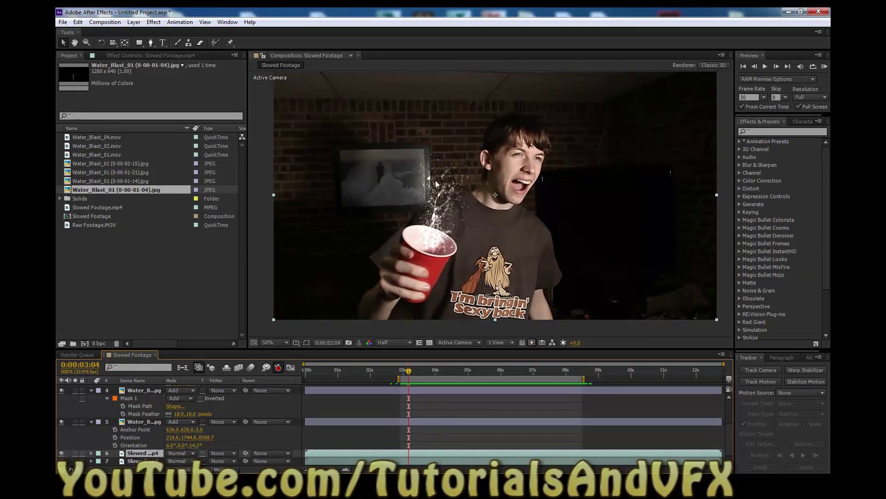
click(140, 427)
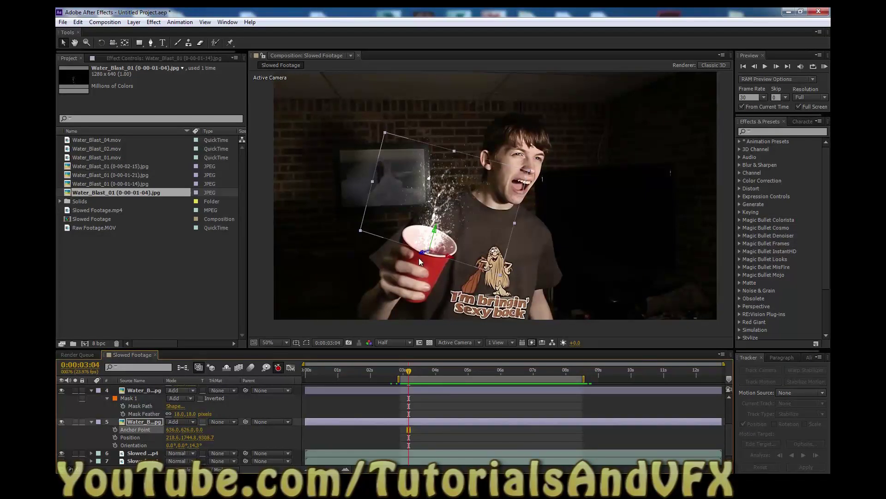
click(461, 370)
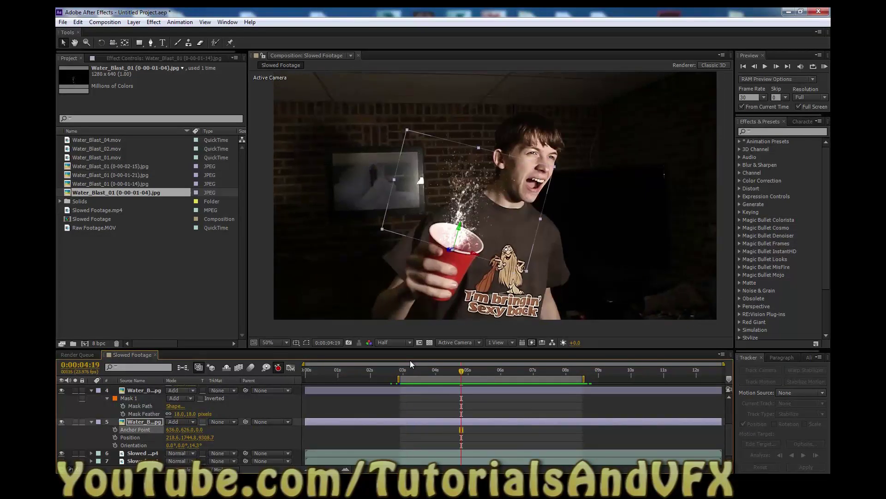
drag(466, 372, 546, 380)
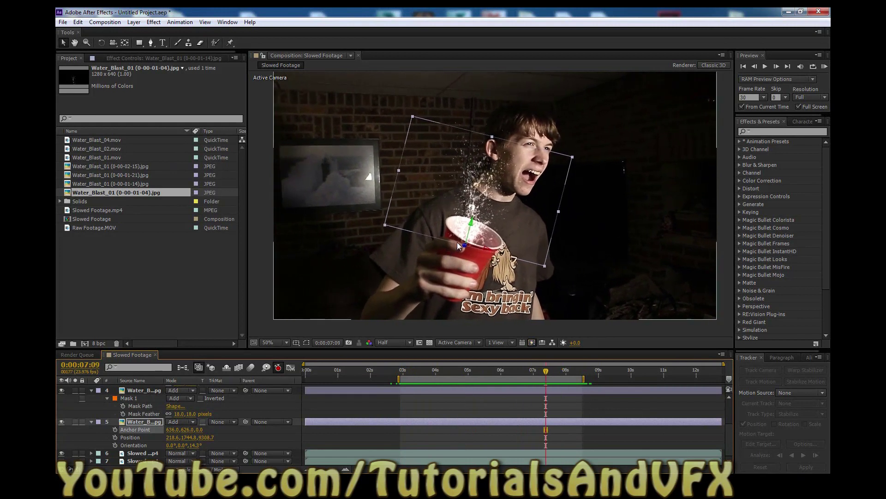
scroll(457, 242, up, 2)
click(75, 43)
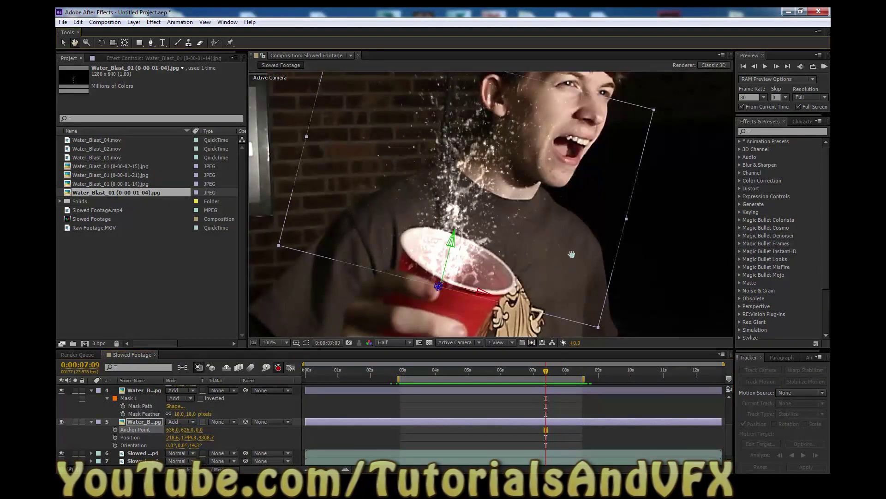
drag(553, 283, 553, 231)
scroll(553, 231, up, 1)
click(64, 43)
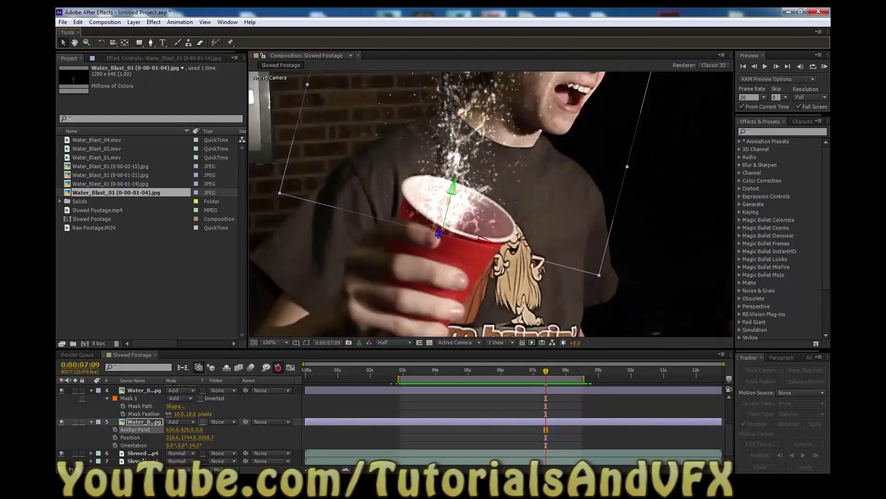
Duplicate the Slowed Footage layer and move the copy to the top of the layer stack
click(143, 453)
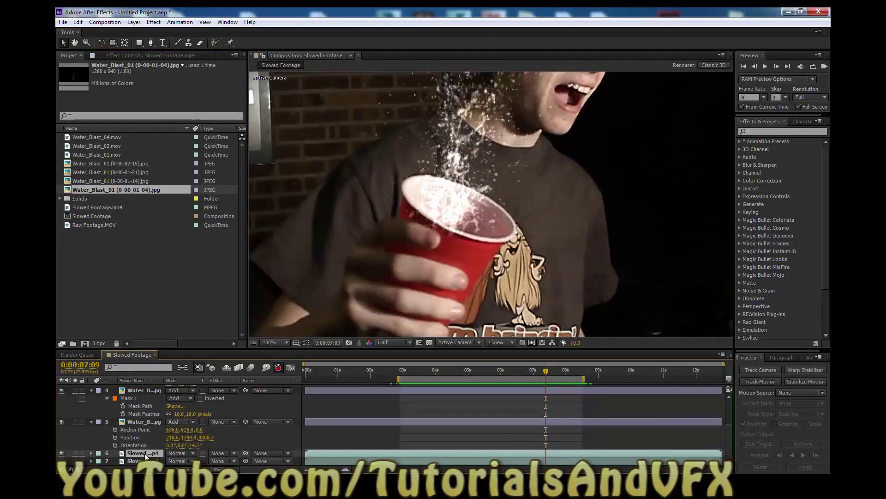
key(ctrl+d)
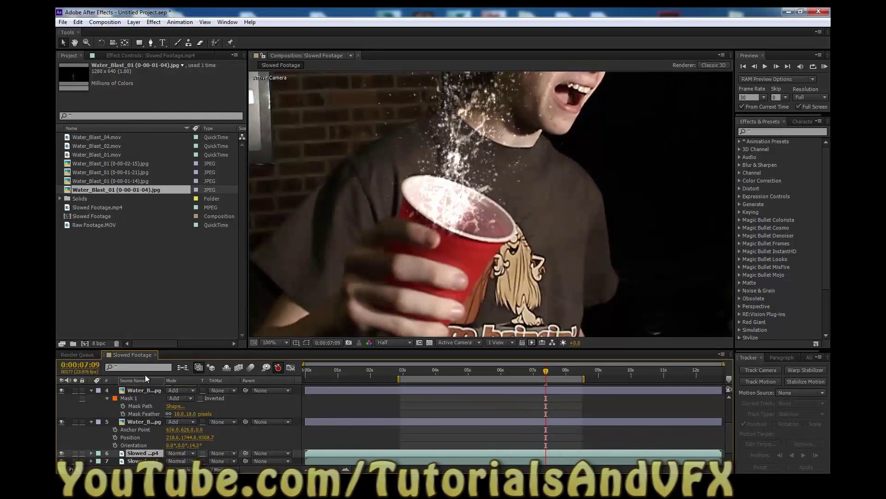
key(ctrl+bracketright)
key(ctrl+bracketright)
drag(146, 428, 143, 390)
scroll(152, 416, up, 1)
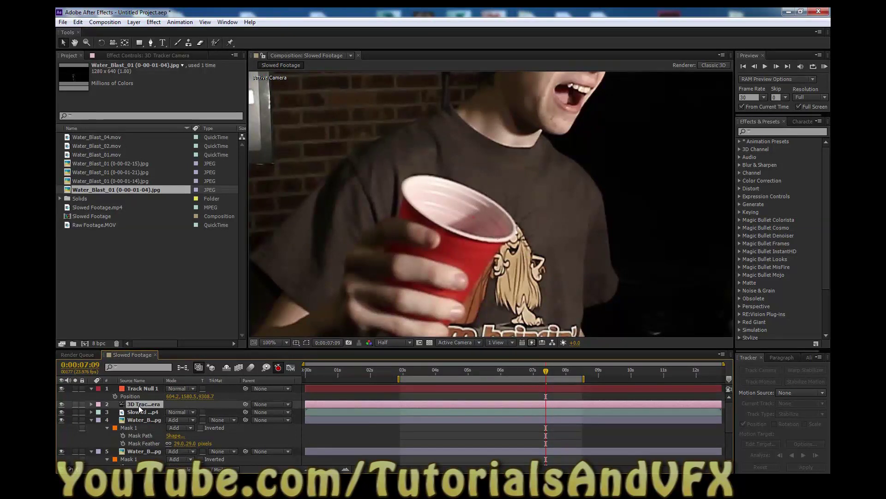
drag(135, 412, 138, 389)
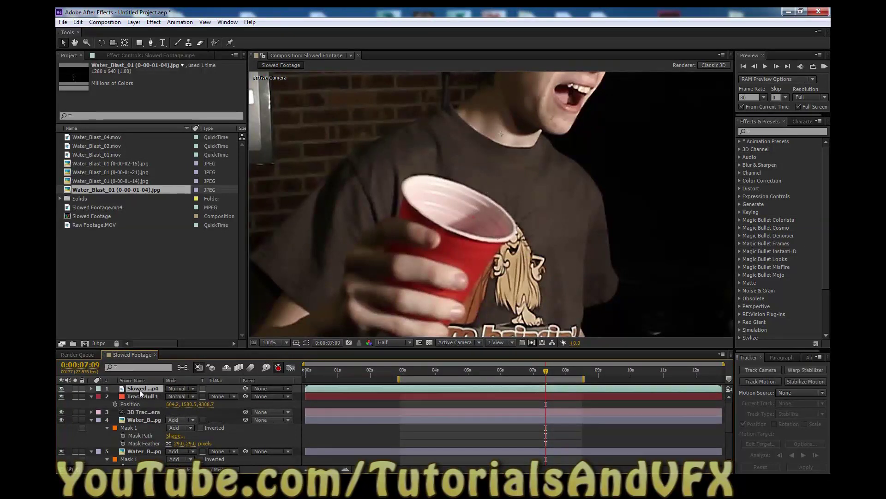
Reveal the top Slowed Footage layer's Opacity and set it to 0%
scroll(410, 282, down, 1)
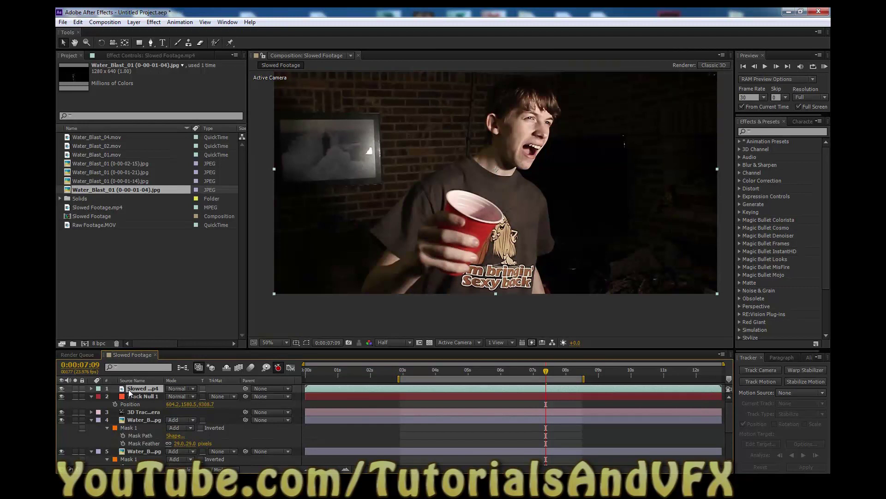
key(t)
drag(173, 396, 126, 396)
Start a Pen mask on the top Slowed Footage layer, tracing the cup's front rim as a curve from its left edge to its right edge
scroll(474, 292, up, 1)
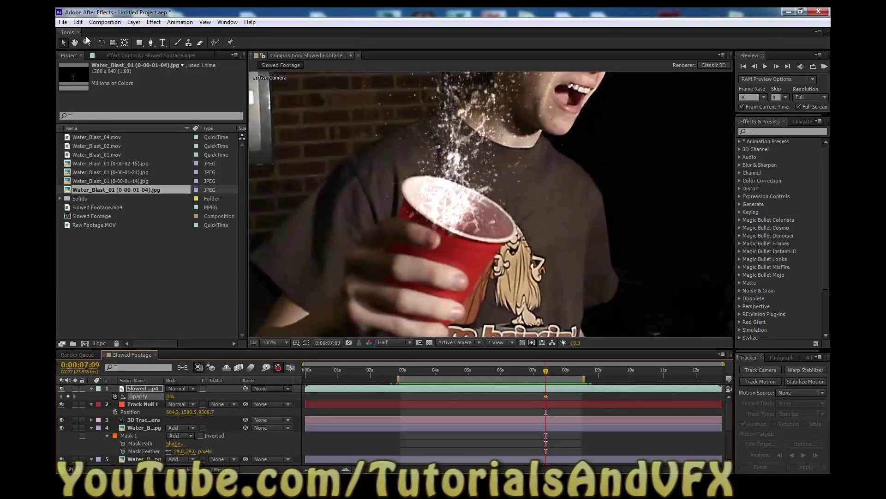
click(150, 42)
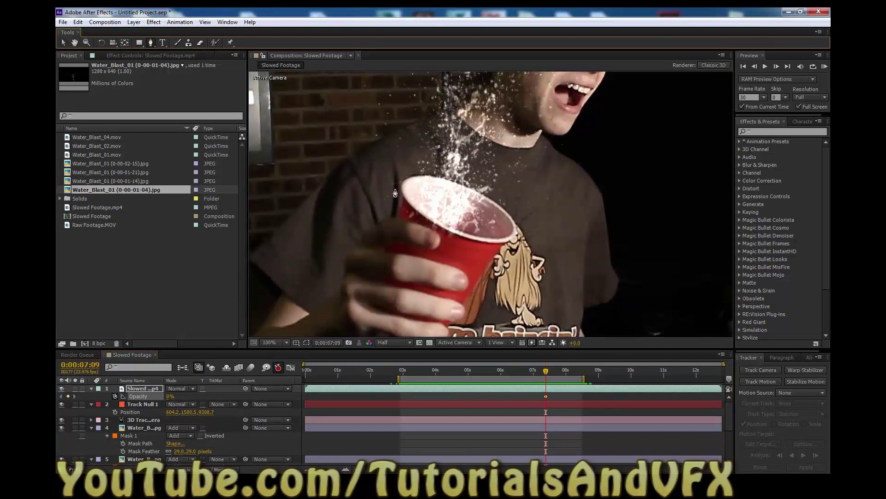
click(401, 185)
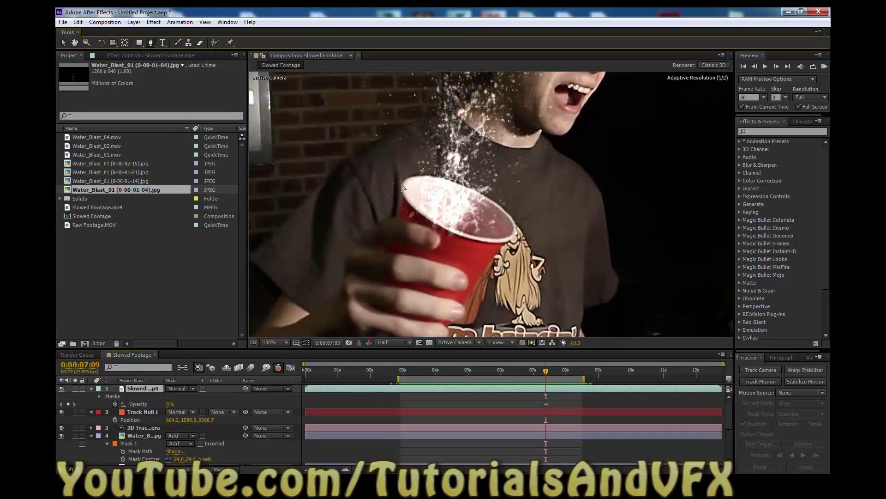
drag(514, 237, 587, 223)
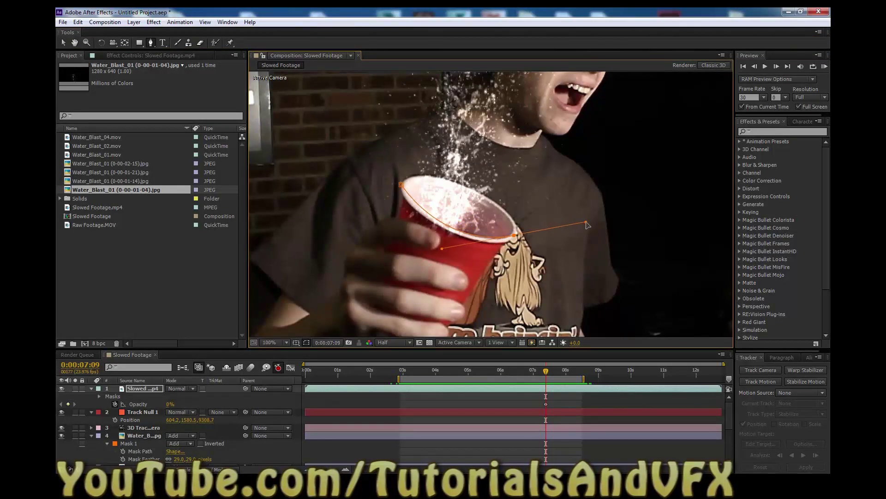
Continue the mask around the lower part of the frame, enclosing the hand and body, and close it at the cup's left rim
scroll(588, 265, down, 1)
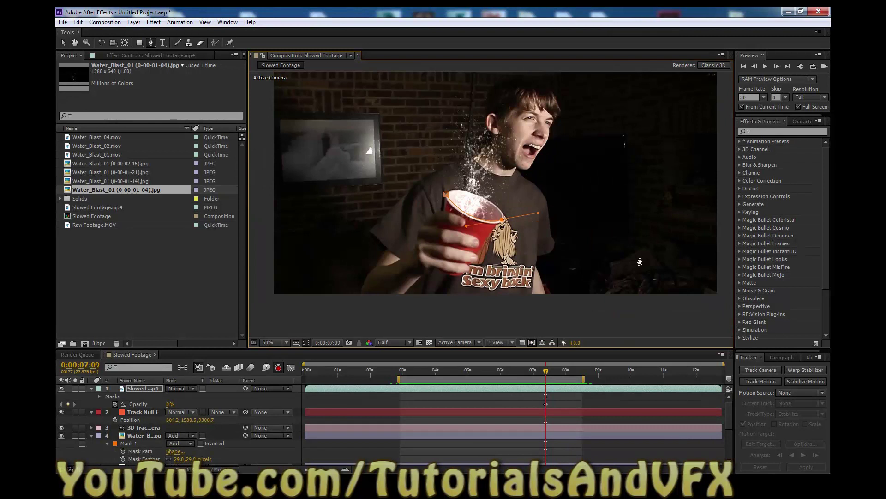
drag(655, 298, 638, 334)
click(275, 324)
click(332, 196)
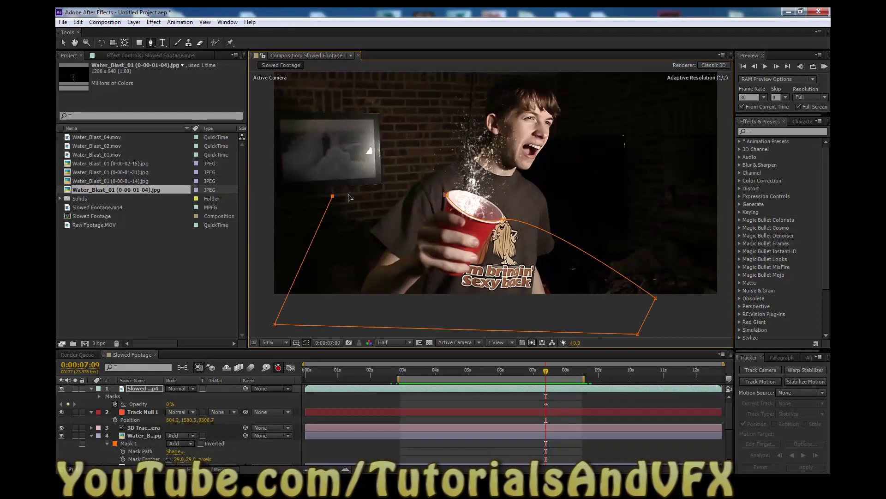
click(415, 176)
click(445, 196)
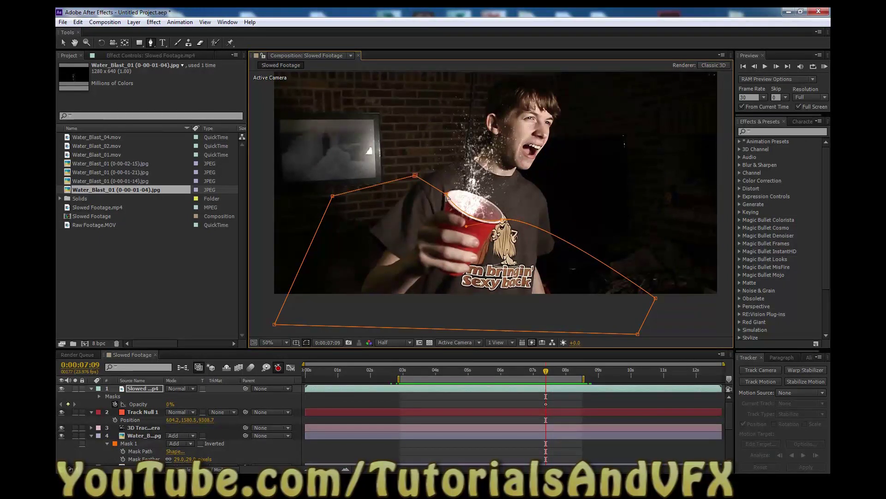
Reveal all mask properties of the top Slowed Footage layer and check the blend modes available for Mask 1
scroll(487, 222, up, 2)
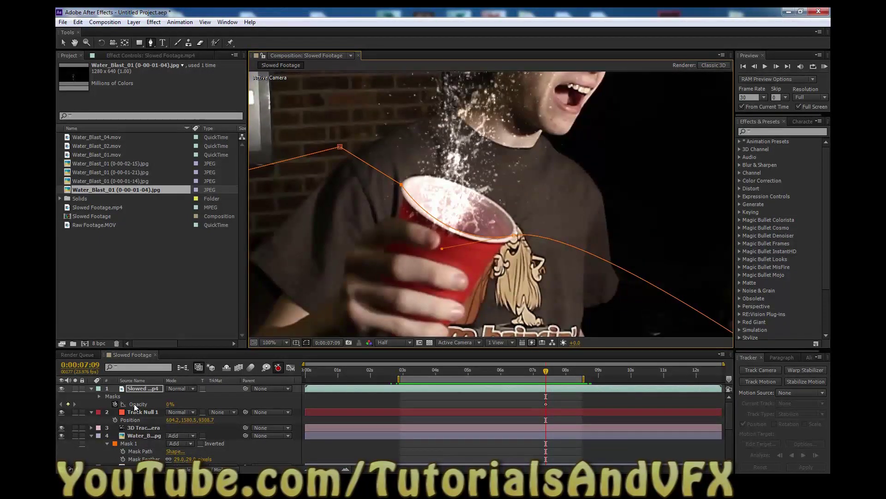
key(m)
key(m)
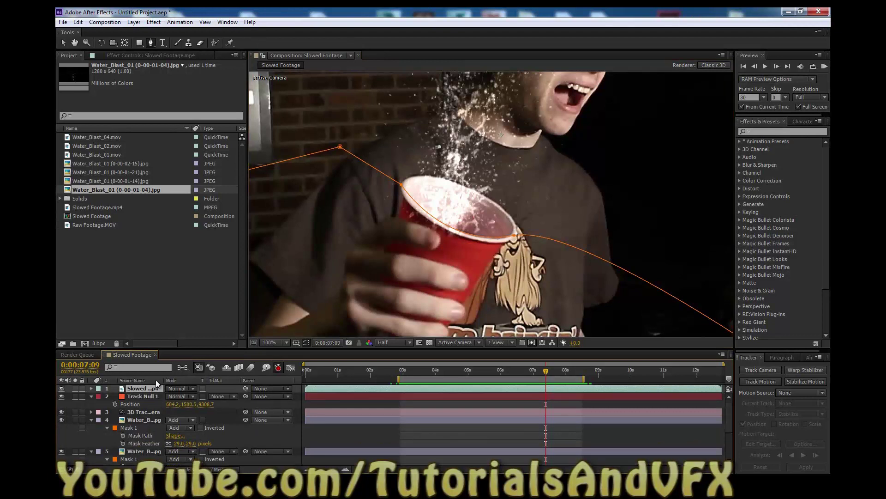
click(183, 400)
click(183, 398)
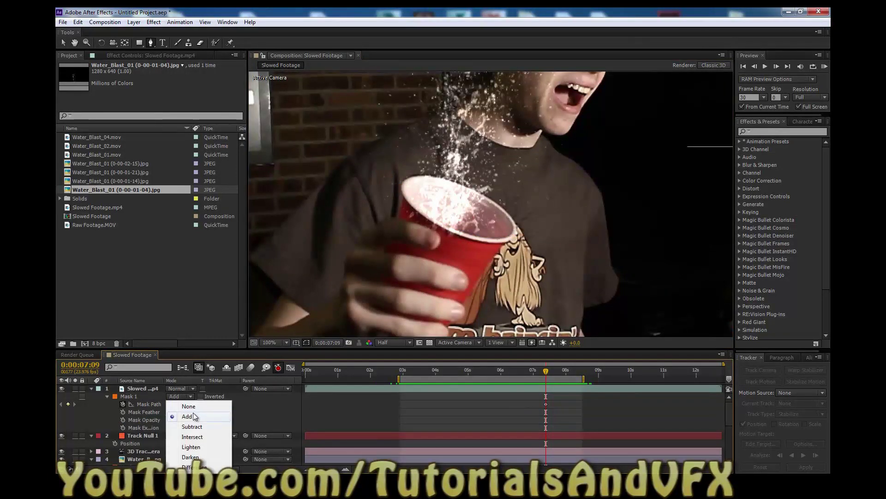
click(141, 388)
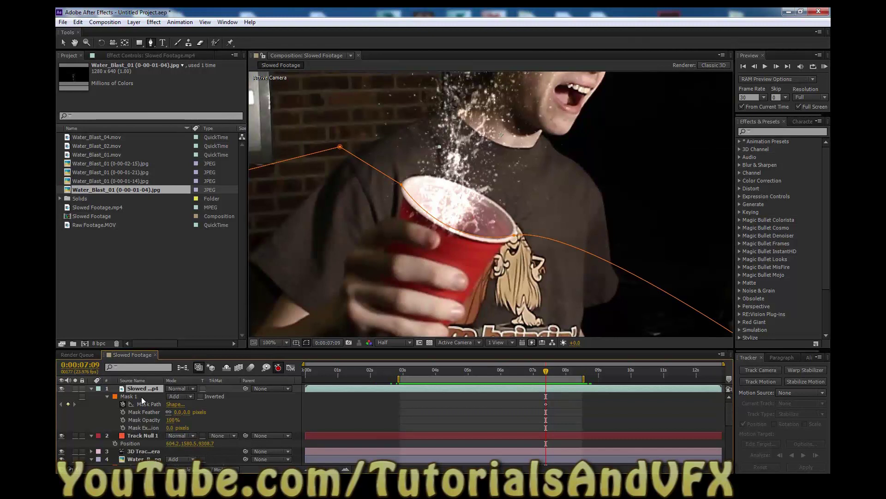
Reveal the top Slowed Footage layer's Opacity and set it to 100%
key(shift)
click(219, 413)
click(140, 391)
key(t)
drag(169, 396, 476, 395)
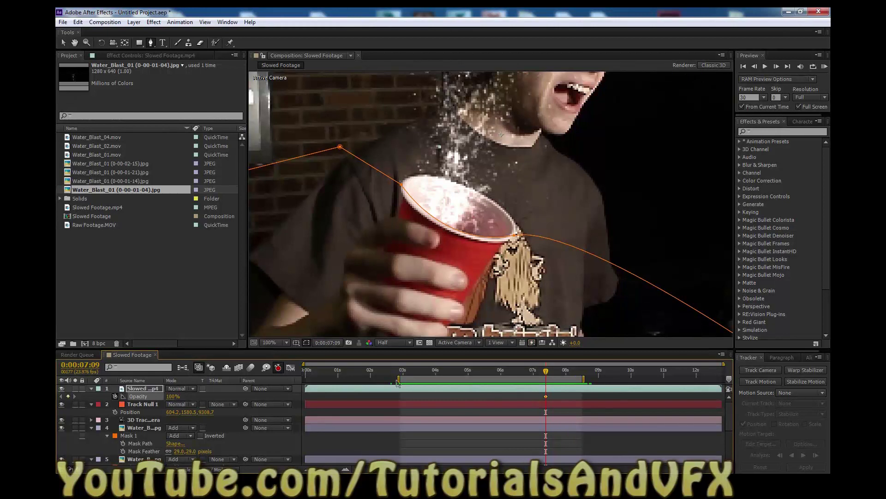
Hide the mask outline and compare the cup's rim with the top Slowed Footage layer hidden and shown
click(305, 342)
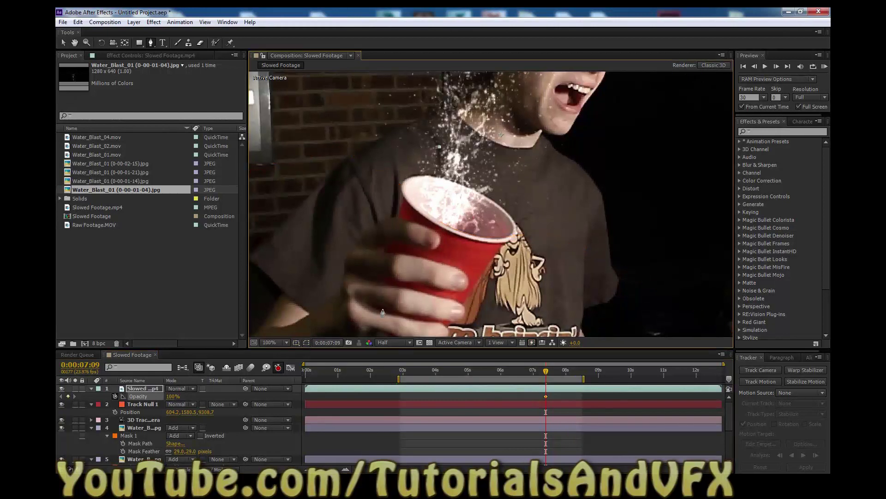
click(62, 388)
click(62, 389)
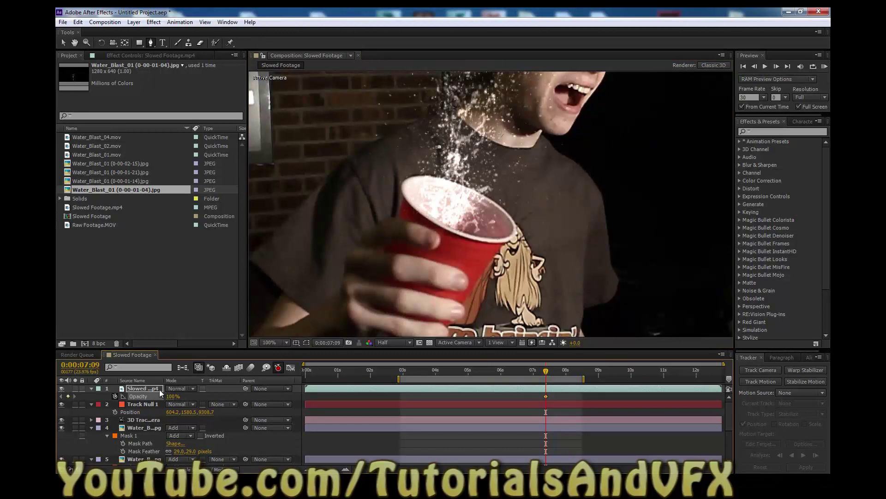
Reveal Mask 1's properties and reset its Mask Path animation, leaving one keyframe at 0:00:07:09
key(ctrl+v)
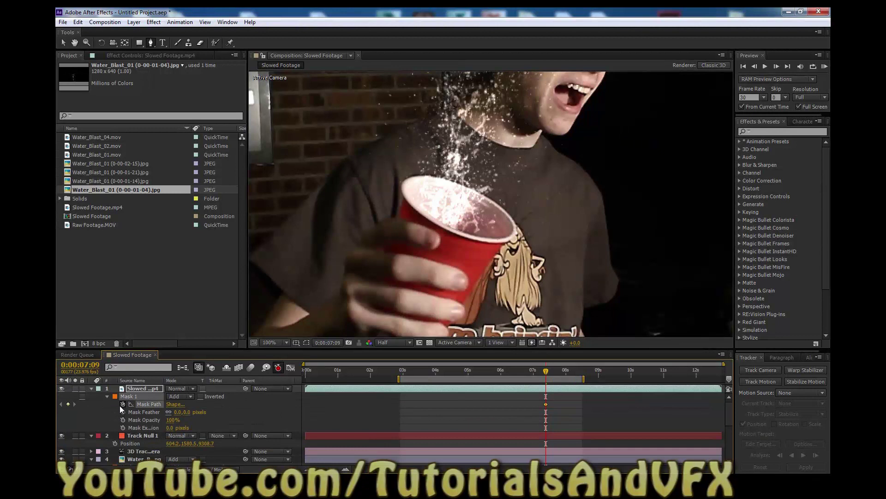
click(123, 404)
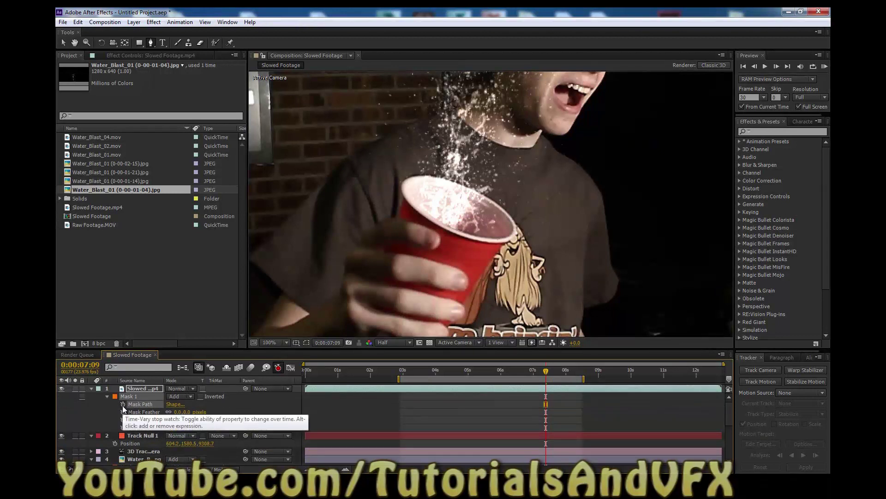
click(123, 405)
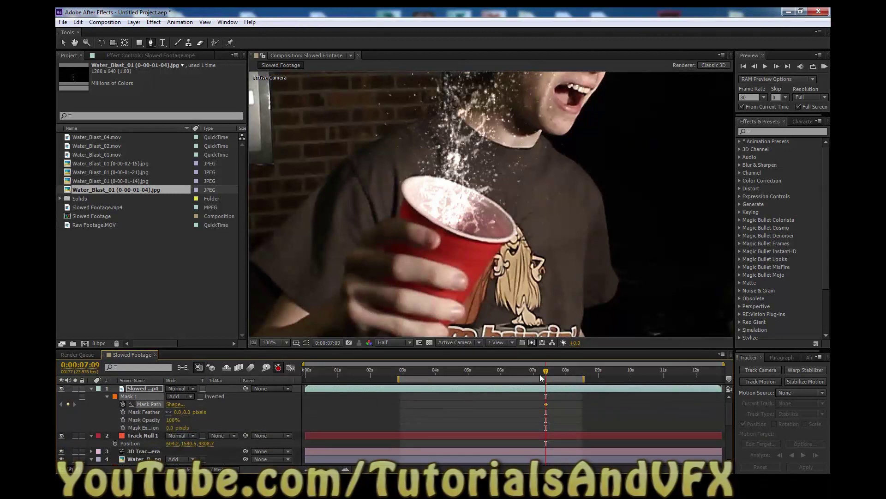
drag(546, 373, 546, 375)
Show the mask outline again, advance to 0:00:07:15 and switch to the Selection tool
click(298, 343)
click(306, 342)
key(Page_Down)
key(Page_Down)
key(Page_Down)
key(Page_Down)
key(Page_Down)
key(Page_Down)
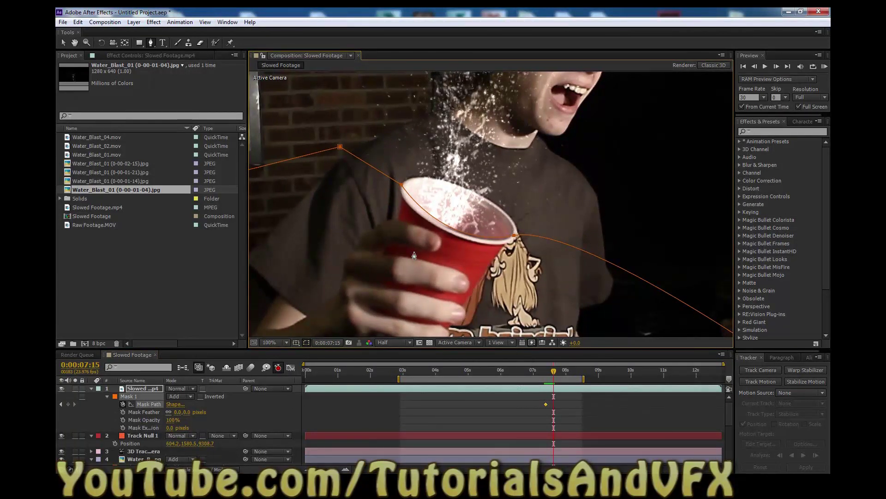
scroll(457, 227, up, 1)
click(63, 43)
click(539, 270)
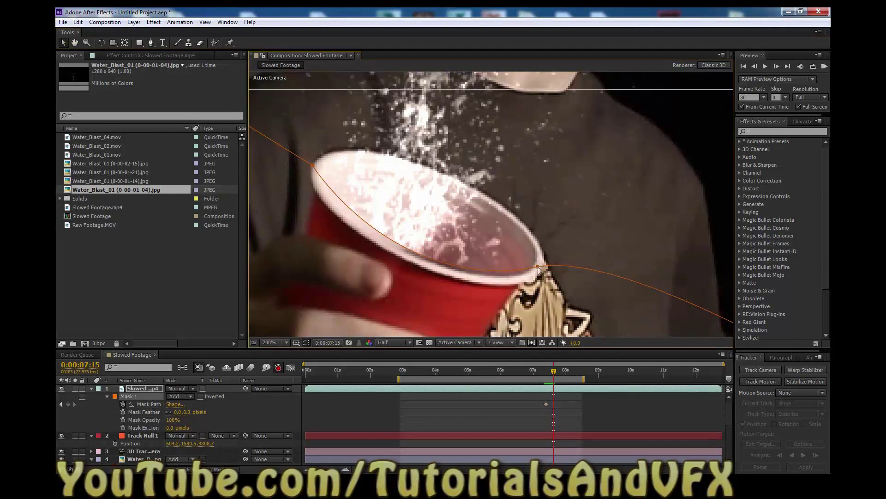
drag(540, 269, 538, 275)
key(ctrl+z)
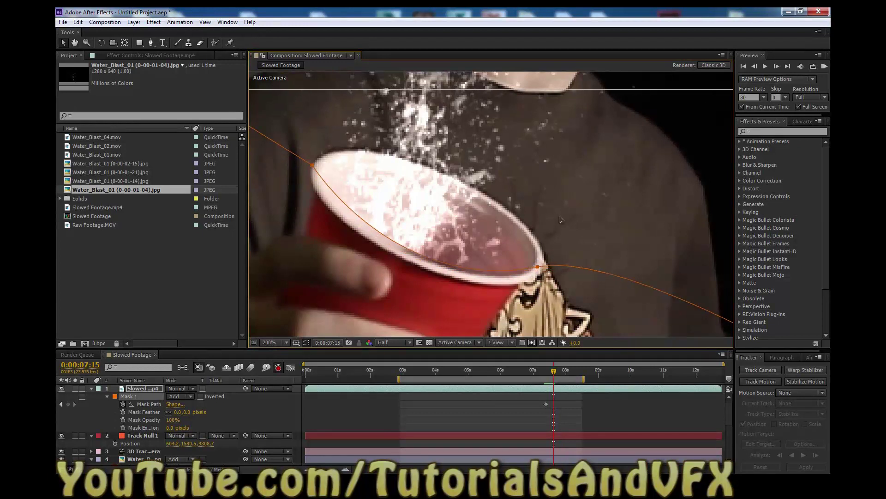
Select Mask 1 and shift its left and right rim points slightly down to fit the cup at 0:00:07:15
key(comma)
click(214, 414)
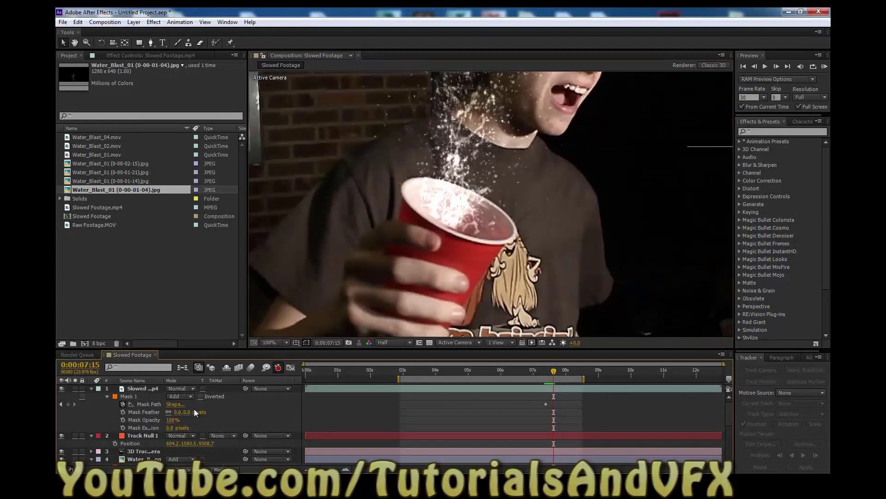
click(132, 397)
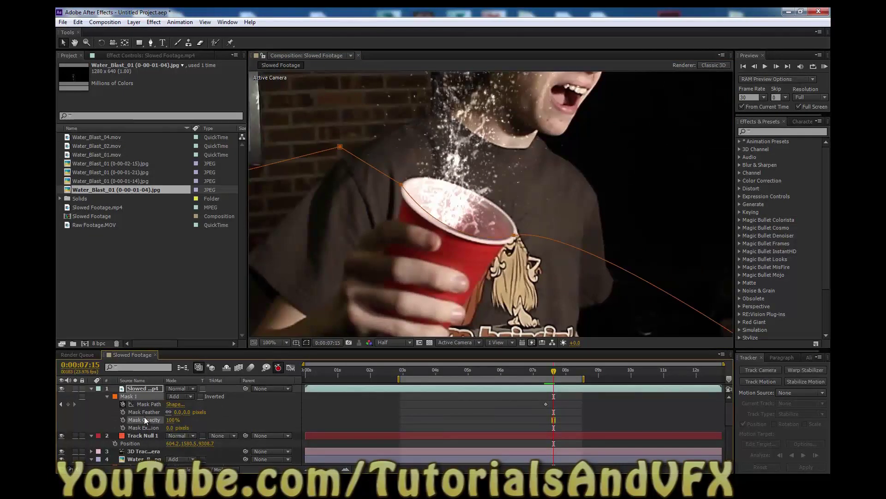
drag(402, 186, 403, 189)
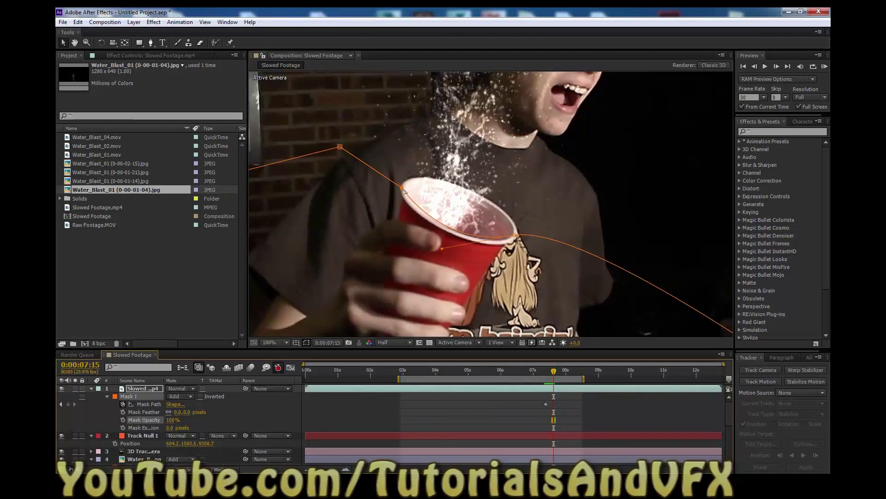
drag(516, 236, 513, 238)
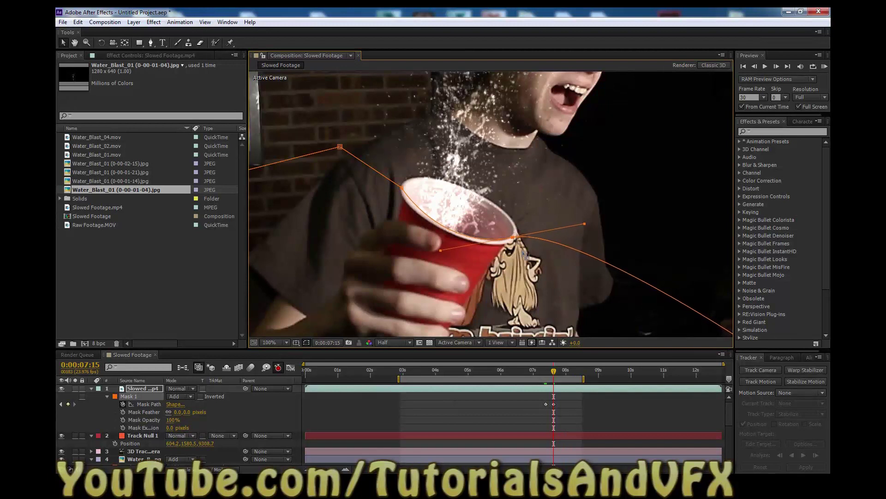
Advance to 0:00:07:21 and move both Mask 1 rim points to the right to match the cup's front edge
key(Page_Down)
key(Page_Down)
key(Page_Down)
key(Page_Down)
key(Page_Down)
key(Page_Down)
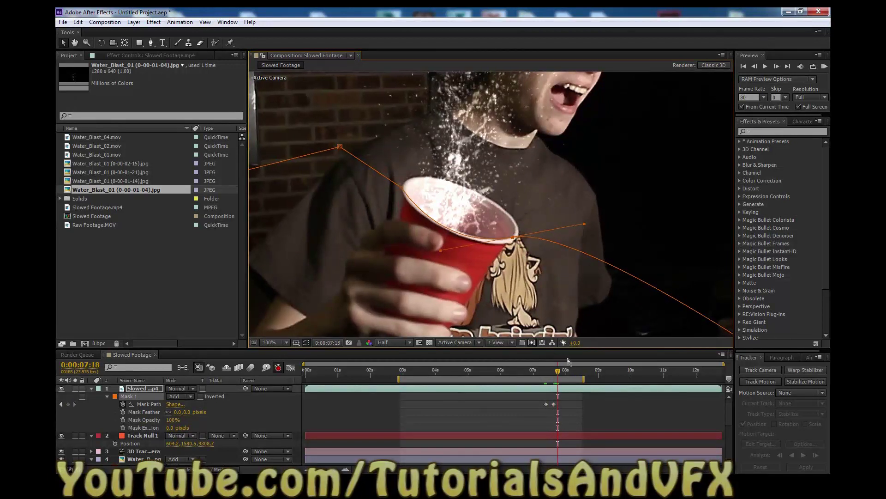
key(period)
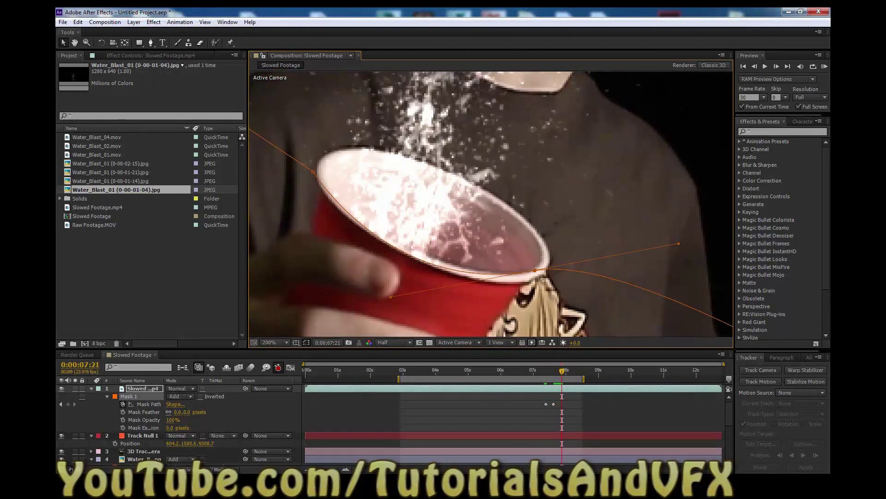
drag(535, 272, 538, 271)
drag(312, 174, 325, 171)
At 0:00:08:02, reposition Mask 1's rim points and adjust the right point's curve handle to follow the cup's front rim
key(Page_Down)
key(Page_Down)
key(Page_Down)
key(Page_Down)
key(Page_Down)
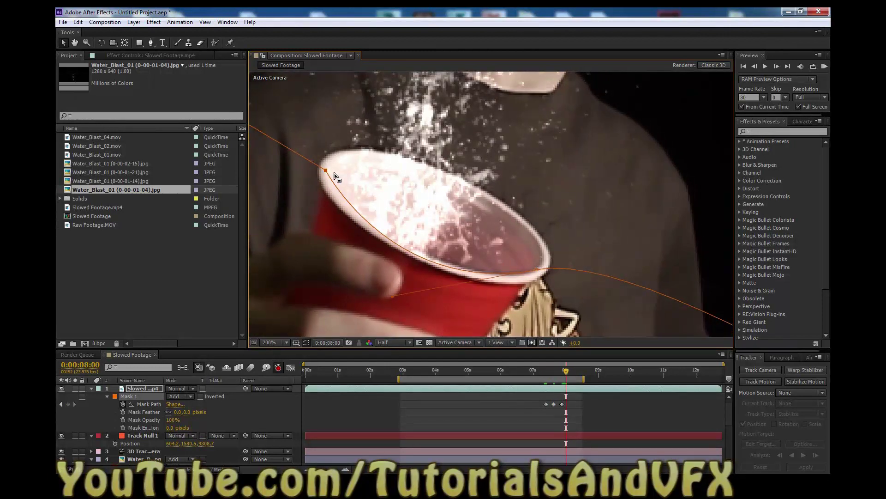
drag(327, 172, 326, 173)
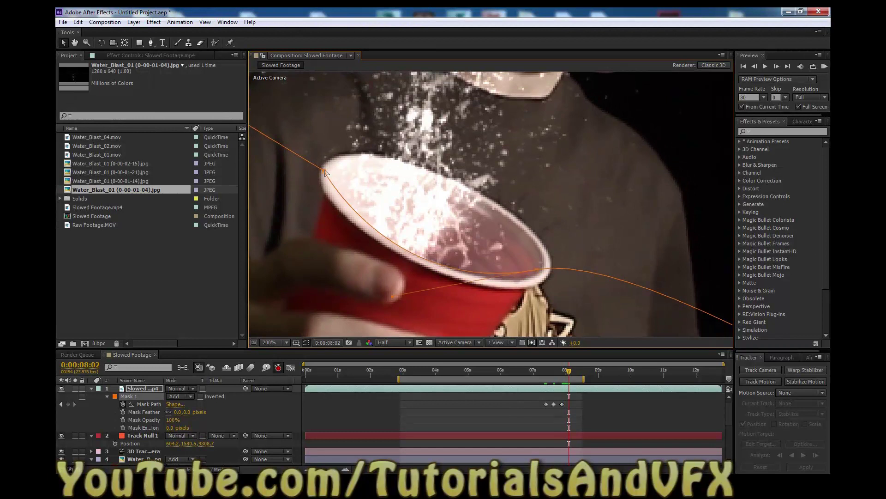
drag(538, 273, 546, 274)
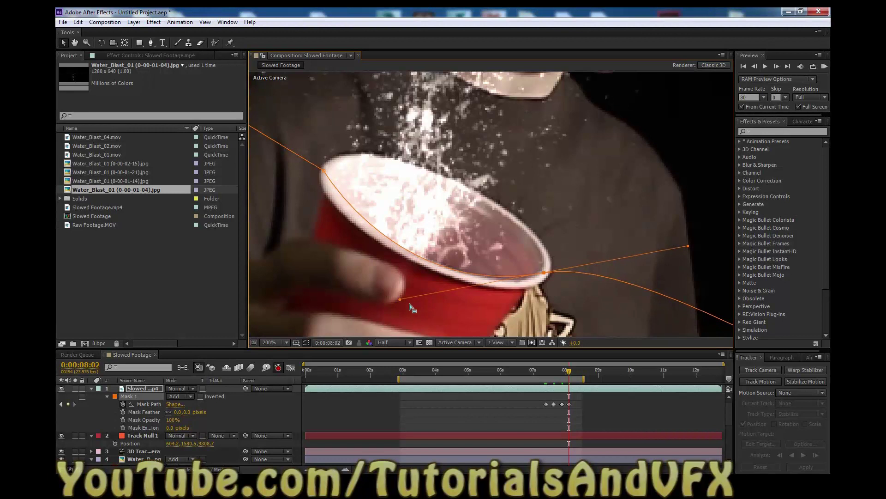
drag(400, 300, 422, 306)
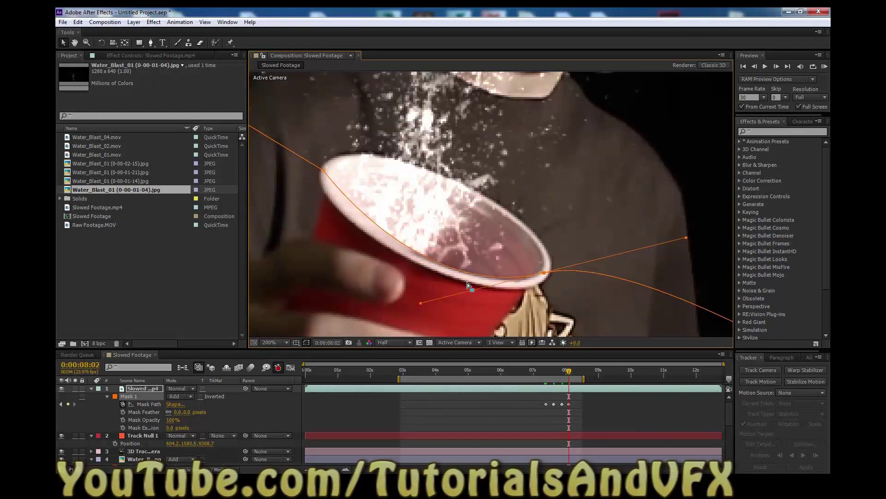
At 0:00:08:08, move Mask 1's right rim point down and right onto the cup's right edge
key(Page_Down)
key(Page_Down)
key(Page_Down)
key(Page_Down)
key(Page_Down)
key(Page_Down)
drag(544, 273, 560, 284)
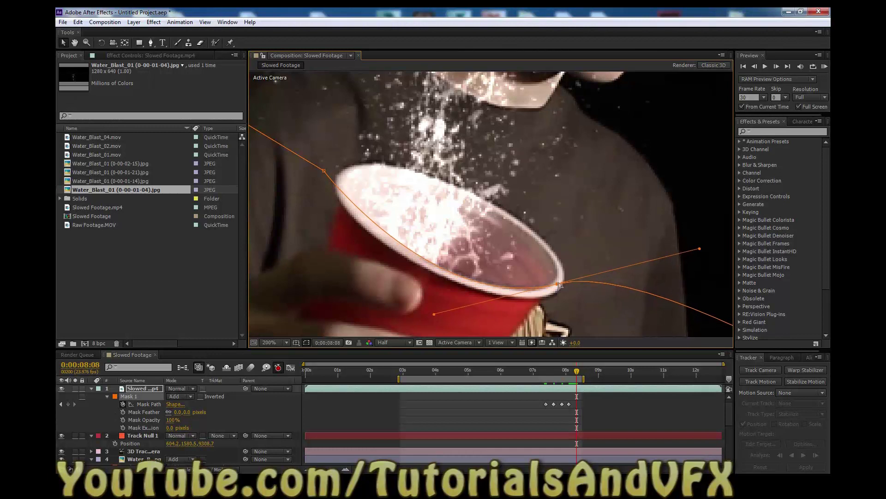
Advance to 0:00:08:13 and move both Mask 1 rim points to the right and slightly down onto the cup's front rim
key(Page_Down)
key(Page_Down)
key(Page_Down)
key(Page_Down)
key(Page_Down)
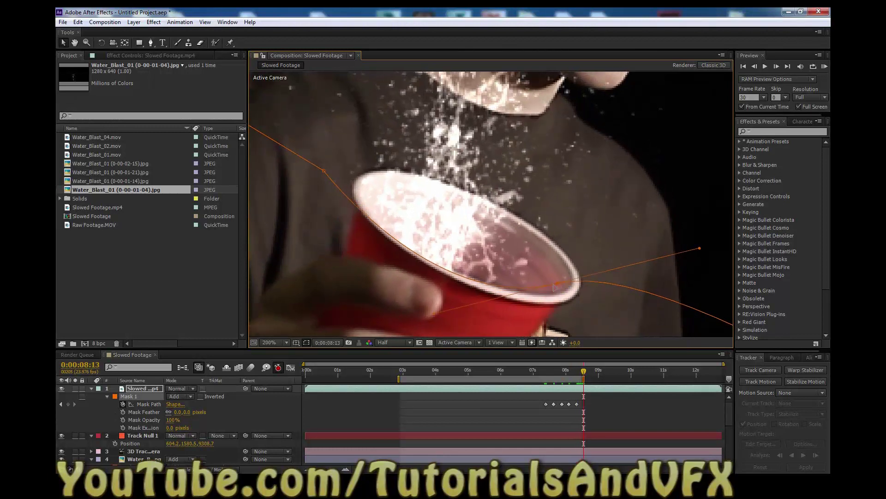
drag(558, 284, 571, 292)
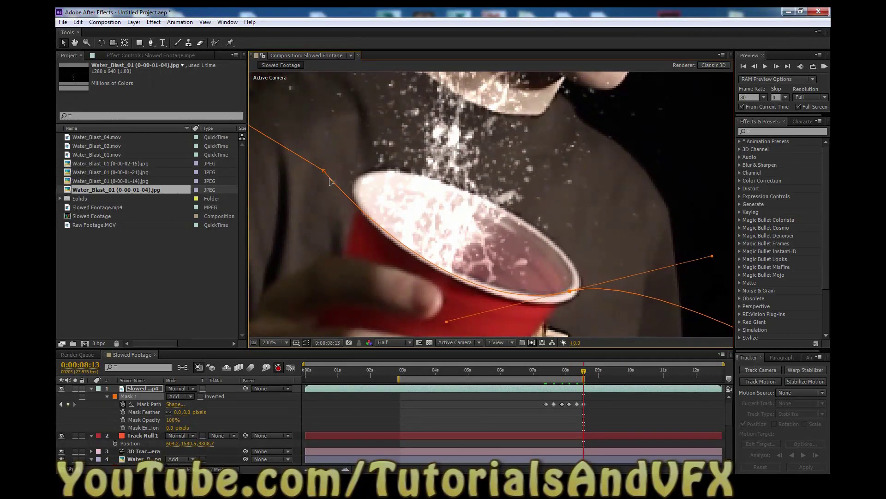
drag(324, 171, 336, 175)
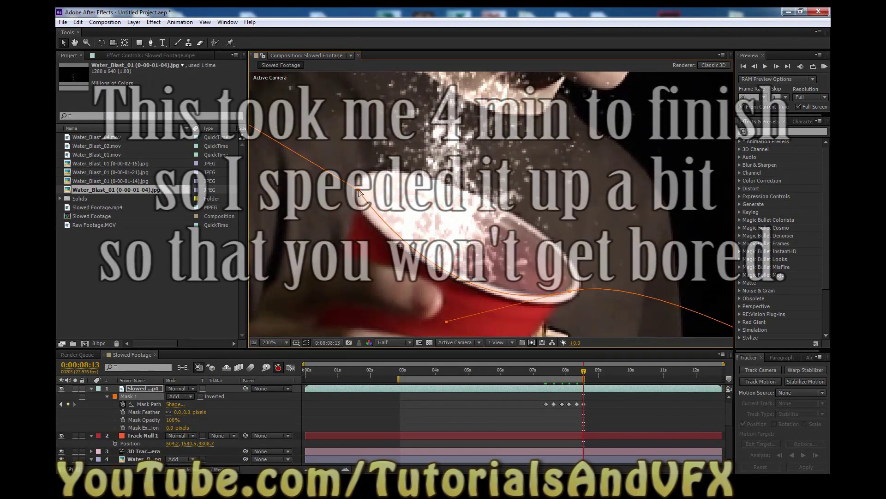
Return to the first Mask Path keyframe, step back five more frames, and nudge both Mask 1 rim points slightly right and up
key(Page_Up)
key(Page_Up)
key(Page_Up)
key(Page_Up)
drag(578, 372, 546, 372)
key(Page_Up)
key(Page_Up)
key(Page_Up)
key(Page_Up)
key(Page_Up)
drag(538, 267, 540, 265)
drag(312, 166, 317, 165)
Four frames earlier, nudge Mask 1's right rim point up and right and its left point down and left to fit the rim
key(Page_Up)
key(Page_Up)
key(Page_Up)
key(Page_Up)
drag(539, 266, 542, 263)
drag(317, 166, 312, 175)
Step back eight frames and move both Mask 1 rim points down and left, shifting the right point the most
key(Page_Up)
key(Page_Up)
key(Page_Up)
key(Page_Up)
key(Page_Up)
key(Page_Up)
key(Page_Up)
key(Page_Up)
drag(541, 263, 514, 283)
drag(312, 175, 300, 185)
Step back five frames and shift both Mask 1 rim points left and very slightly up to follow the cup
key(Page_Up)
key(Page_Up)
key(Page_Up)
key(Page_Up)
key(Page_Up)
drag(513, 283, 505, 281)
drag(300, 184, 292, 182)
Another five frames earlier, move both Mask 1 rim points left, raising the left point slightly more than the right
key(Page_Up)
key(Page_Up)
key(Page_Up)
key(Page_Up)
key(Page_Up)
drag(504, 280, 494, 278)
drag(292, 181, 284, 176)
Key the mask path five frames further back with both rim points moved diagonally up and left along the cup
key(Page_Up)
key(Page_Up)
key(Page_Up)
key(Page_Up)
key(Page_Up)
drag(494, 277, 486, 270)
drag(283, 175, 277, 170)
Step back six frames and move both Mask 1 rim points up and left to match the cup's front rim
key(Page_Up)
key(Page_Up)
key(Page_Up)
key(Page_Up)
key(Page_Up)
key(Page_Up)
drag(486, 270, 478, 263)
drag(277, 170, 271, 164)
Six frames earlier, move both Mask 1 rim points up and raise the right point's curve handle to follow the rim
key(Page_Up)
key(Page_Up)
key(Page_Up)
key(Page_Up)
key(Page_Up)
key(Page_Up)
drag(478, 263, 471, 257)
drag(271, 164, 270, 160)
drag(324, 284, 323, 275)
Step back nine frames, move Mask 1's left rim point down and left, and fine-tune the right point and its curve handle
key(Page_Up)
key(Page_Up)
key(Page_Up)
key(Page_Up)
drag(470, 257, 553, 265)
key(Page_Up)
key(Page_Up)
key(Page_Up)
key(Page_Up)
key(Page_Up)
drag(398, 176, 391, 186)
drag(599, 270, 597, 272)
drag(448, 290, 451, 291)
Three frames earlier, move Mask 1's left rim point slightly down and left and its right point well down and left
key(Page_Up)
key(Page_Up)
key(Page_Up)
drag(391, 186, 387, 196)
drag(597, 272, 573, 300)
Step back seven frames, move Mask 1's left rim point down and left, and nudge the right point slightly up
key(Page_Up)
key(Page_Up)
key(Page_Up)
key(Page_Up)
key(Page_Up)
key(Page_Up)
key(Page_Up)
drag(386, 196, 372, 220)
drag(574, 300, 572, 296)
Check the mask at 0:00:04:20, go back about ten frames, and move both rim points down and left onto the cup's edge
key(Page_Down)
key(Page_Down)
key(Page_Down)
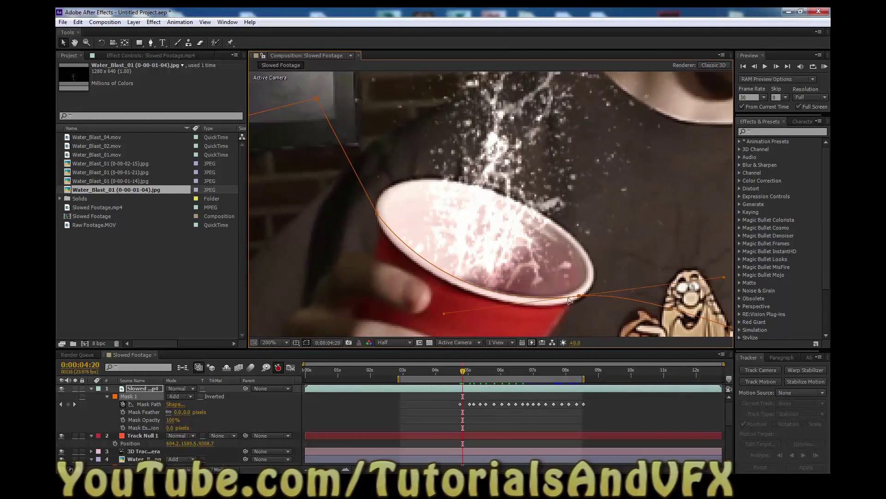
key(Page_Up)
key(Page_Up)
key(Page_Up)
key(Page_Up)
key(Page_Up)
key(Page_Up)
key(Page_Up)
key(Page_Up)
key(Page_Up)
key(Page_Up)
drag(379, 210, 368, 242)
drag(579, 291, 563, 318)
Step back six frames and nudge both Mask 1 rim points slightly down and left
key(Page_Up)
key(Page_Up)
key(Page_Up)
key(Page_Up)
key(Page_Up)
key(Page_Up)
drag(368, 242, 365, 247)
drag(563, 318, 558, 329)
Eight frames earlier, raise both Mask 1 rim points slightly and shift the right point well to the left
key(Page_Up)
key(Page_Up)
key(Page_Up)
key(Page_Up)
key(Page_Up)
key(Page_Up)
key(Page_Up)
key(Page_Up)
drag(365, 247, 360, 236)
drag(558, 329, 515, 318)
Step back six frames and move Mask 1's left rim point left and slightly up onto the cup's left edge
key(Page_Up)
key(Page_Up)
key(Page_Up)
key(Page_Up)
key(Page_Up)
key(Page_Up)
drag(360, 236, 327, 231)
Step back four frames and move both Mask 1 rim points left and up to match the cup's position
key(Page_Up)
key(Page_Up)
key(Page_Up)
key(Page_Up)
drag(516, 318, 491, 310)
drag(327, 231, 305, 221)
Four frames earlier, move both Mask 1 rim points left and up and adjust the right point's curve handle to the rim
key(Page_Up)
key(Page_Up)
key(Page_Up)
key(Page_Up)
drag(491, 309, 457, 303)
drag(305, 221, 283, 212)
drag(323, 320, 330, 311)
Go back to 0:00:03:04 and move both Mask 1 rim points left and up onto the cup's front rim
key(Page_Up)
key(Page_Up)
key(Page_Up)
drag(457, 303, 441, 297)
drag(283, 212, 270, 203)
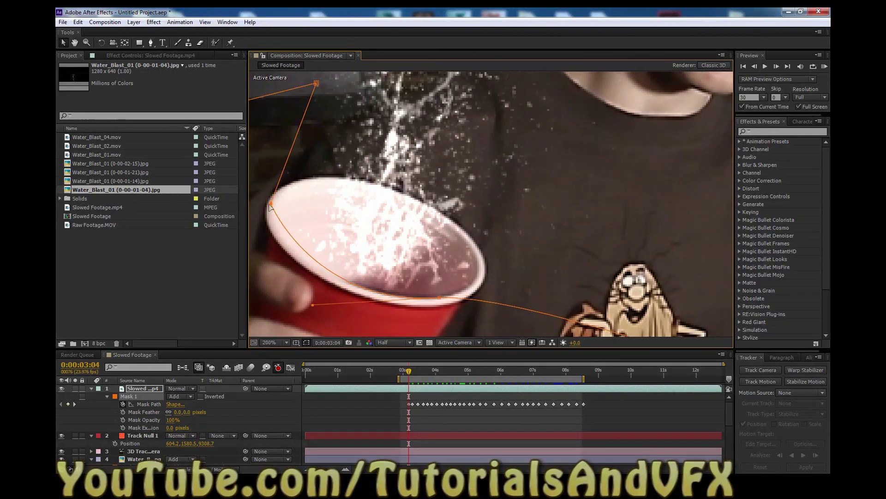
Step back from 0:00:03:04 and move both Mask 1 rim points left and slightly up to follow the cup's front rim
key(Page_Up)
key(Page_Up)
key(Page_Up)
drag(441, 296, 429, 293)
drag(270, 203, 258, 196)
drag(258, 197, 378, 195)
Go back to 0:00:02:21 and move both Mask 1 rim points left onto the cup's front rim
key(Page_Up)
key(Page_Up)
key(Page_Up)
drag(549, 290, 540, 287)
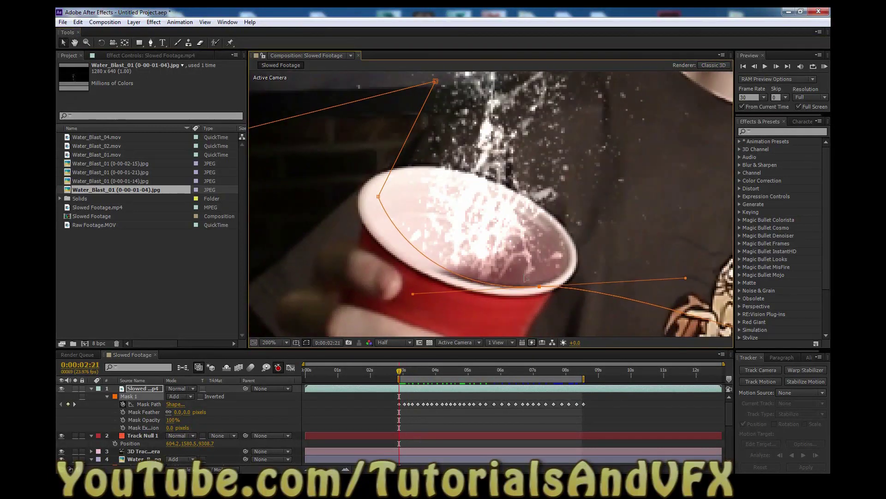
drag(376, 194, 362, 194)
Step back four frames and move both Mask 1 rim points further left and slightly up onto the cup's rim
key(Page_Up)
key(Page_Up)
key(Page_Up)
key(Page_Up)
drag(539, 287, 518, 281)
drag(361, 195, 349, 192)
Check the mask's fit on the cup rim between 0:00:02:15 and 0:00:02:22, hiding the mask outline
key(Page_Up)
key(Page_Up)
key(Page_Up)
key(Page_Up)
key(Page_Down)
key(Page_Down)
key(Page_Down)
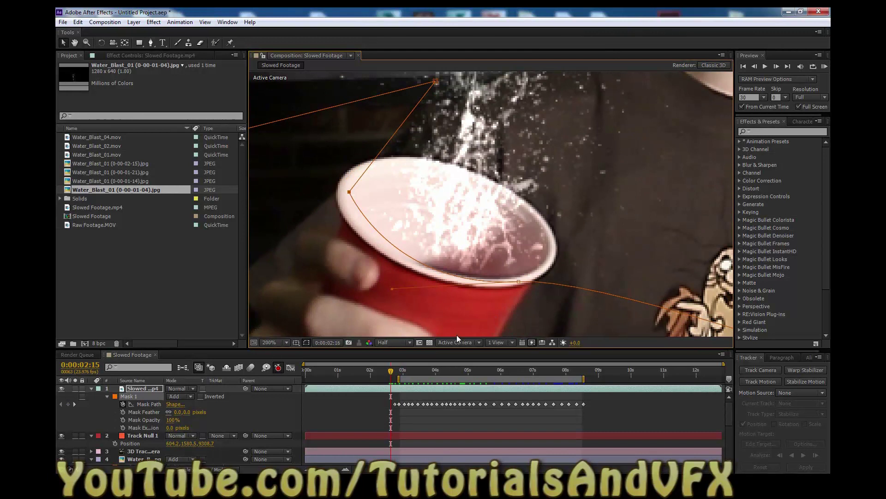
drag(393, 370, 397, 368)
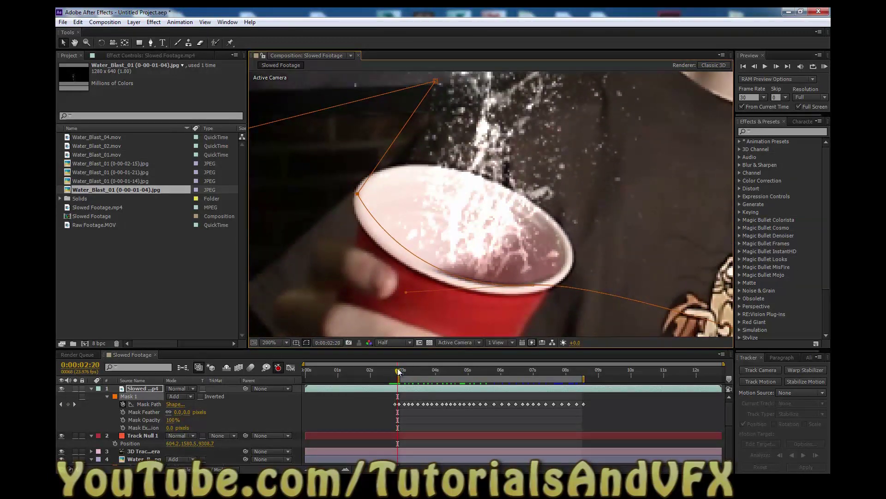
click(307, 344)
key(Page_Down)
key(Page_Down)
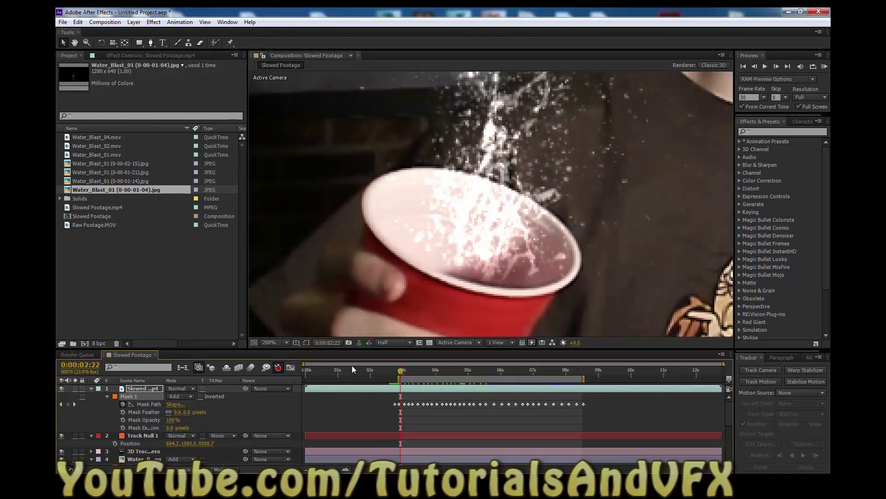
Set Mask 1's feather to 5 pixels at 0:00:02:22 and its expansion to -2 pixels at 0:00:06:15, both with keyframes
click(304, 342)
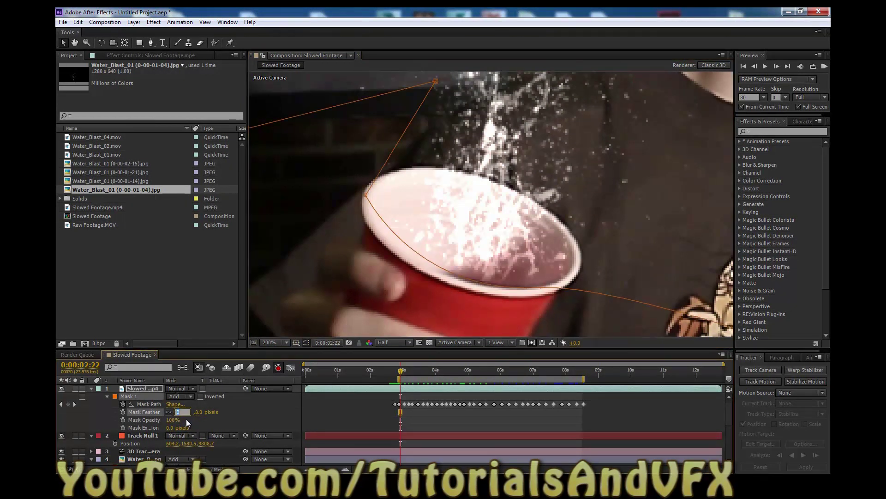
click(264, 411)
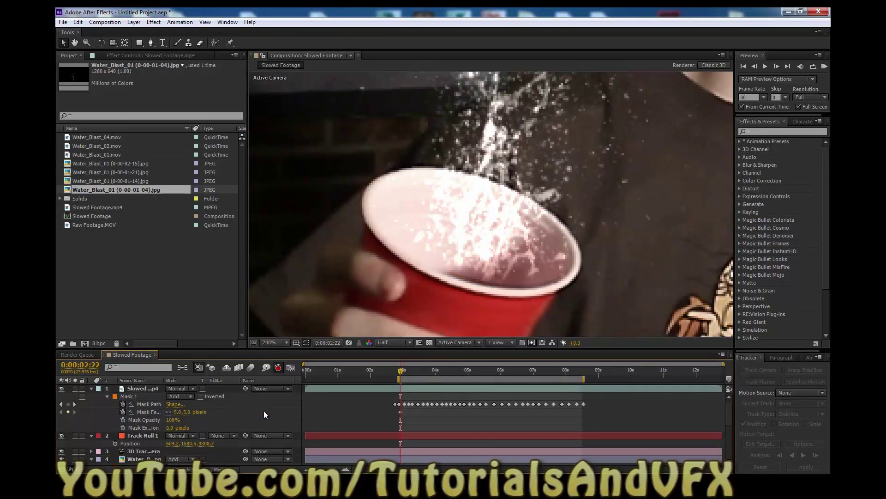
drag(393, 376, 522, 382)
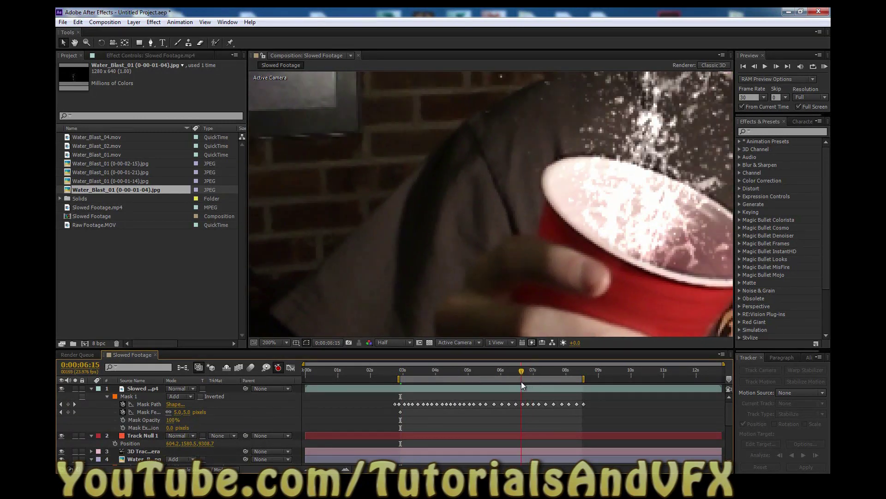
scroll(589, 294, down, 1)
scroll(590, 297, up, 1)
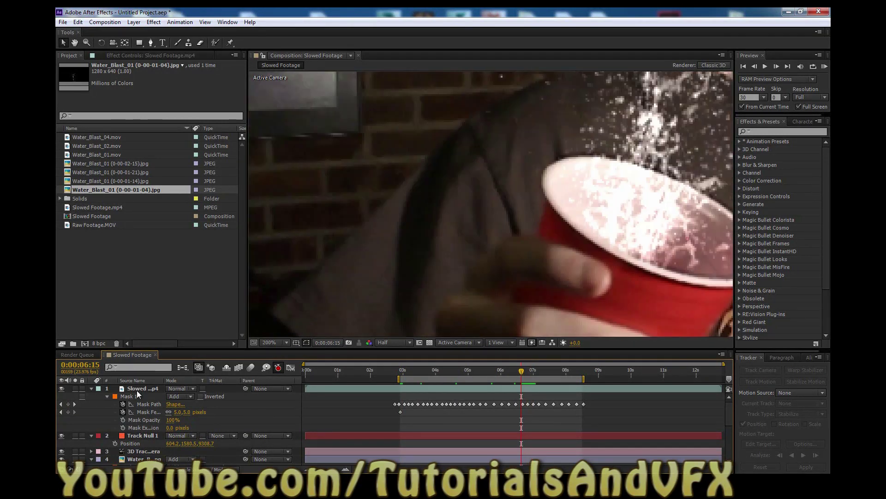
click(154, 426)
mouse_move(169, 427)
mouse_down()
mouse_move(144, 424)
mouse_move(162, 421)
mouse_up()
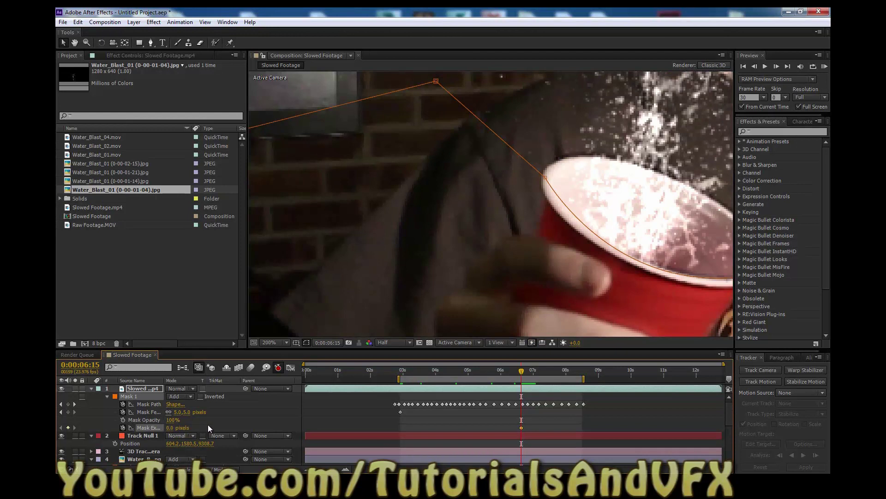
click(170, 428)
click(312, 419)
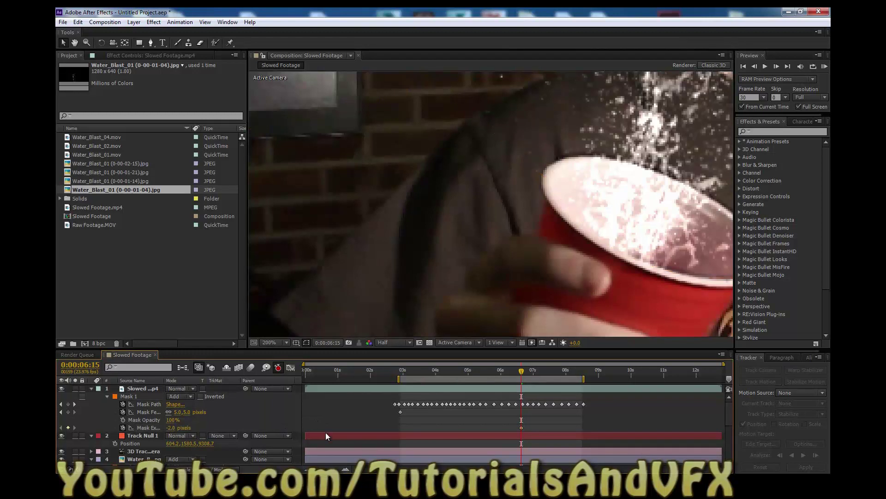
Preview the composite from 0:00:06:15 and again from 0:00:03:00 to check the masked cup rim over the water
key(comma)
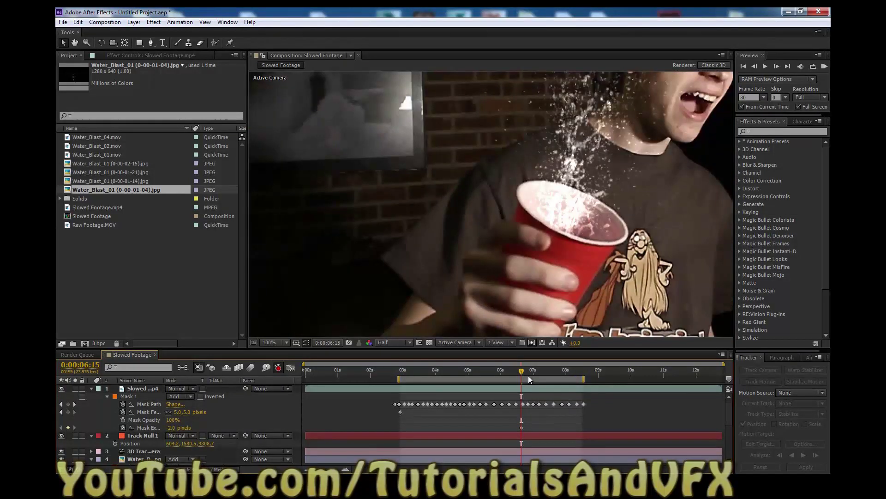
key(space)
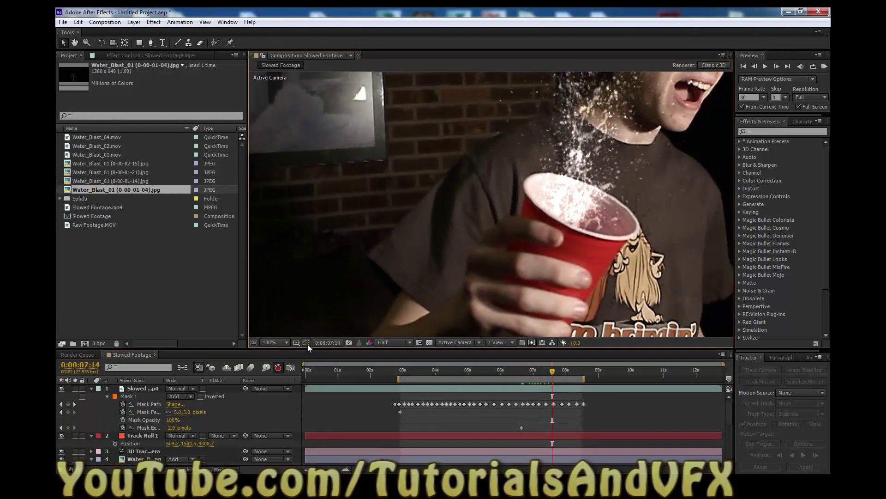
click(146, 383)
click(136, 389)
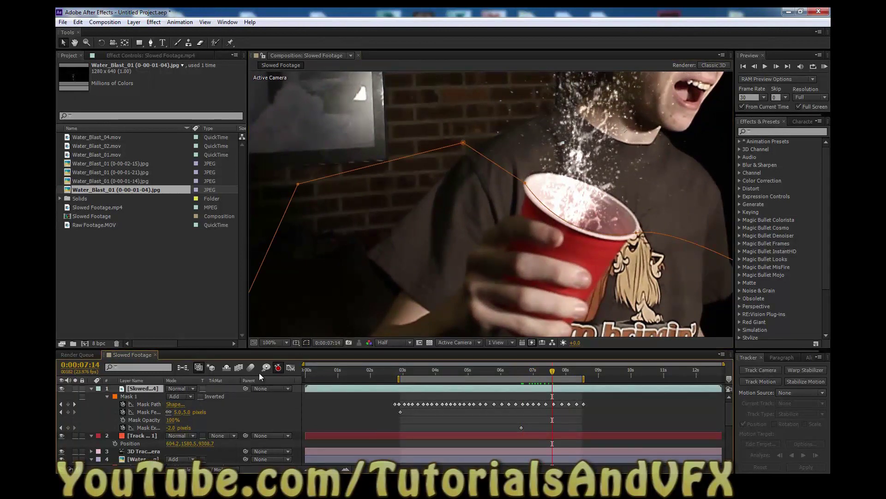
click(307, 343)
drag(552, 371, 403, 375)
key(comma)
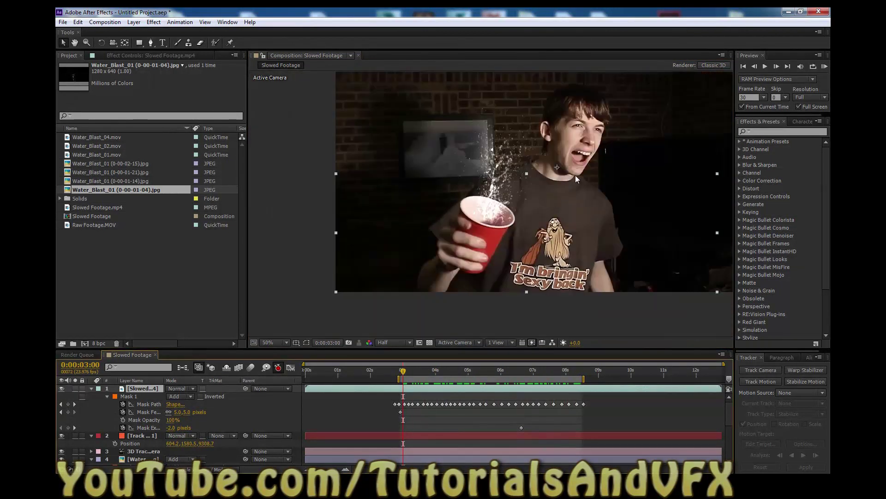
key(space)
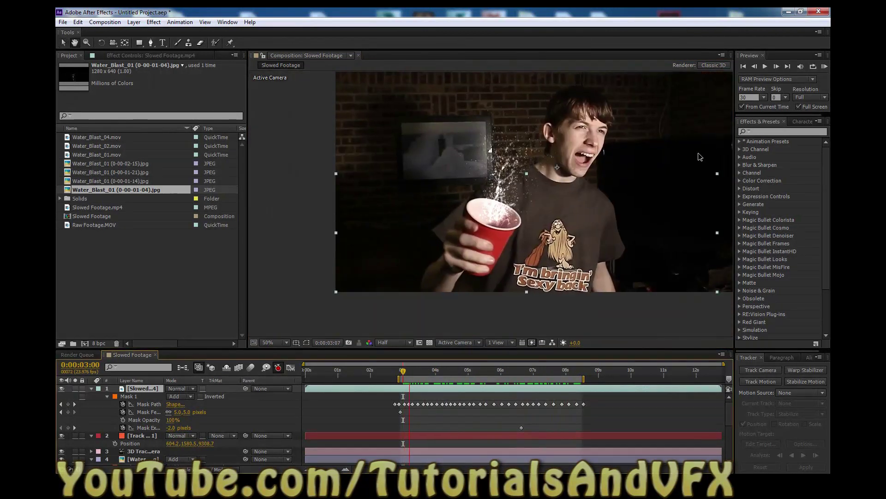
click(79, 47)
drag(541, 267, 484, 297)
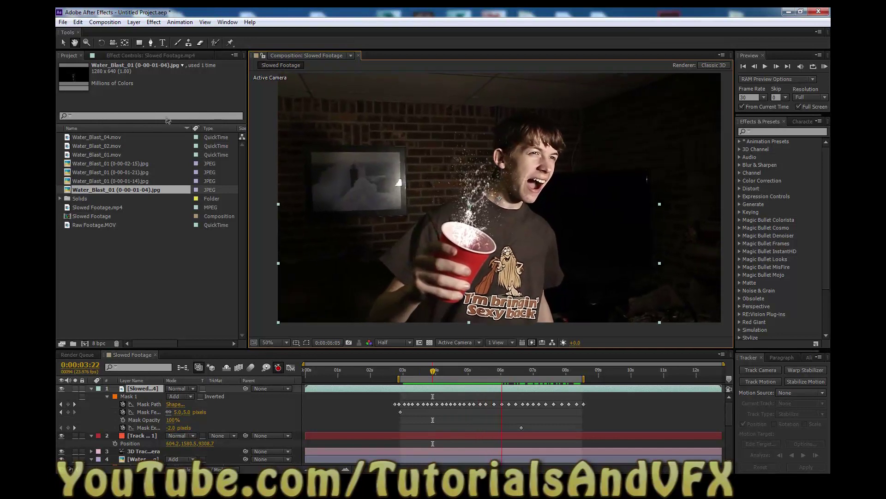
key(space)
Replay the shot several times from about 0:00:03:06 to check how the splash follows the cup
click(250, 428)
scroll(249, 427, down, 5)
click(64, 43)
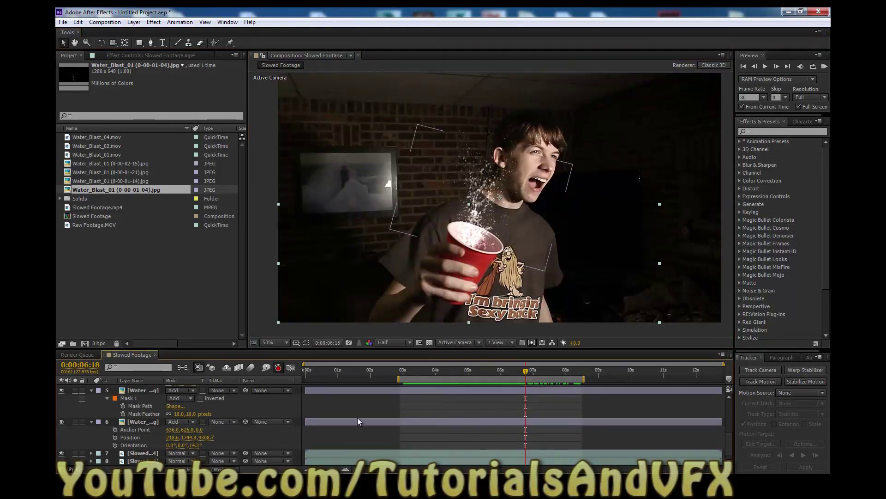
drag(525, 371, 413, 375)
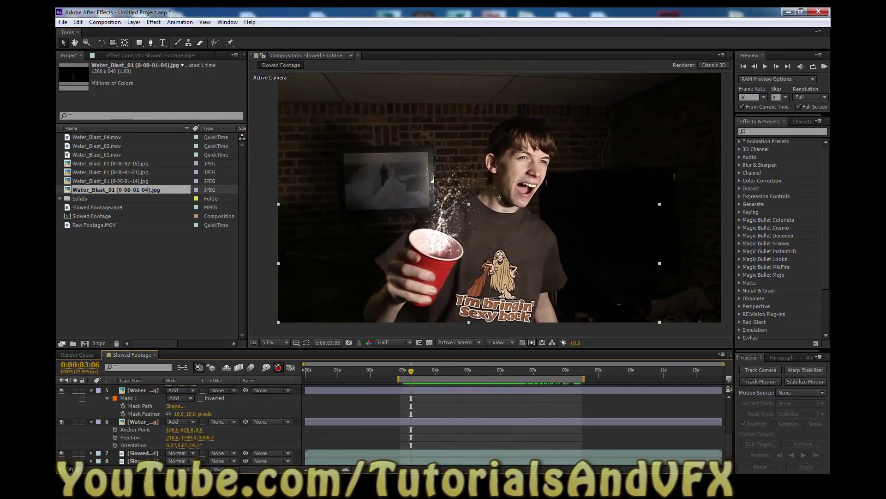
key(space)
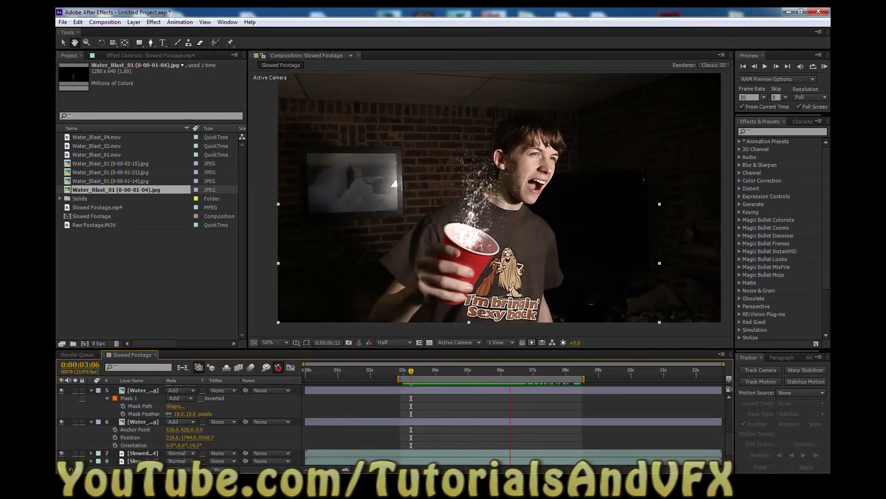
key(space)
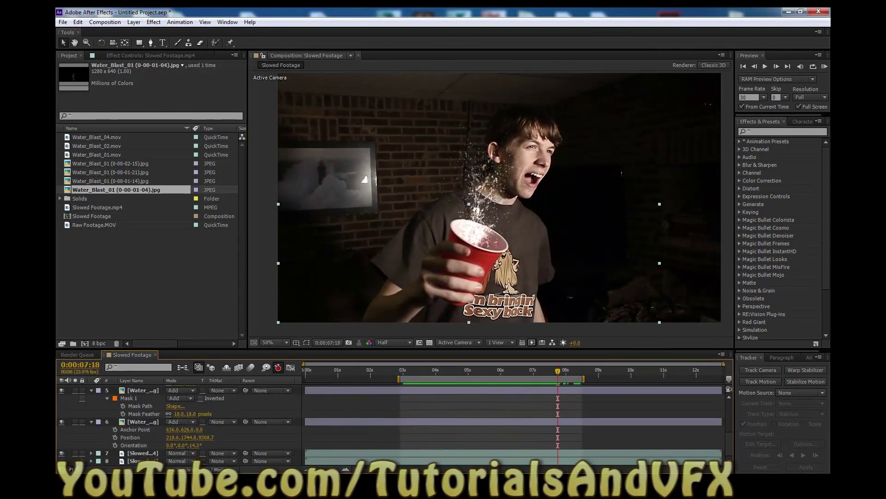
key(space)
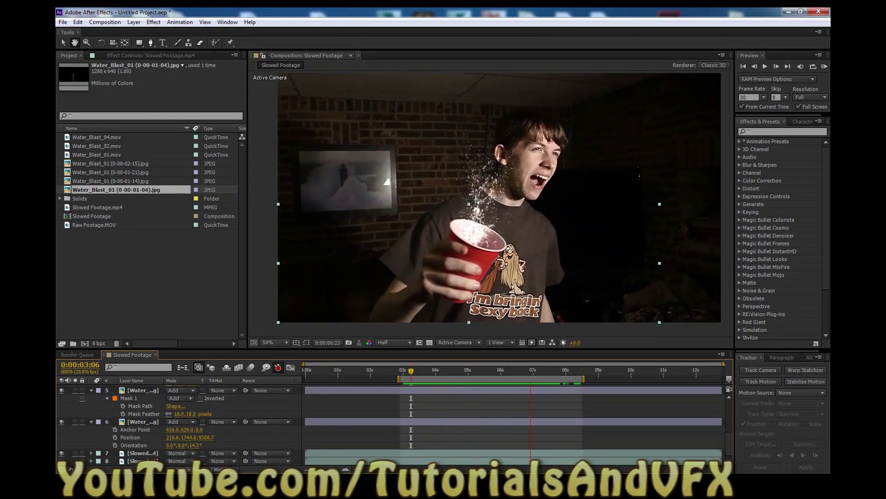
click(567, 371)
drag(567, 371, 412, 369)
key(space)
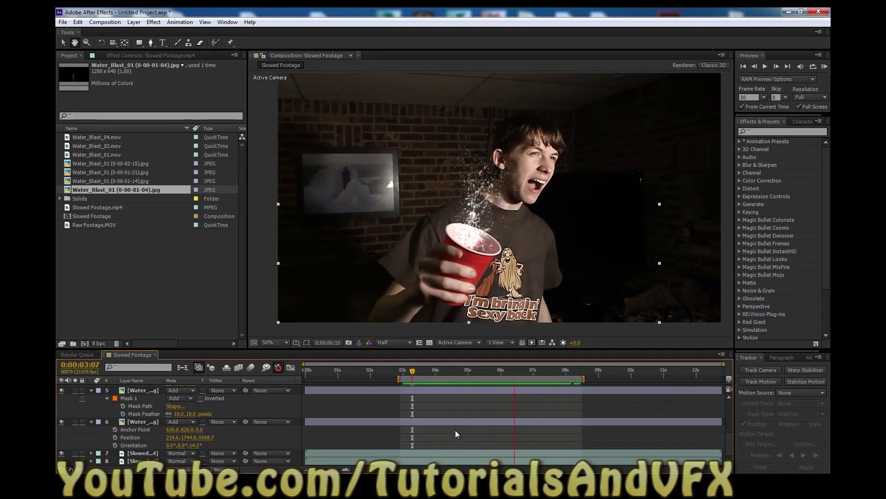
key(space)
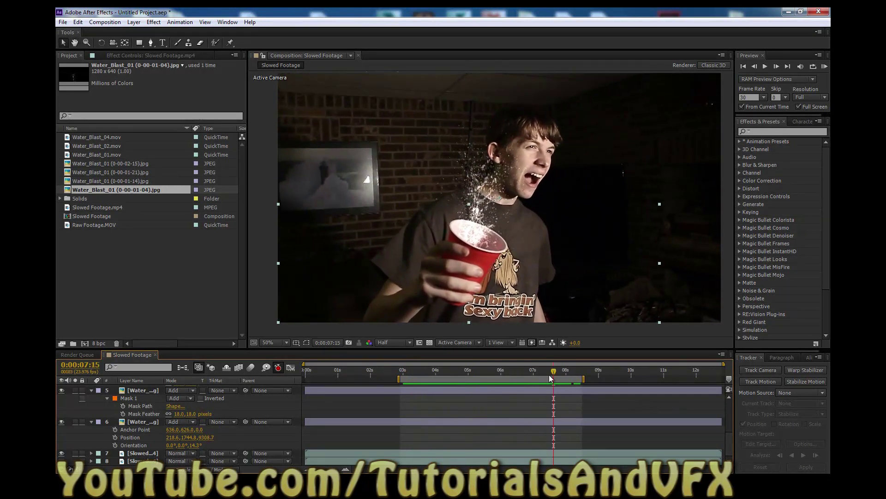
drag(511, 368, 415, 376)
key(space)
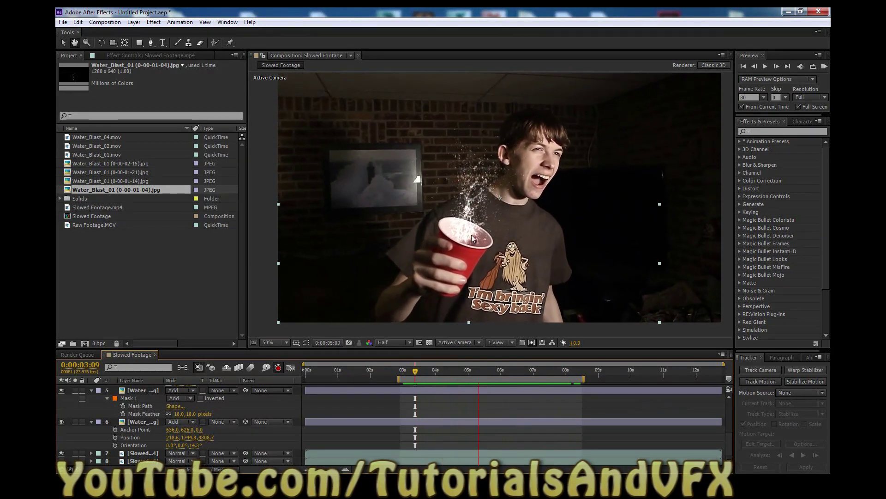
key(space)
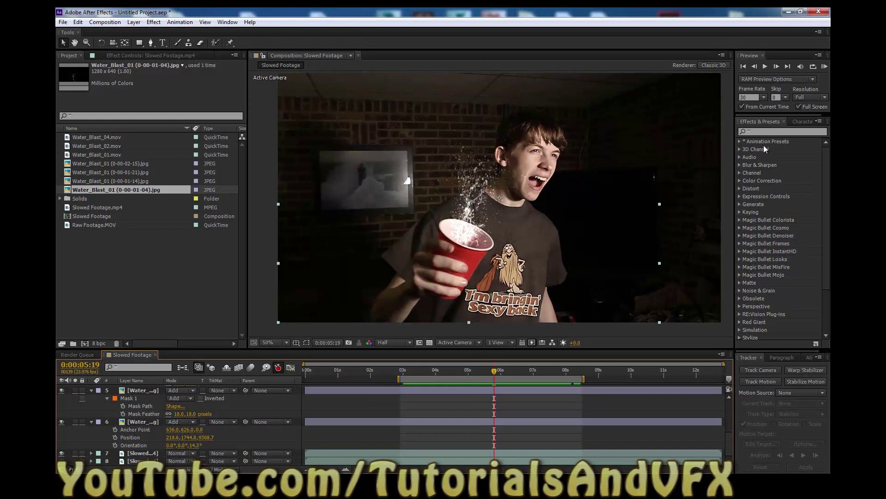
Collapse the properties of the fourth and fifth layers, both water images, and select the fifth layer
click(156, 422)
scroll(156, 423, up, 1)
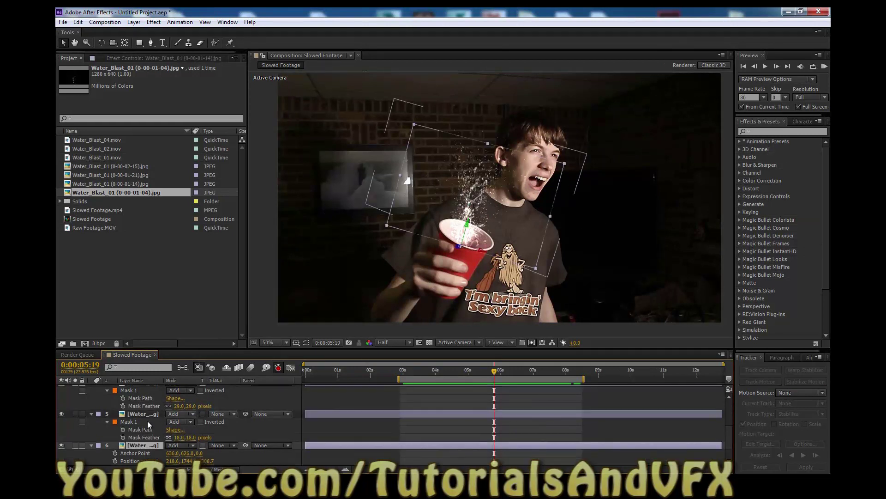
scroll(145, 424, up, 1)
click(91, 437)
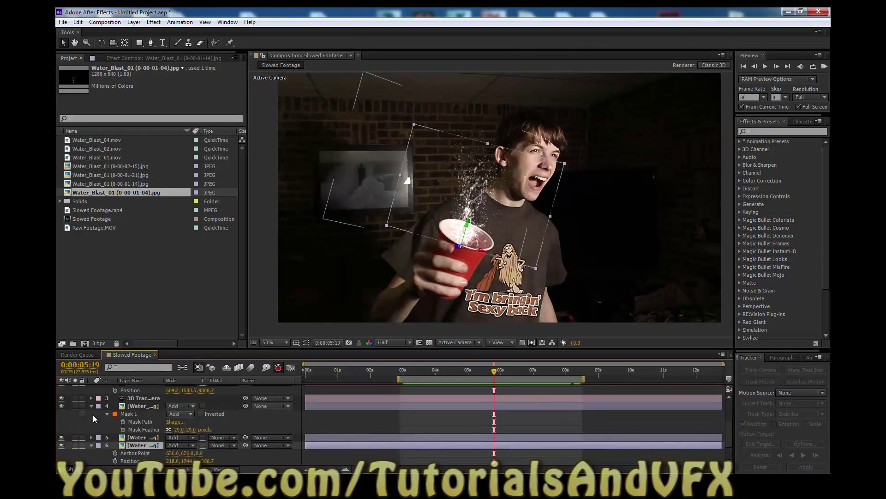
click(91, 406)
click(151, 414)
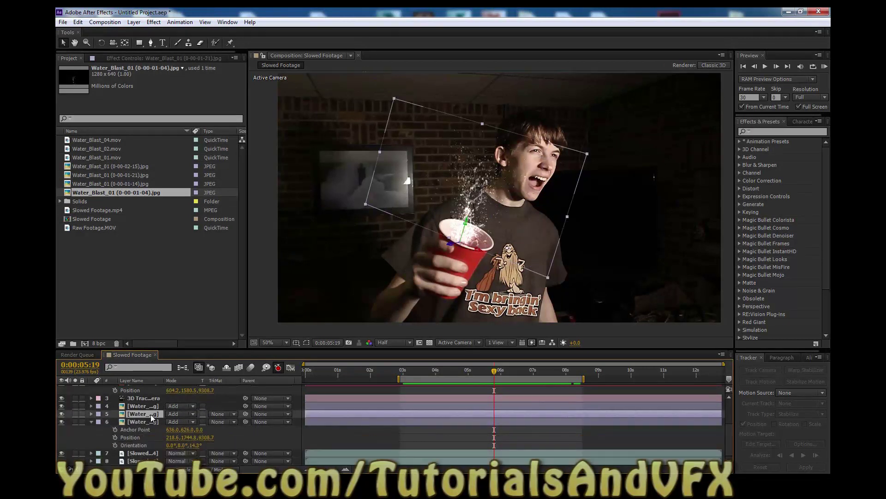
scroll(148, 414, up, 1)
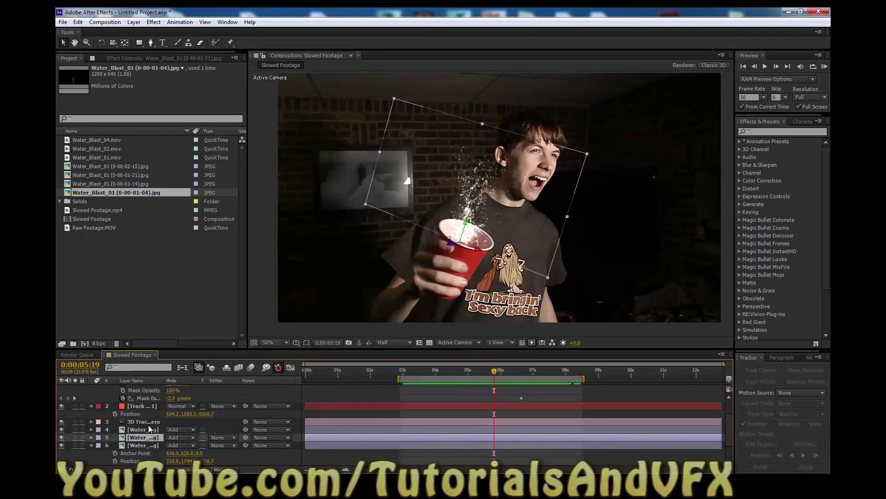
Replay the composite from 0:00:03:00 and 0:00:03:11 to review the finished splash, ending at 0:00:05:07
scroll(148, 425, up, 1)
drag(494, 374, 403, 372)
key(space)
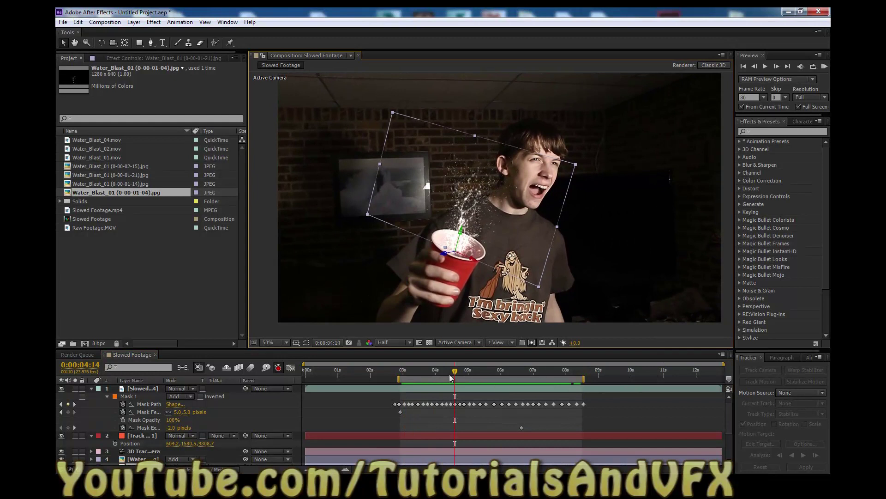
drag(445, 372, 418, 378)
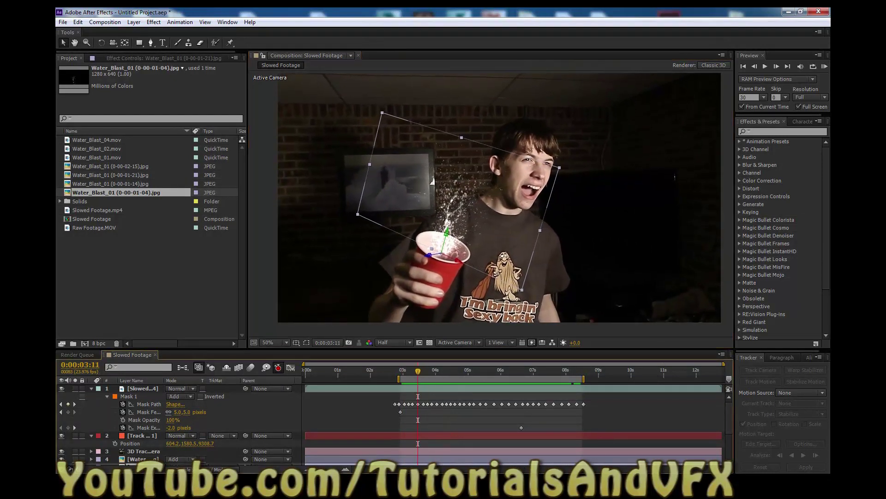
click(478, 335)
key(space)
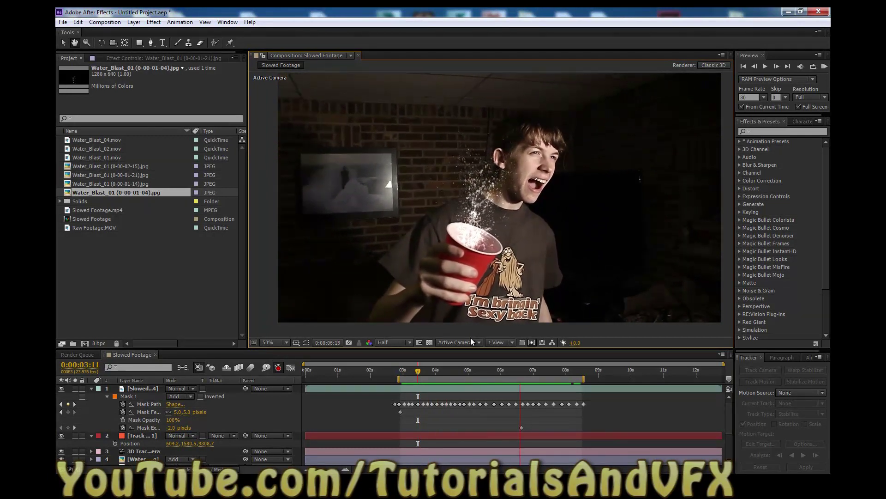
drag(534, 375, 478, 374)
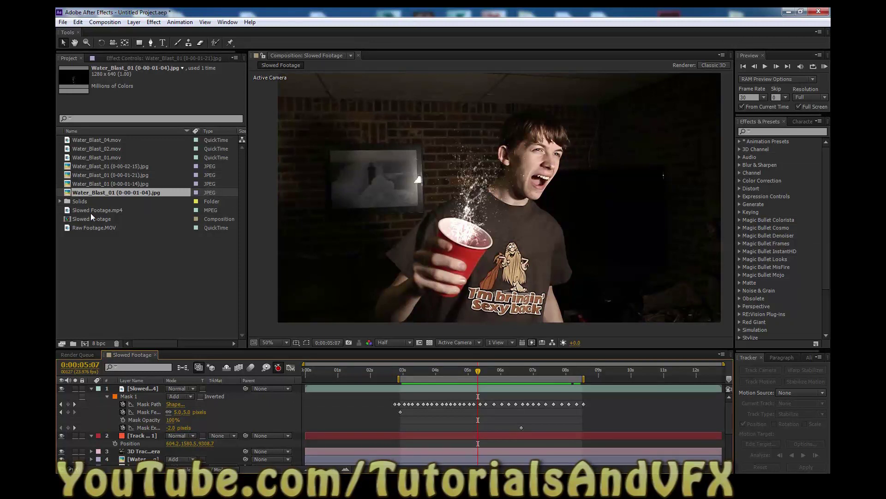
Add Water_Blast_02.mov as the uppermost layer, shift its clip to start shortly after three seconds, and move it left and up over the wall picture
drag(102, 150, 433, 190)
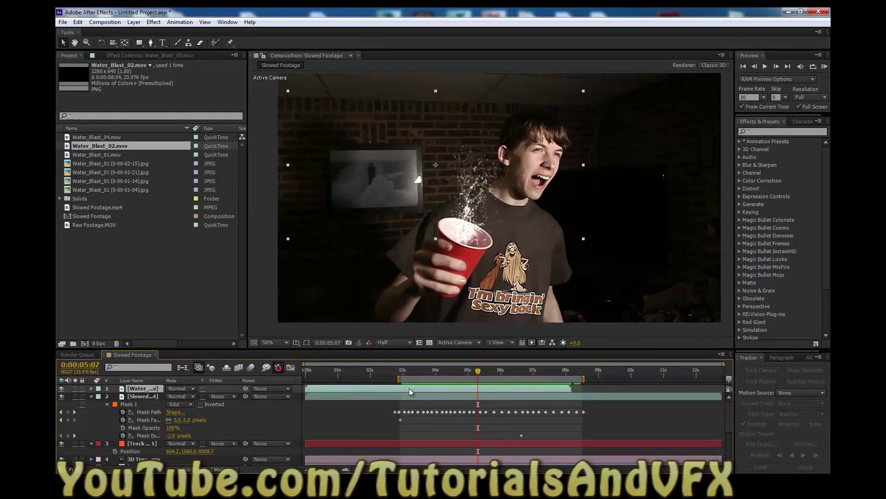
drag(405, 214, 373, 193)
drag(505, 389, 552, 389)
drag(414, 161, 382, 161)
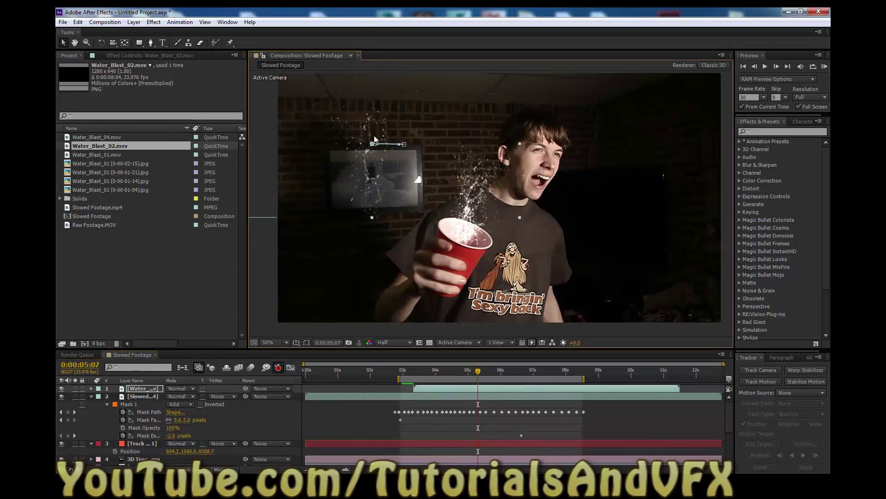